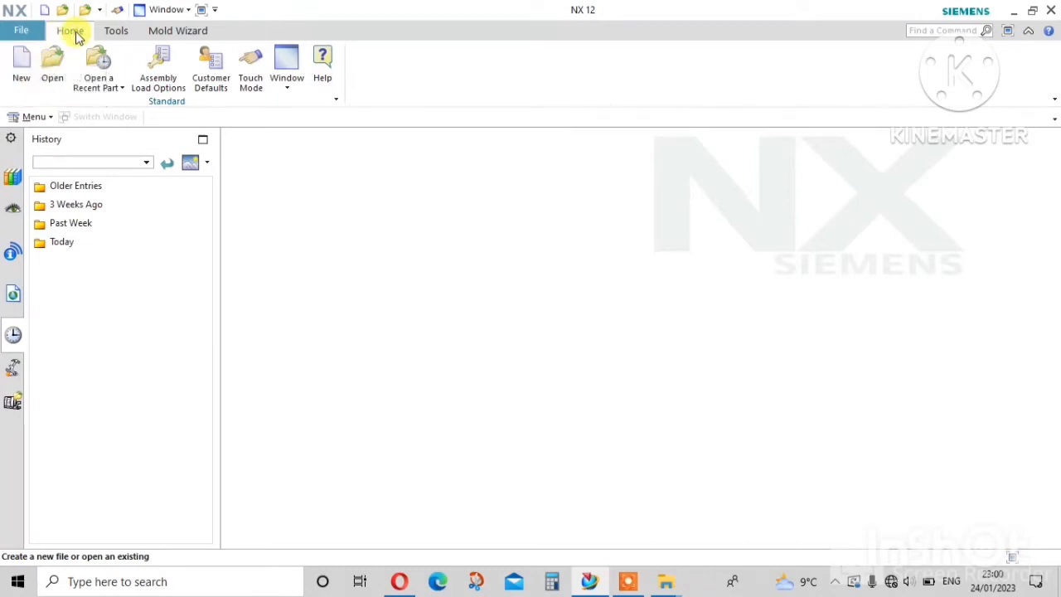
Create a new Model part in millimetres named SCREWDRIVER, with This PC browsed as the save location.
left_click(22, 58)
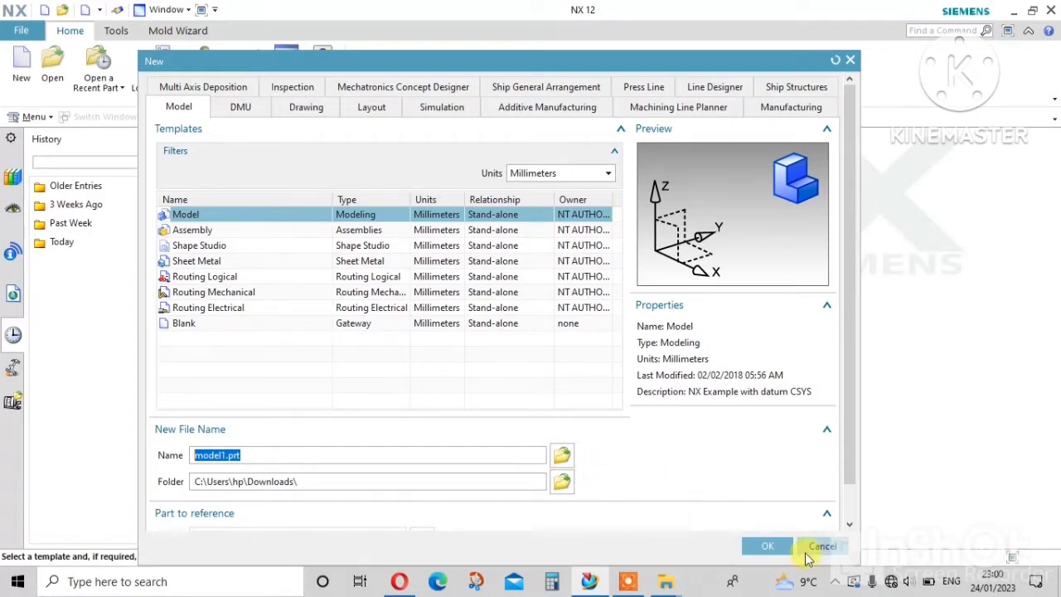
left_click(563, 459)
left_click(327, 243)
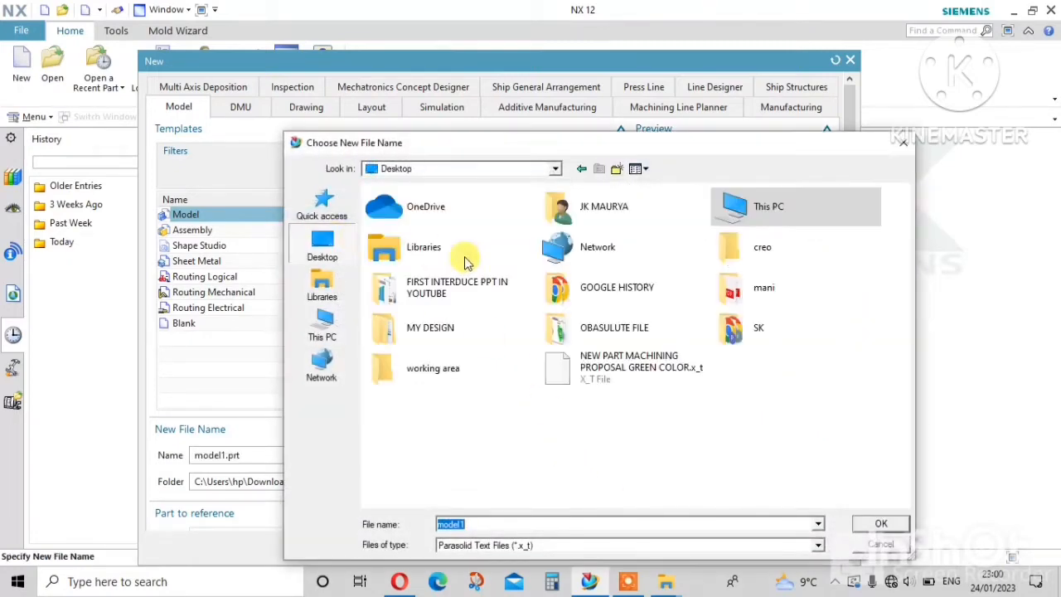
left_click(872, 521)
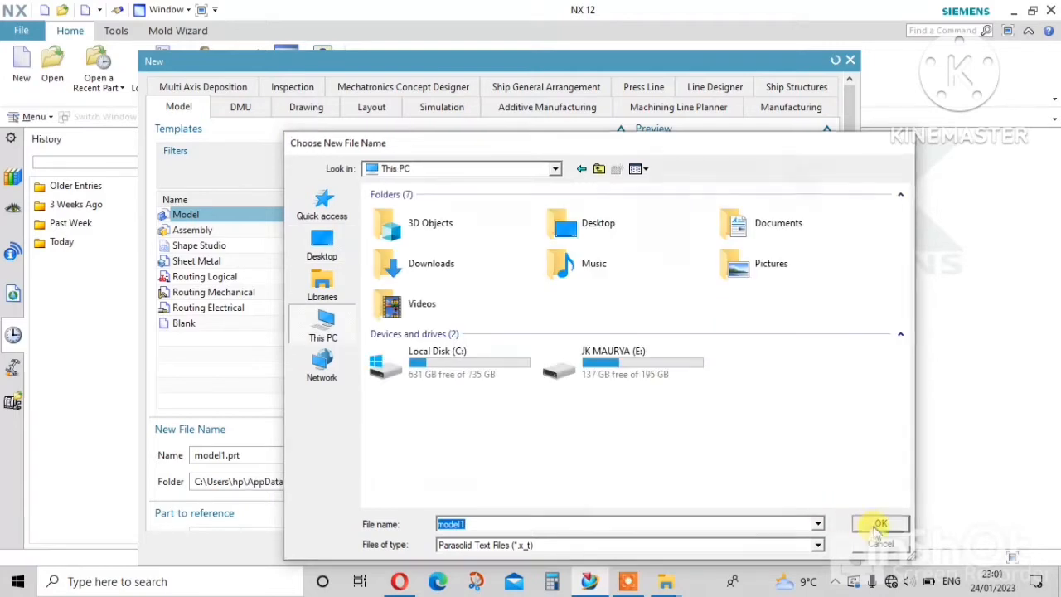
left_click(874, 523)
left_click_drag(247, 455, 161, 439)
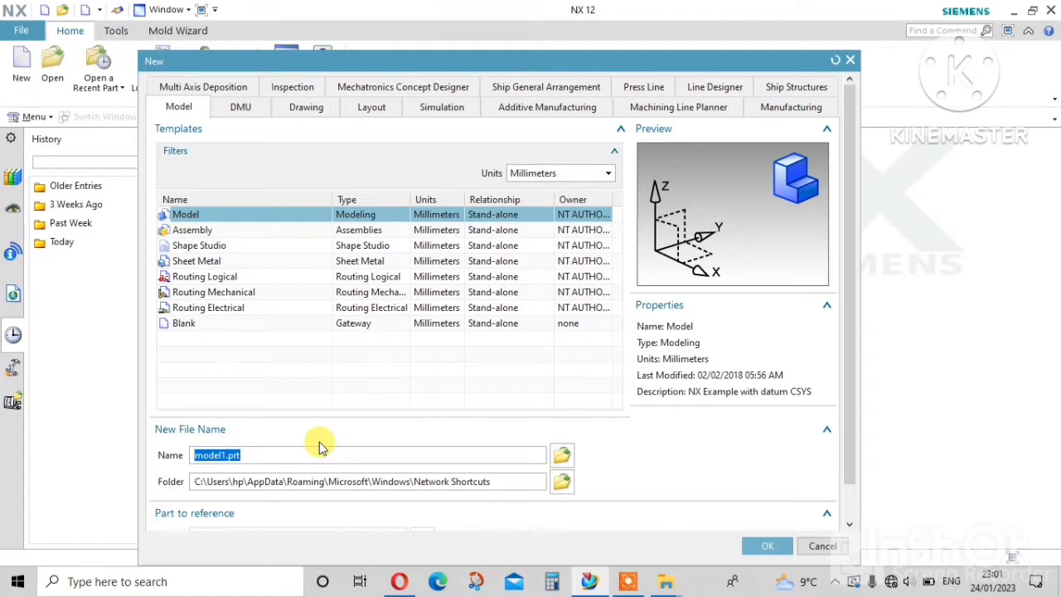
type("SCREWDRIVER")
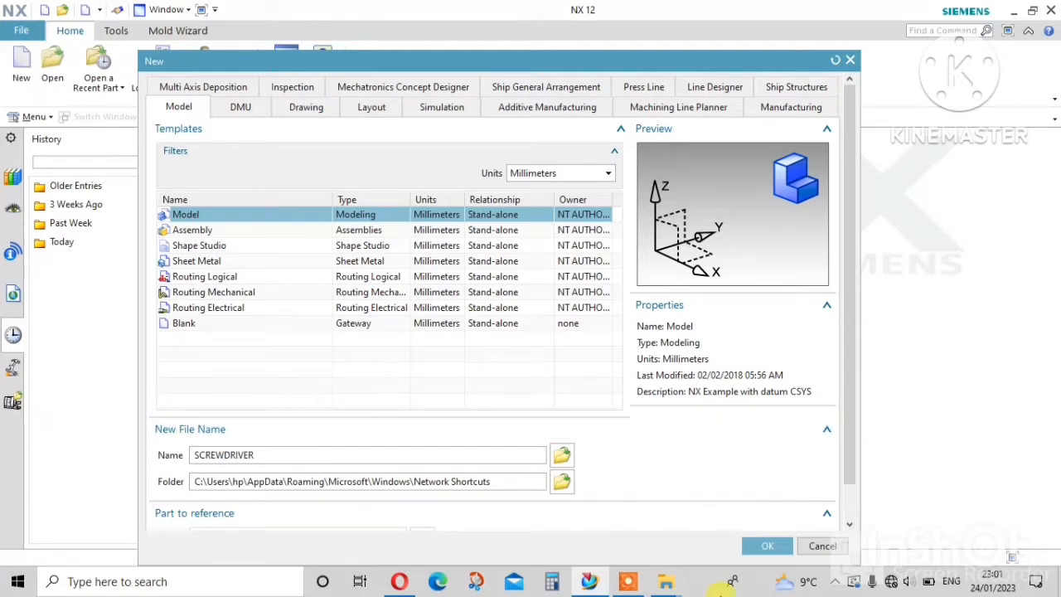
left_click(763, 543)
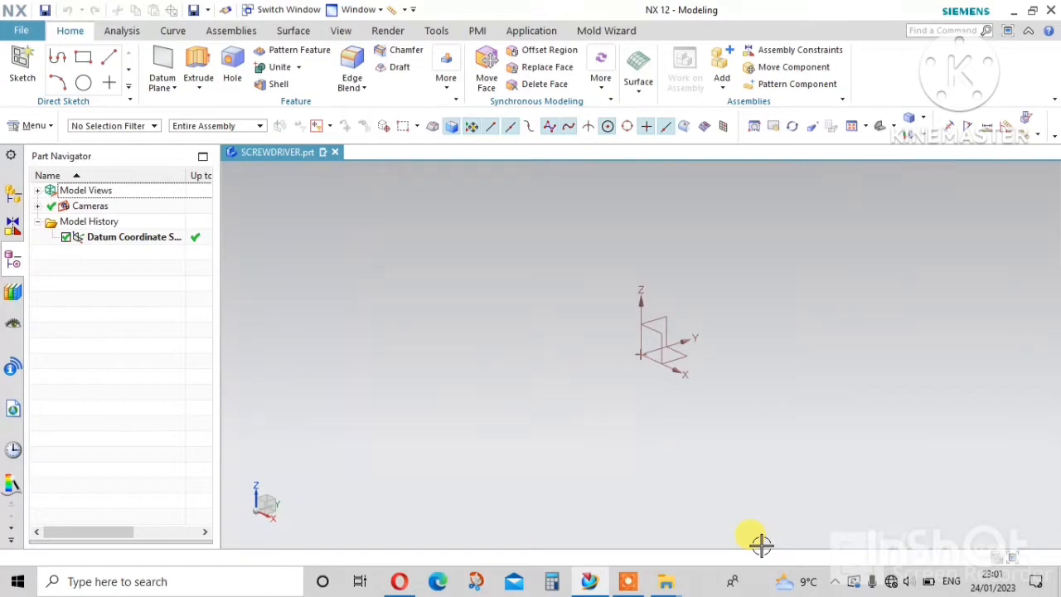
Start a Revolve feature and open its section sketch on the vertical YZ datum plane.
scroll(675, 312, "up", 6)
scroll(626, 307, "down", 3)
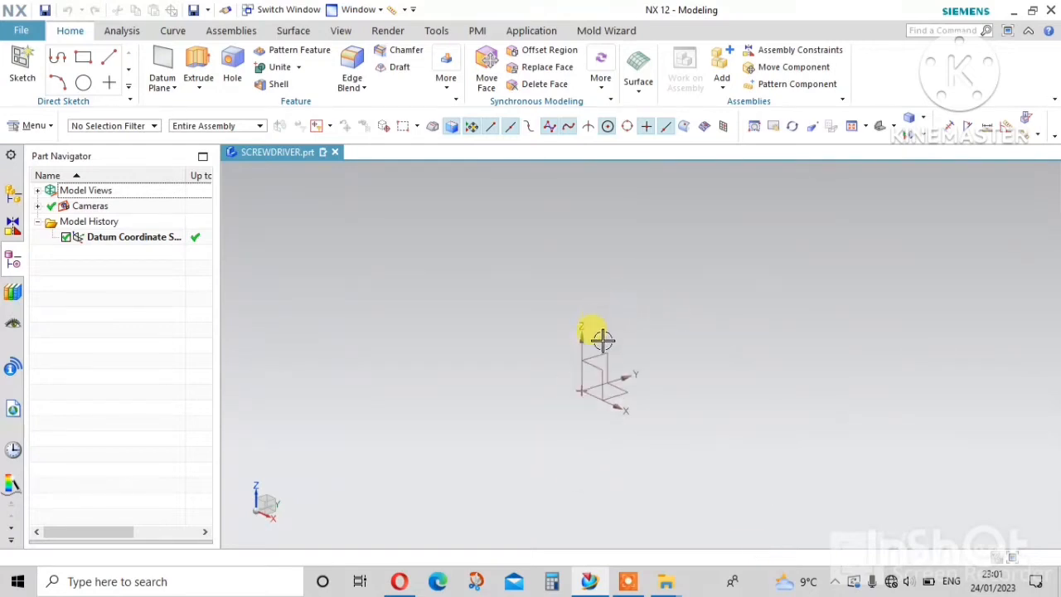
left_click(199, 87)
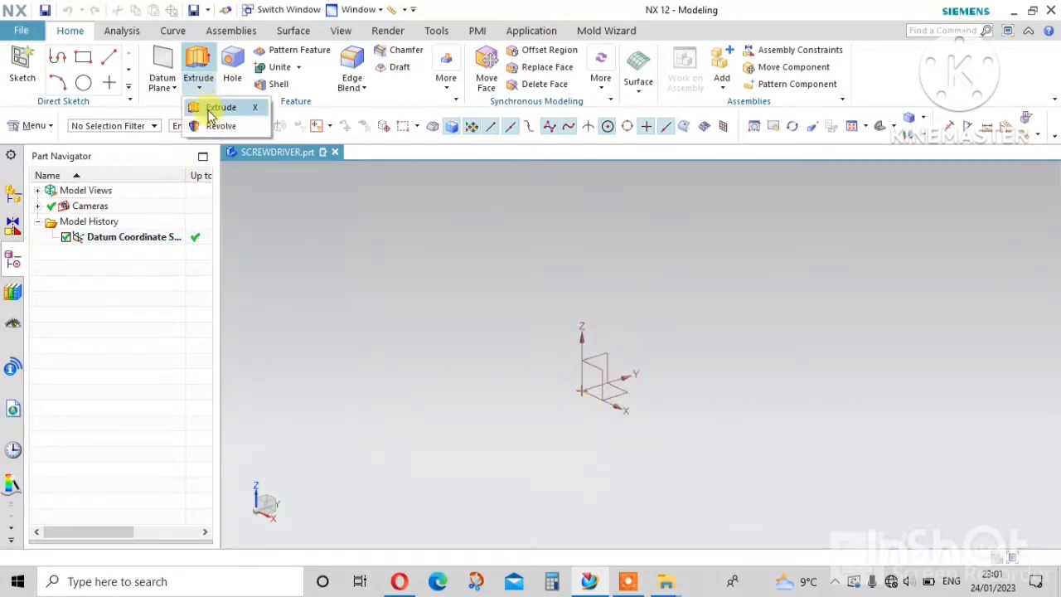
left_click(220, 127)
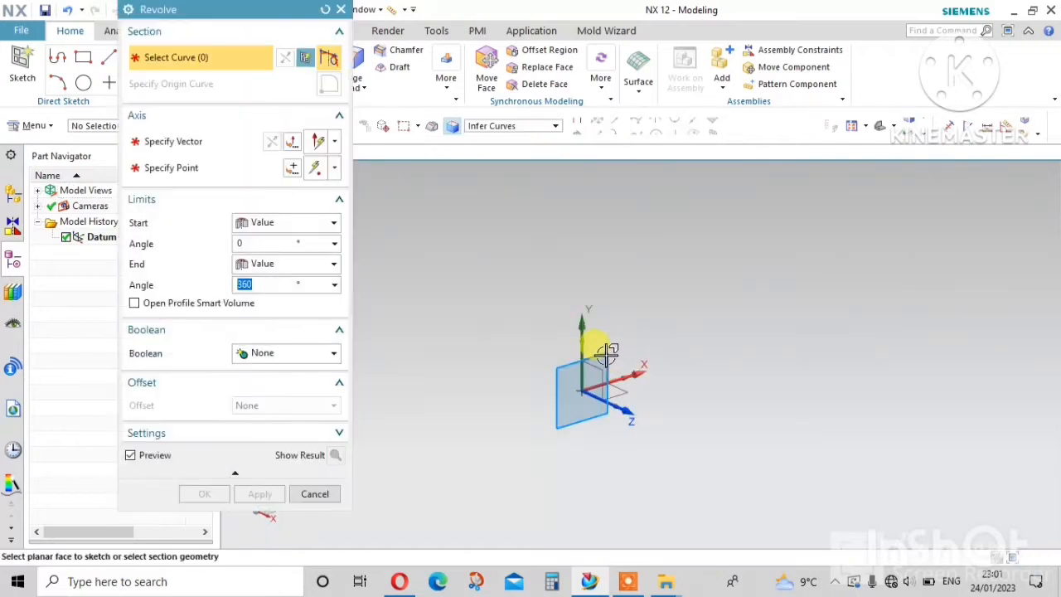
left_click(628, 349)
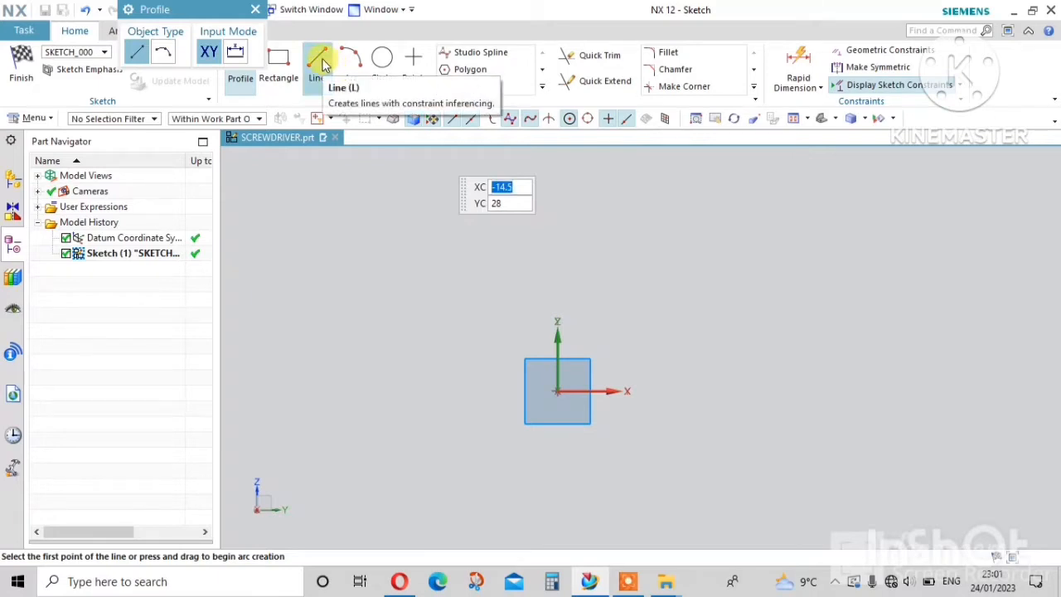
Draw a 50 mm horizontal line from the sketch origin at an angle of 0 degrees.
left_click(323, 63)
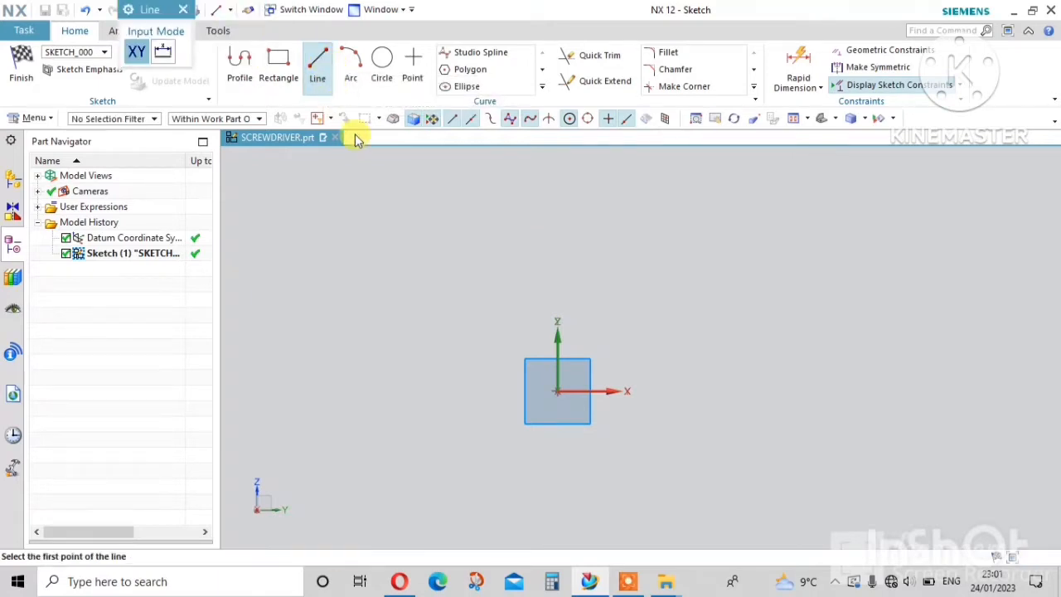
left_click(555, 388)
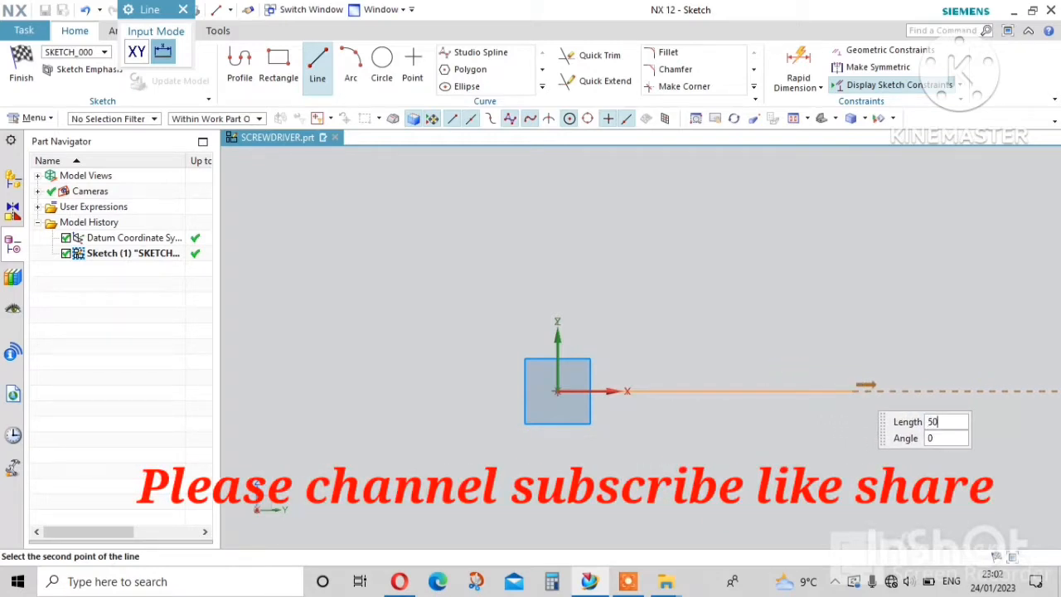
key("Tab")
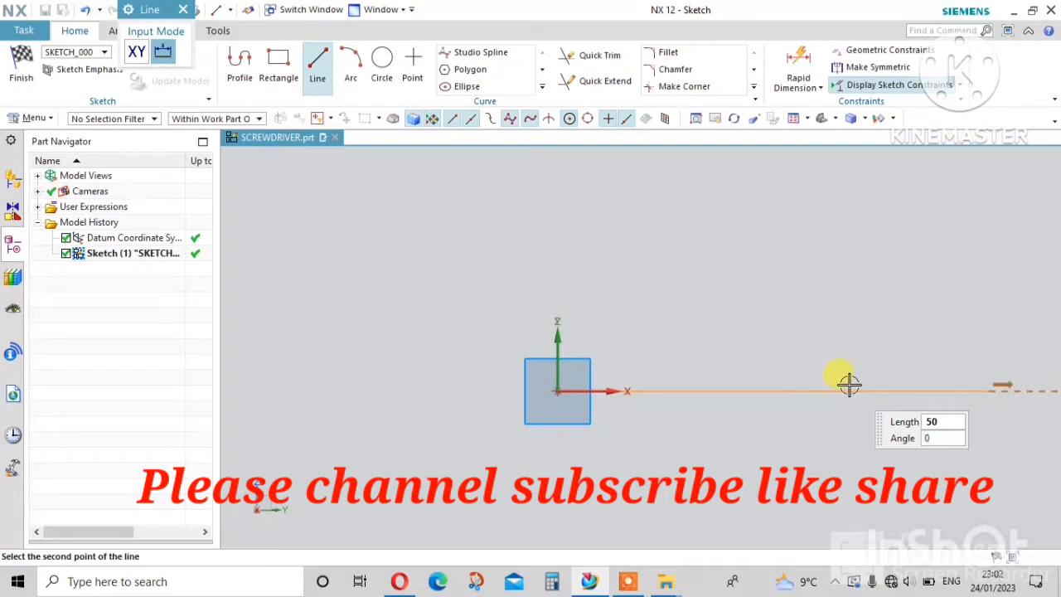
key("Return")
Draw a 10 mm vertical line up from the baseline's far end and a 40 mm horizontal line back from its top.
scroll(839, 418, "up", 3)
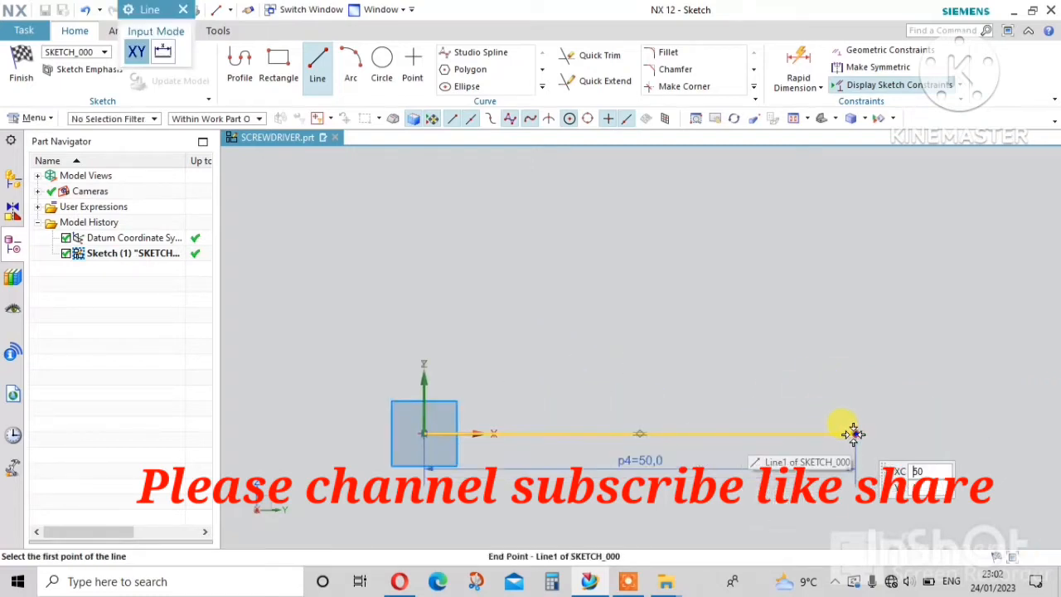
left_click(854, 433)
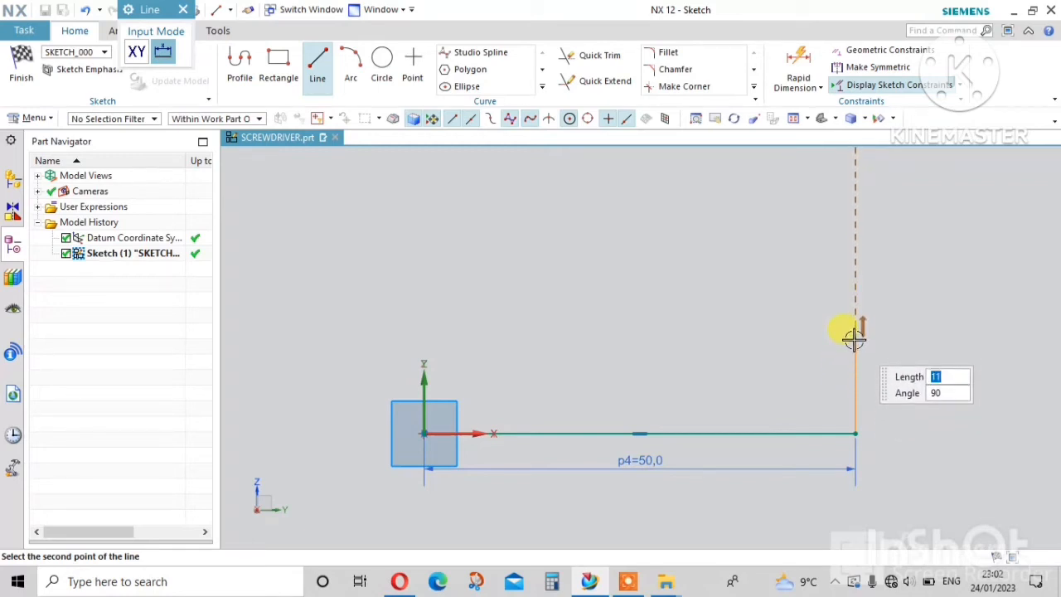
type("10")
key("Tab")
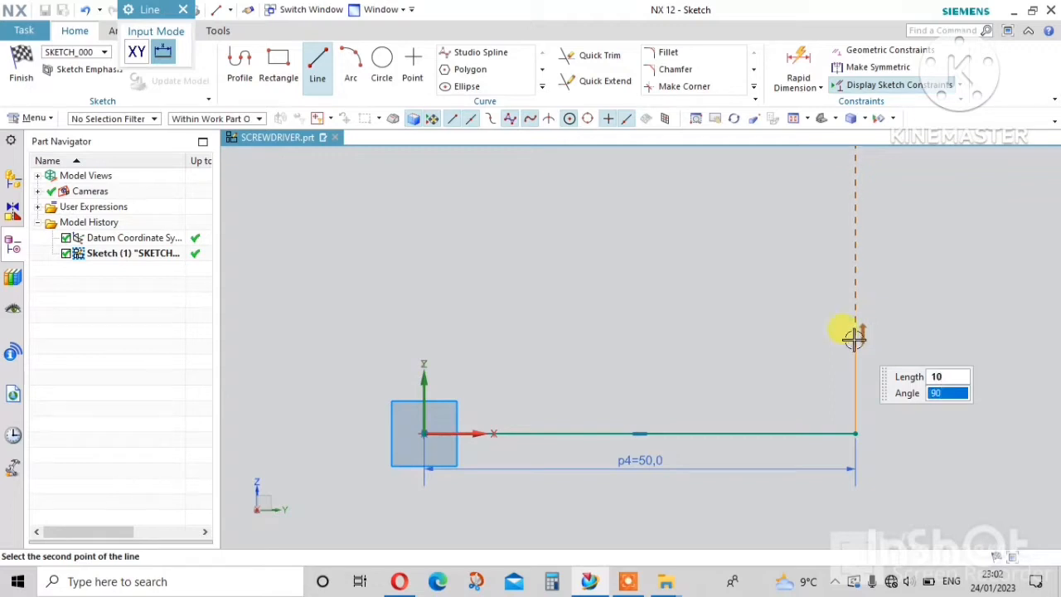
left_click(853, 338)
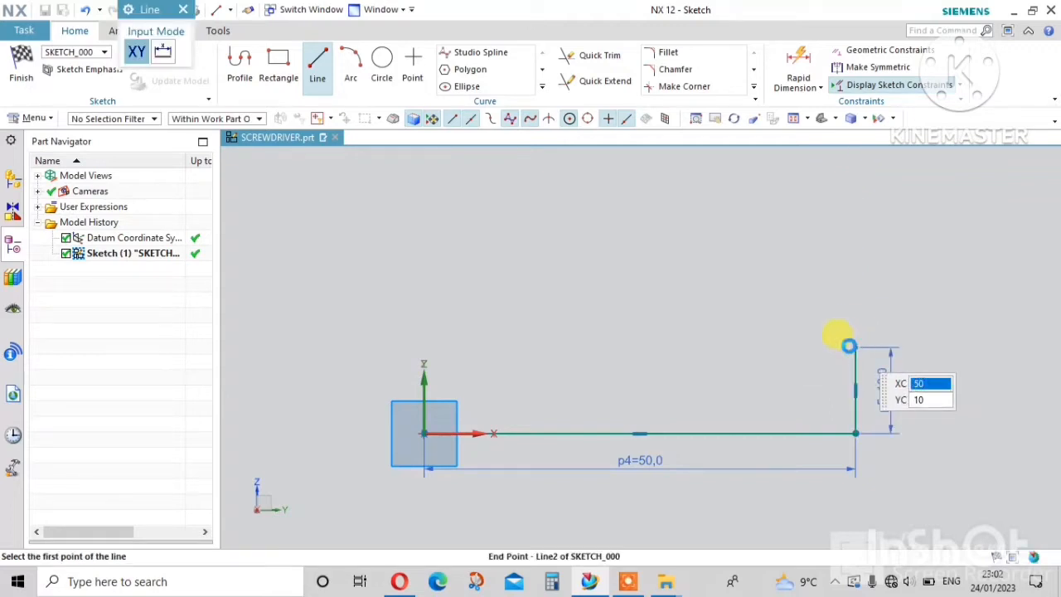
left_click(854, 345)
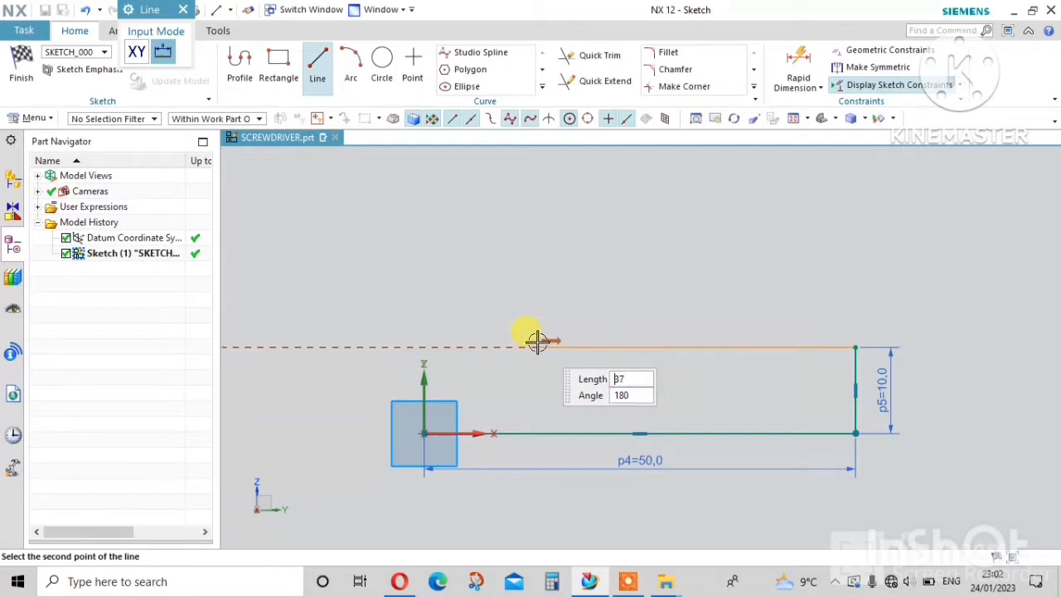
left_click(511, 348)
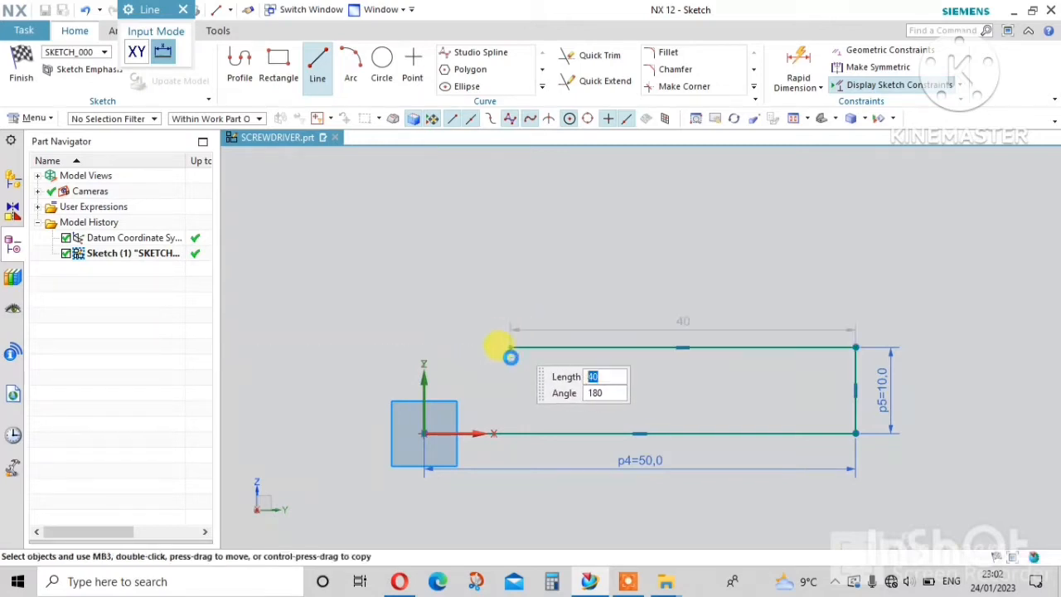
Continue the upper edge with a notch 3 mm deep and 5 mm wide, followed by a 7 mm horizontal line past the vertical axis.
left_click(511, 349)
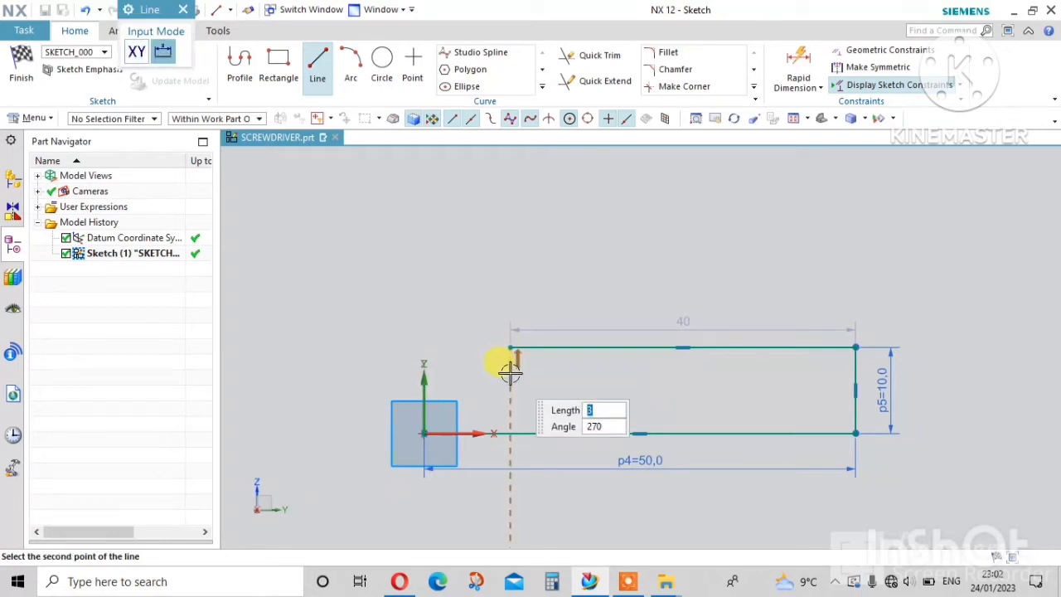
left_click(511, 373)
left_click(509, 371)
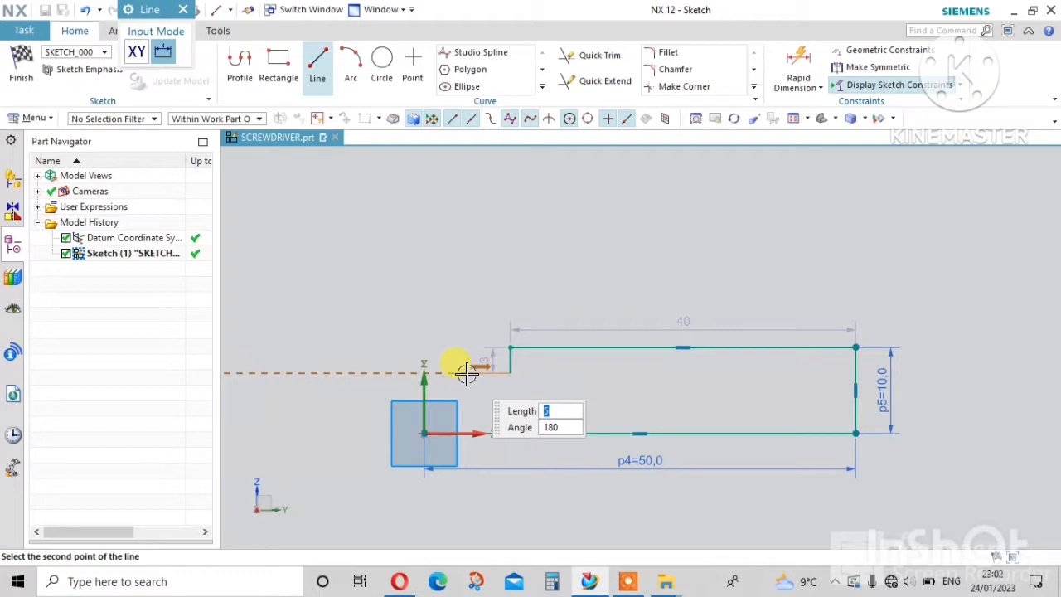
left_click(468, 372)
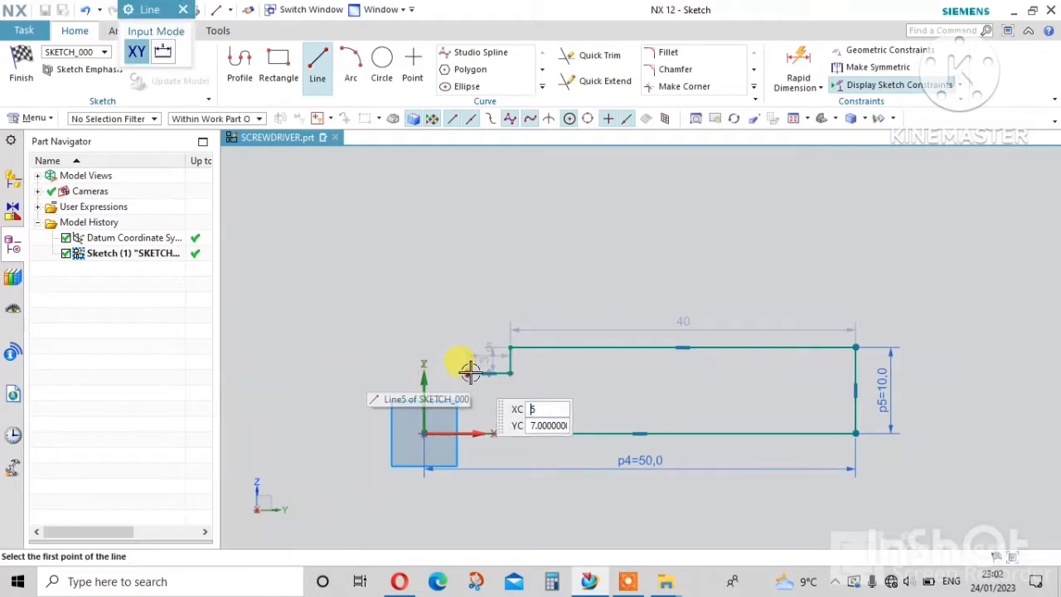
left_click(469, 372)
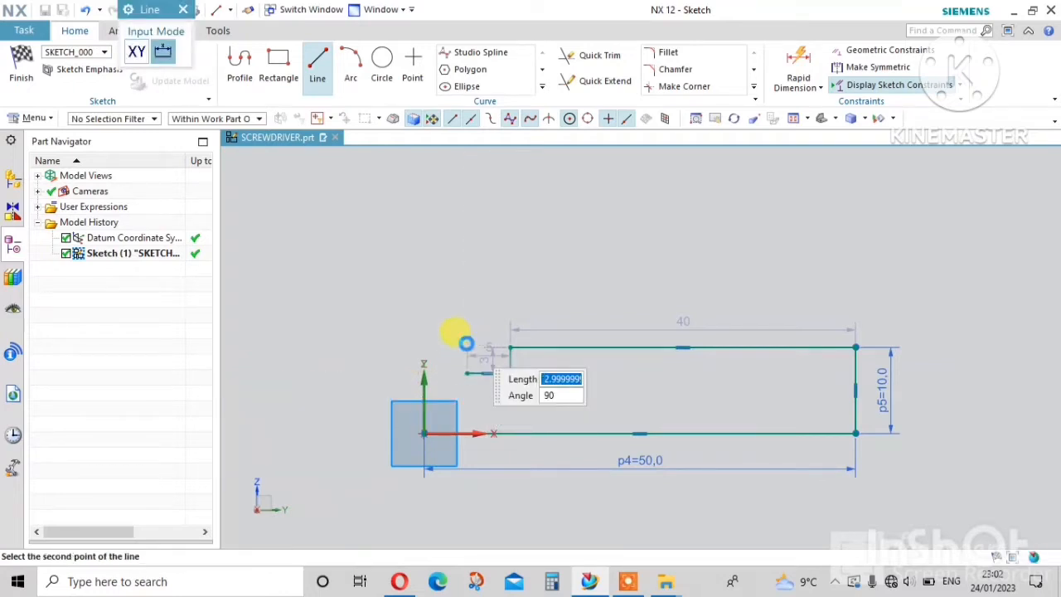
left_click(466, 346)
left_click(465, 347)
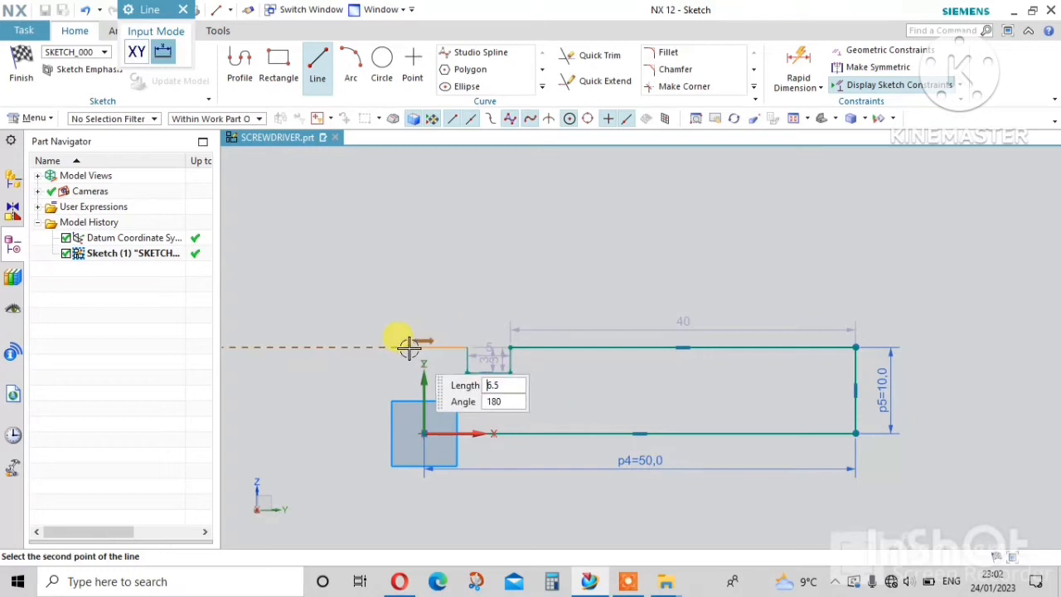
left_click(407, 347)
Draw a 13 mm vertical line up from the origin, crossing the upper edge, and finish the Line command.
left_click(424, 433)
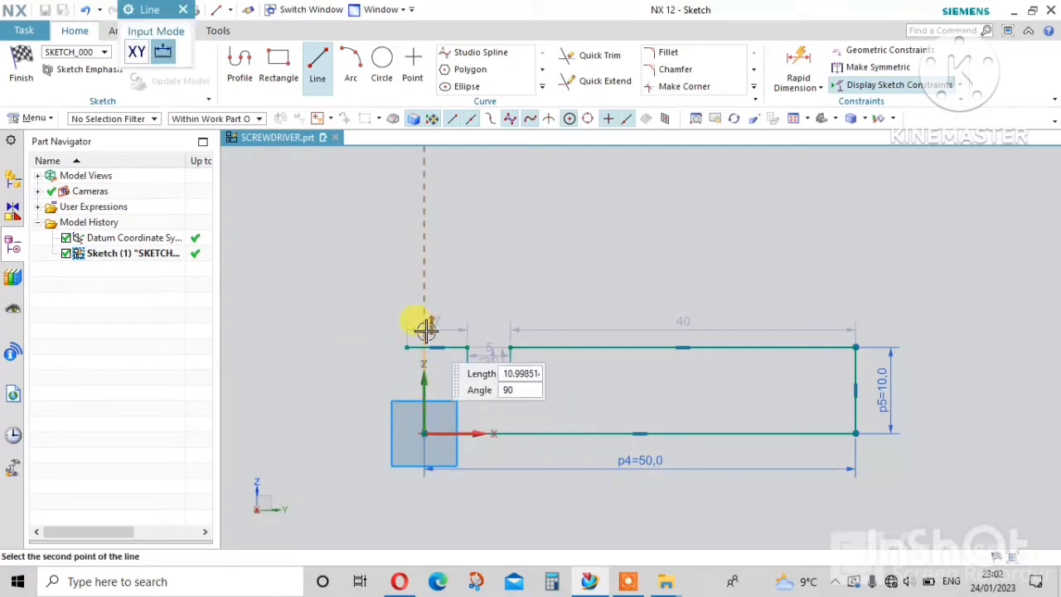
type("13")
key("Return")
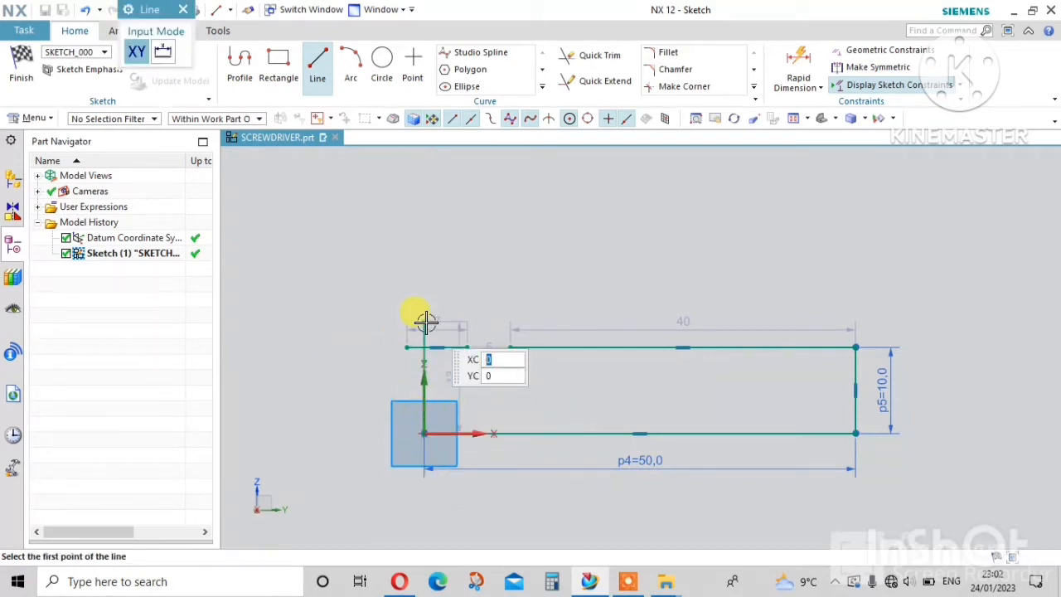
key("Escape")
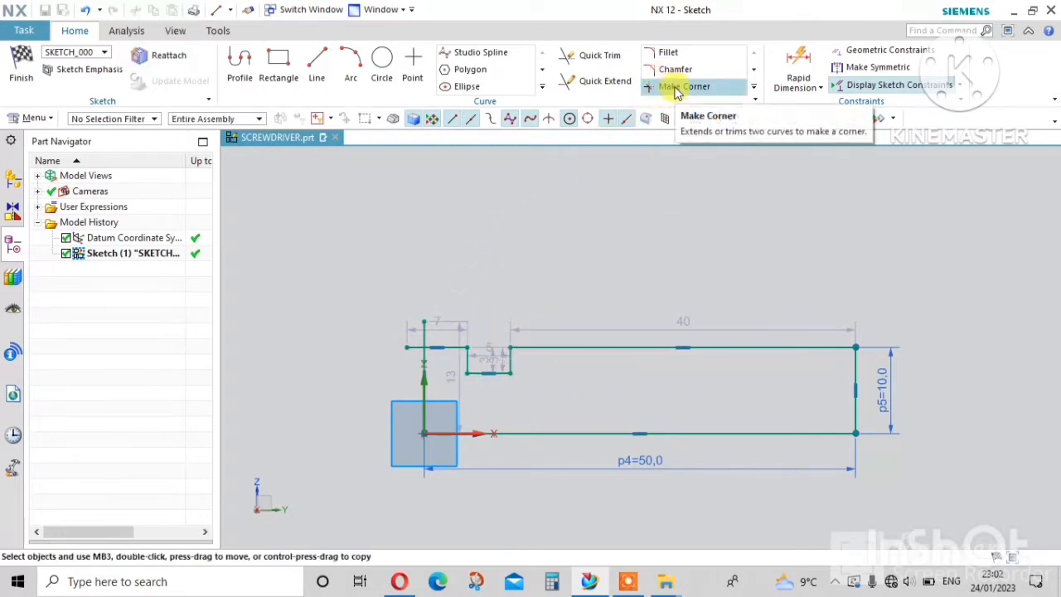
Use Make Corner to join the vertical line at the origin with the short upper horizontal line.
left_click(676, 87)
left_click(429, 375)
left_click(433, 348)
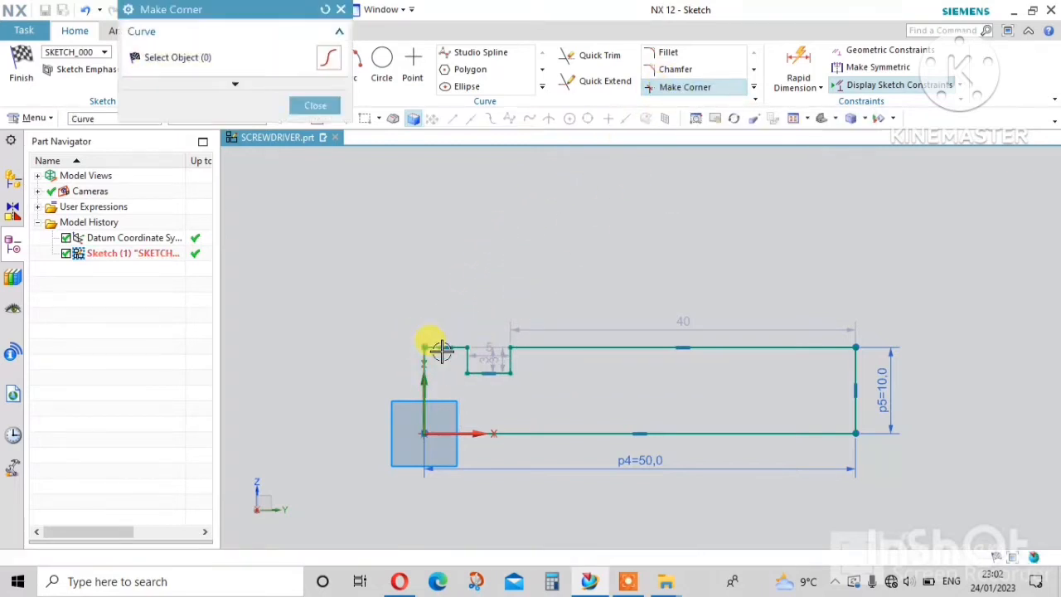
scroll(580, 295, "down", 3)
key("Escape")
Draw a three-point arc of about 7.5 mm radius from the baseline's far end to the upper edge, passing through the 10 mm end line.
scroll(714, 317, "up", 3)
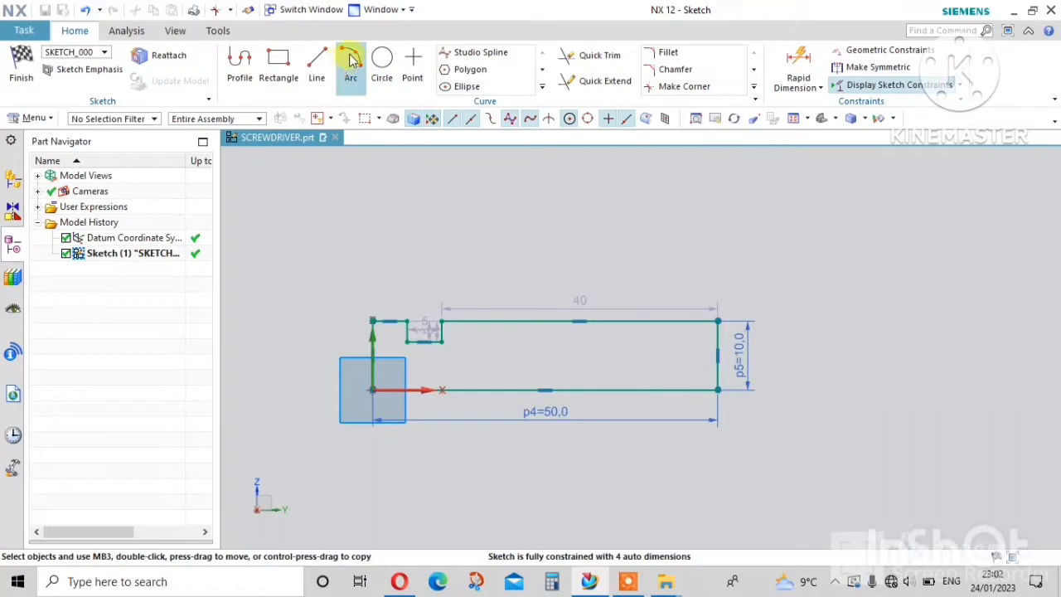
left_click(351, 76)
left_click(717, 388)
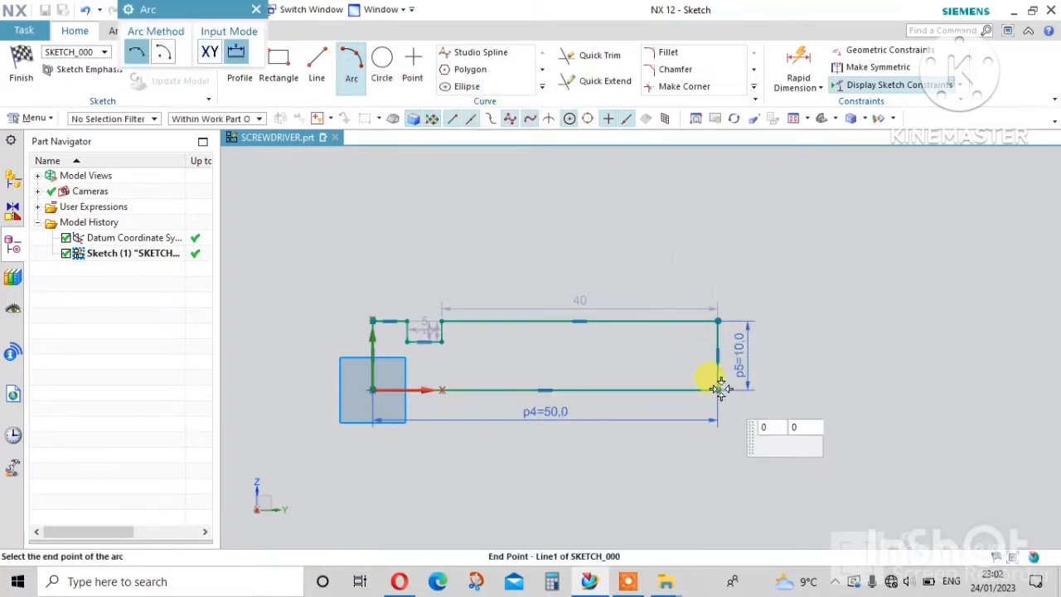
left_click(672, 321)
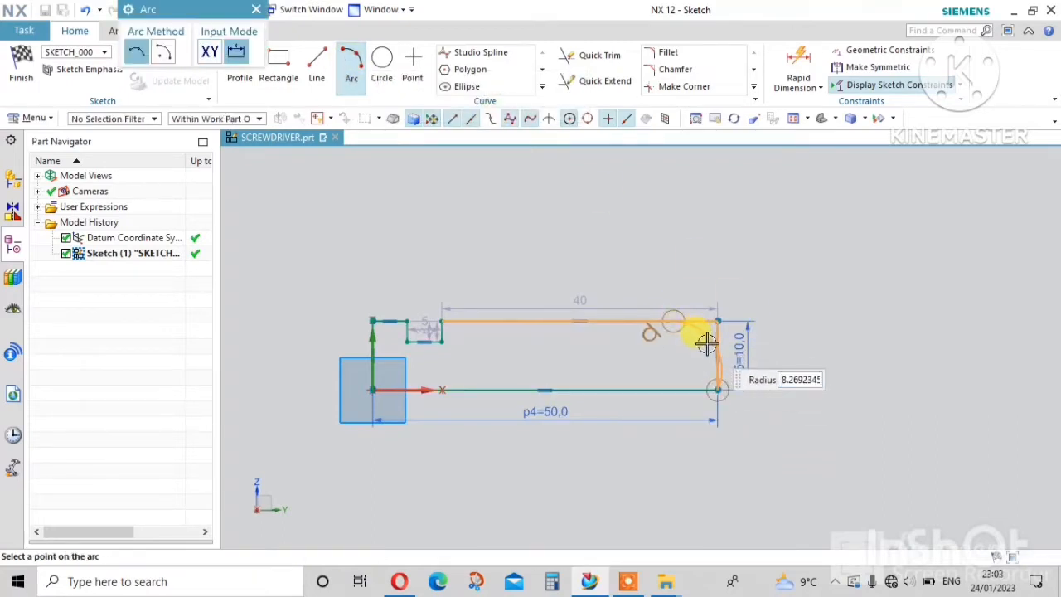
scroll(713, 357, "up", 4)
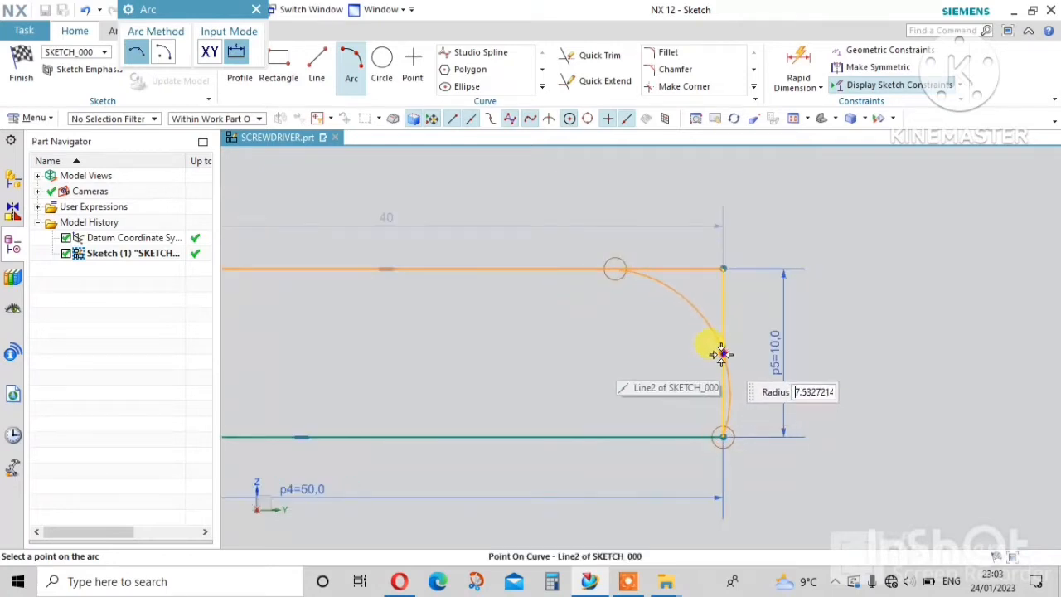
left_click(721, 353)
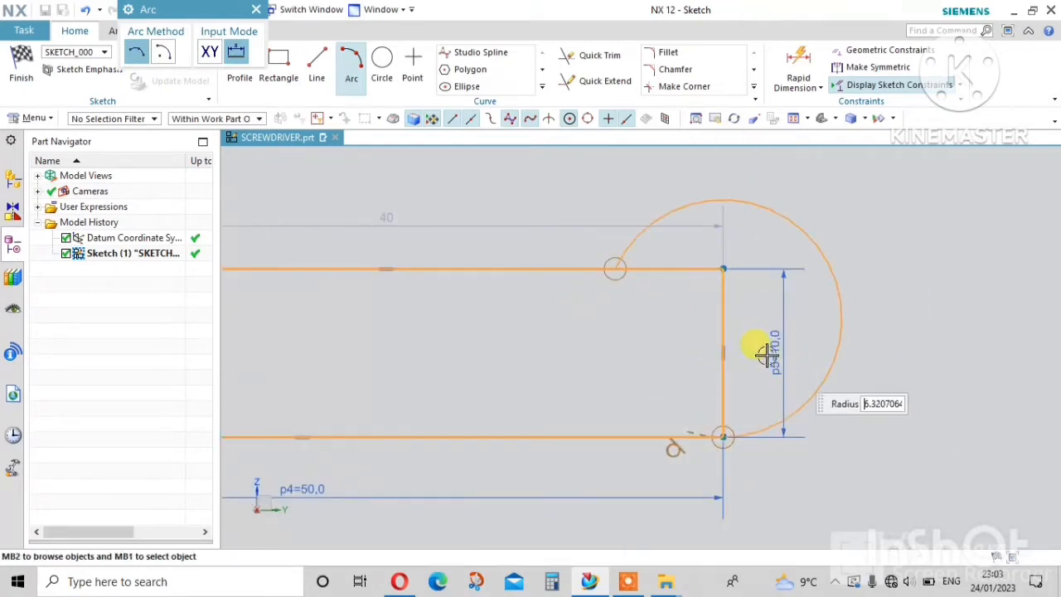
left_click(760, 313)
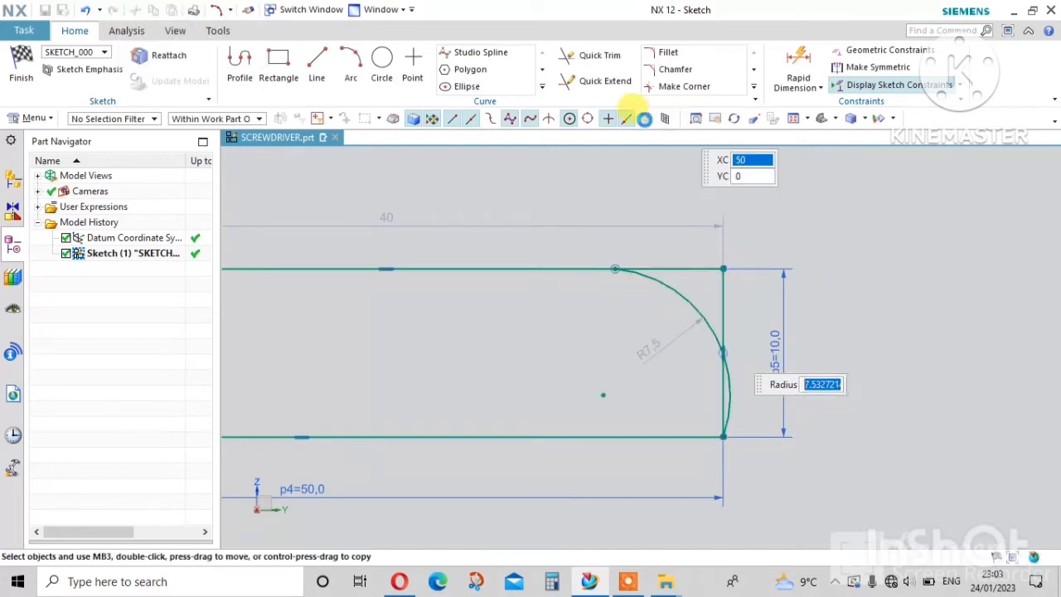
Trim the upper edge and the vertical end line beyond the rounding arc with Quick Trim.
left_click(593, 56)
left_click(689, 269)
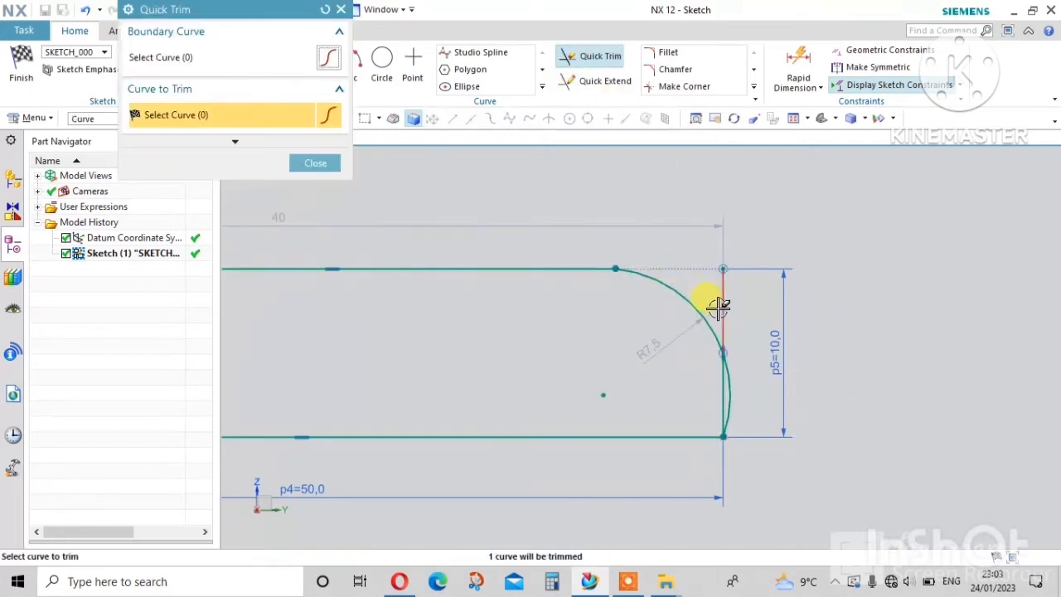
left_click(722, 314)
middle_click(786, 313)
scroll(785, 312, "down", 5)
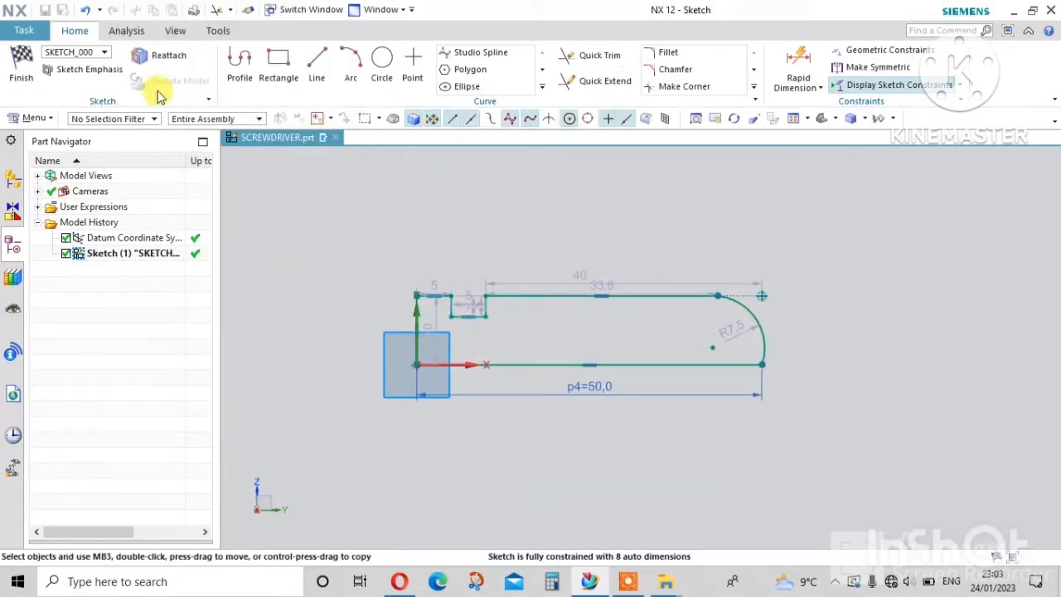
Finish the sketch and revolve the profile 360° about the Y-axis through the baseline's far end.
left_click(20, 66)
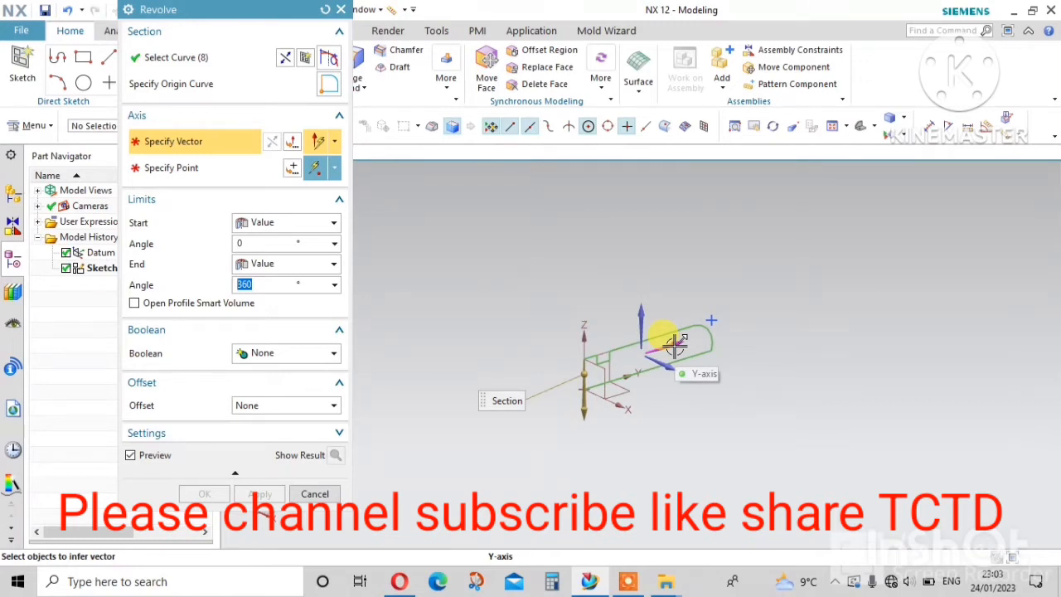
left_click(675, 344)
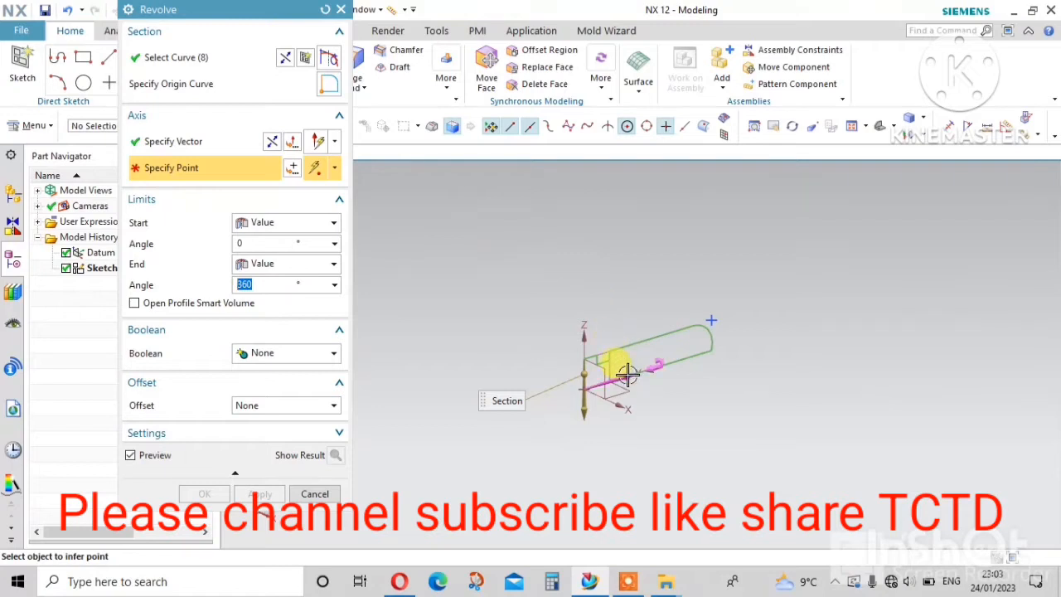
scroll(571, 386, "up", 4)
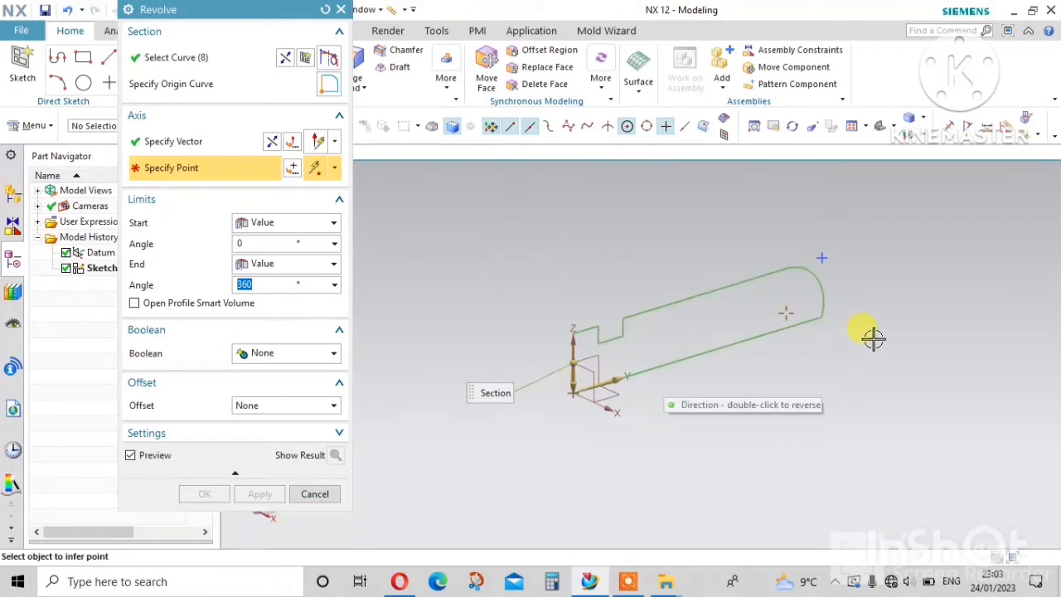
left_click(858, 318)
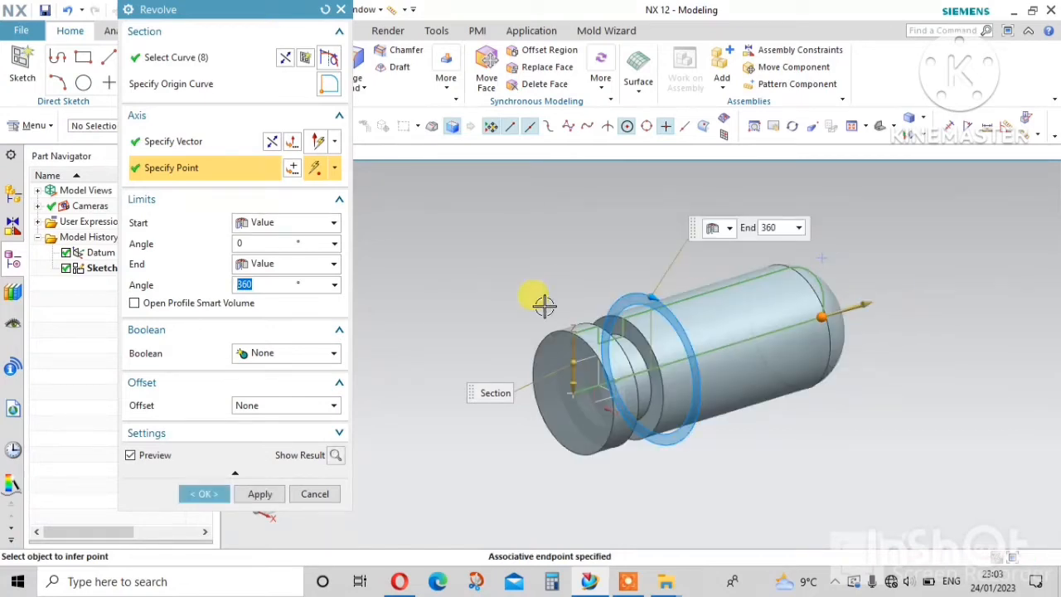
left_click(257, 494)
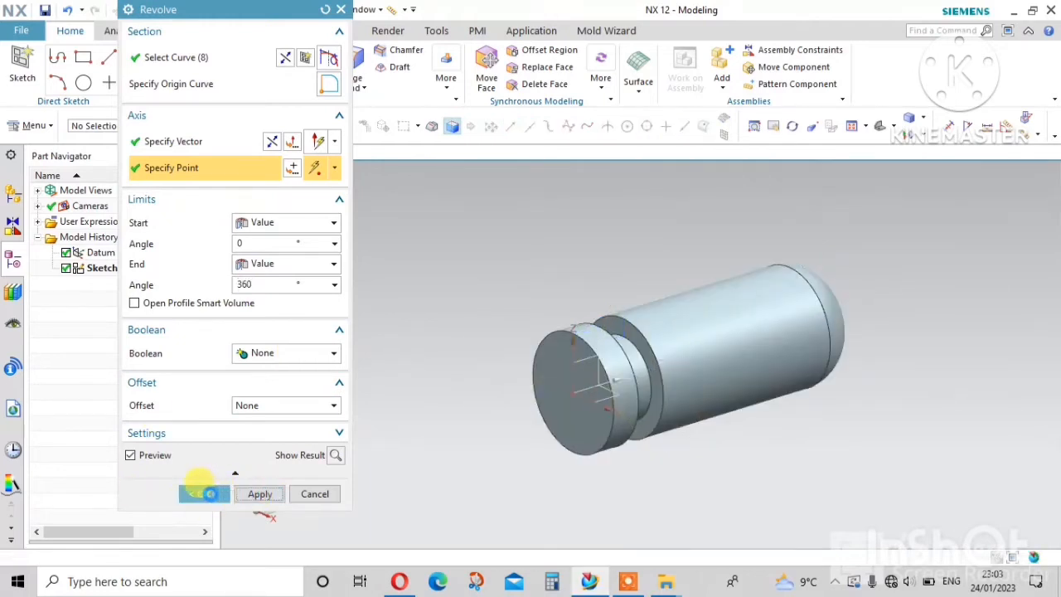
left_click(313, 493)
Start another Revolve with a new section sketch on the YZ plane and close the Profile command.
middle_click_drag(854, 365, 881, 357)
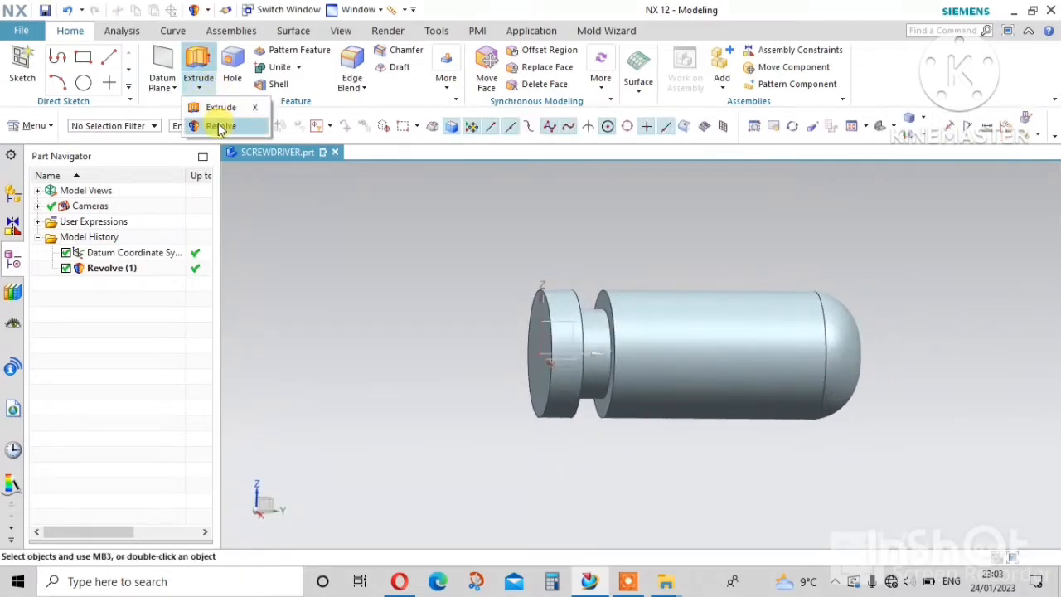
left_click(221, 125)
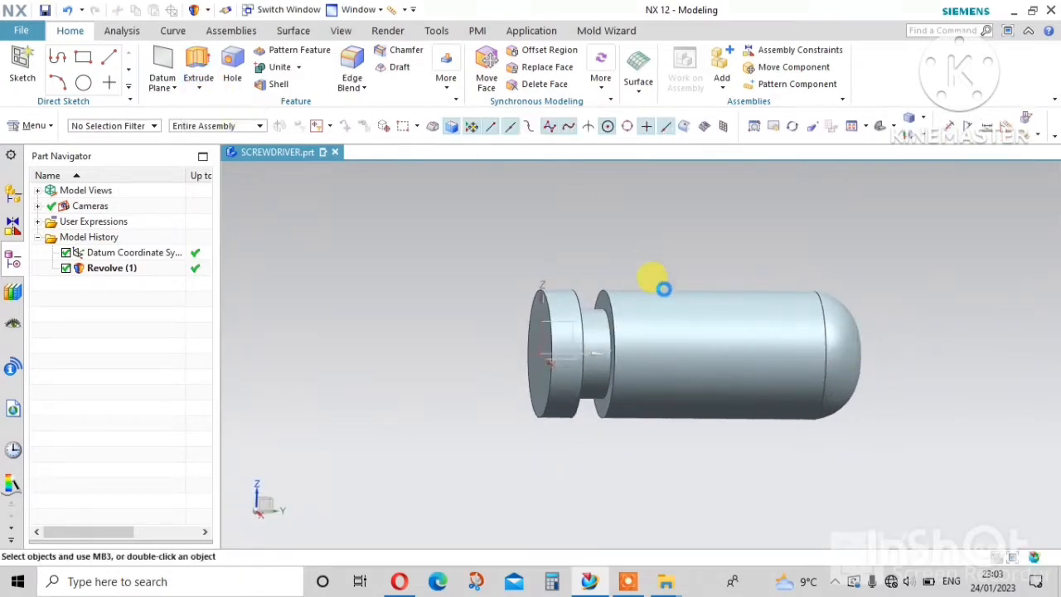
left_click(571, 323)
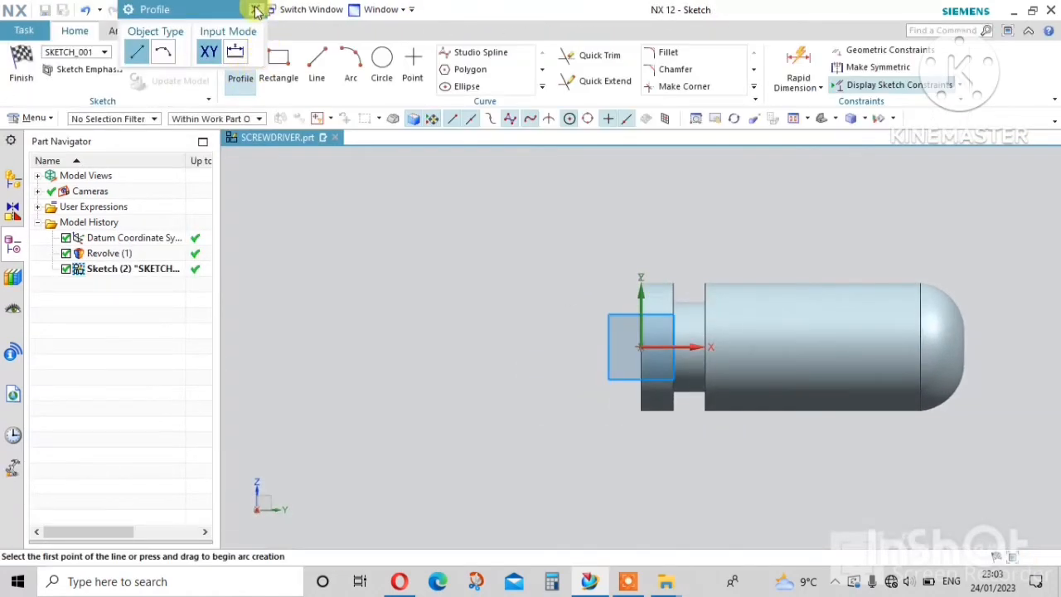
left_click(257, 10)
Draw a horizontal line about 195 mm long from the sketch origin, pointing away from the revolved body.
left_click(317, 65)
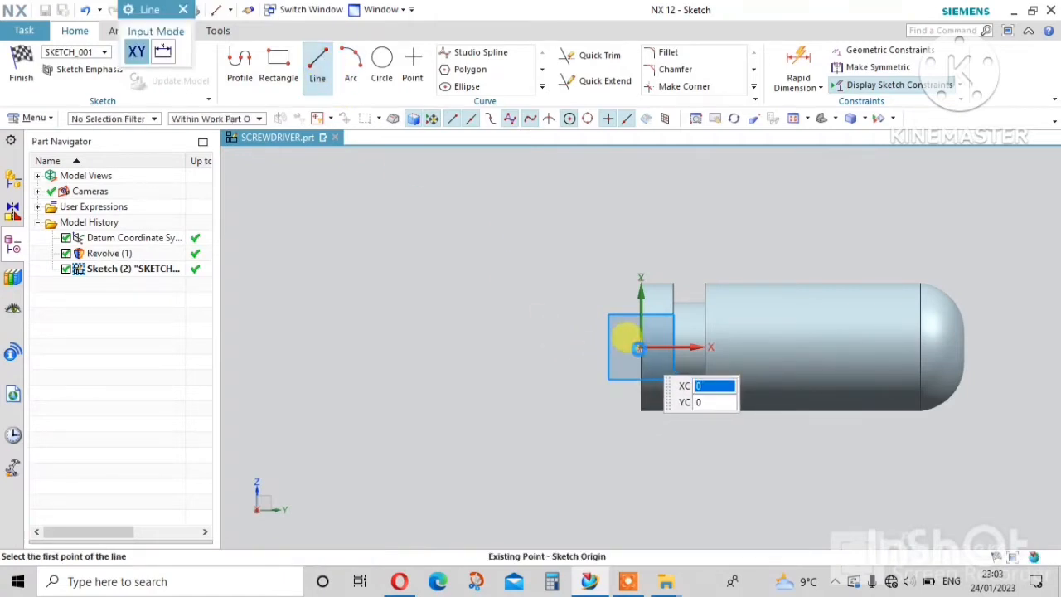
left_click(638, 346)
scroll(904, 356, "down", 2)
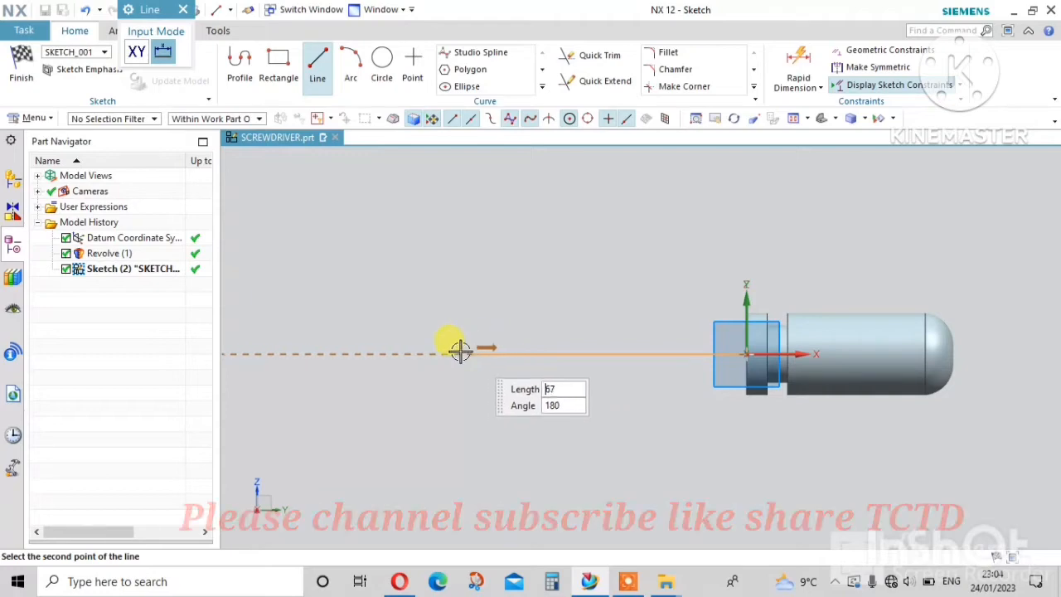
scroll(564, 349, "down", 3)
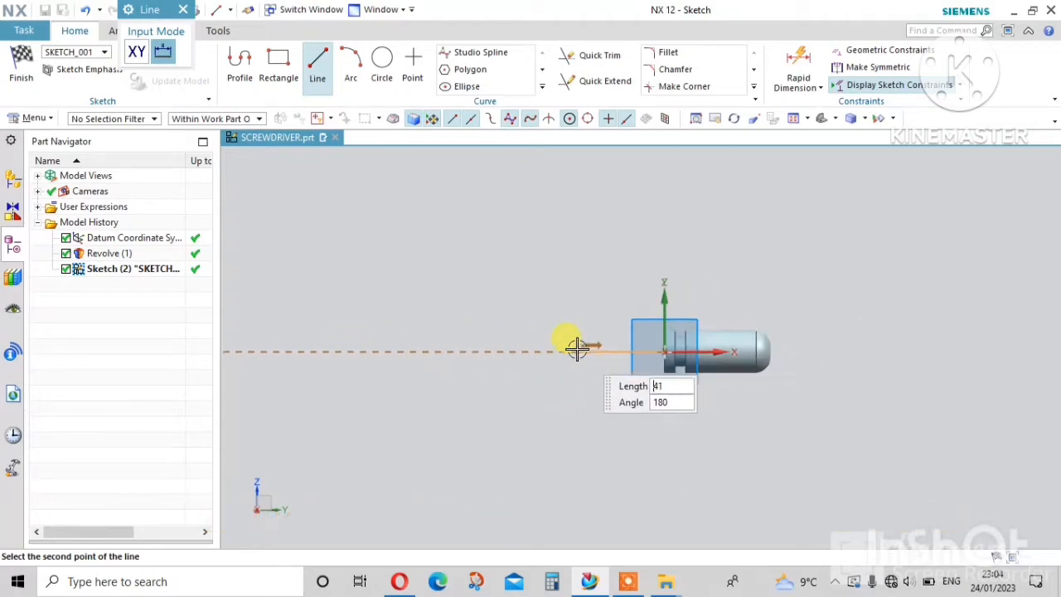
left_click(323, 349)
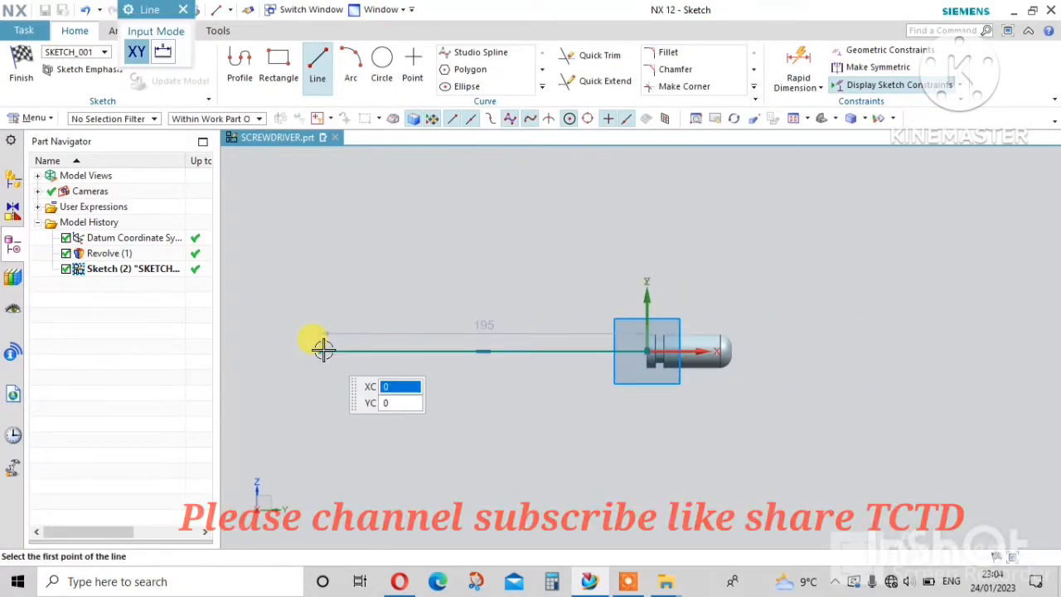
scroll(512, 332, "up", 3)
scroll(762, 356, "down", 2)
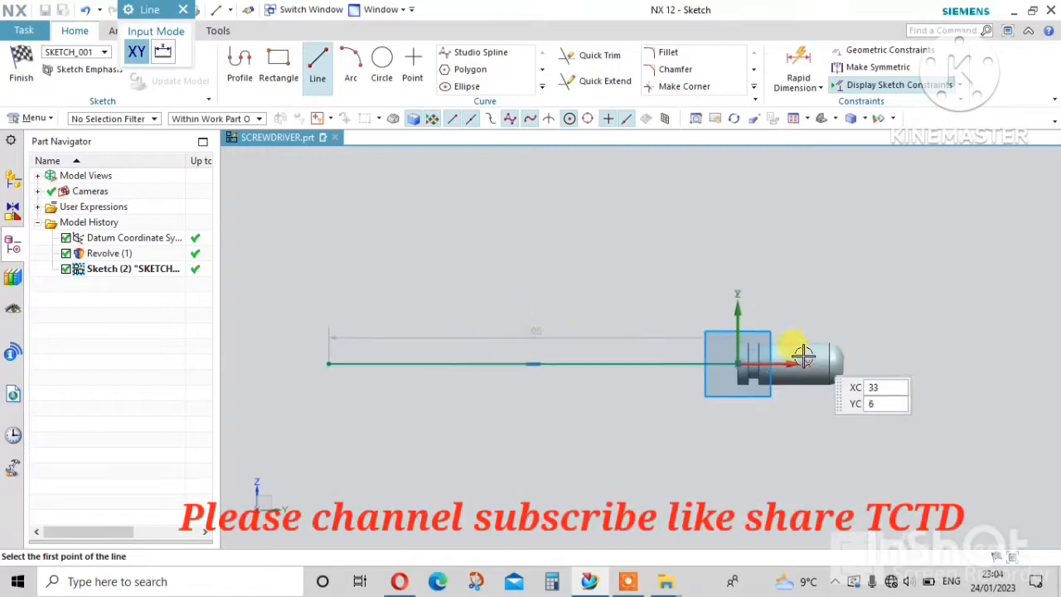
Offset the long horizontal line upward by 6 mm as a single copy.
left_click(544, 87)
left_click(479, 88)
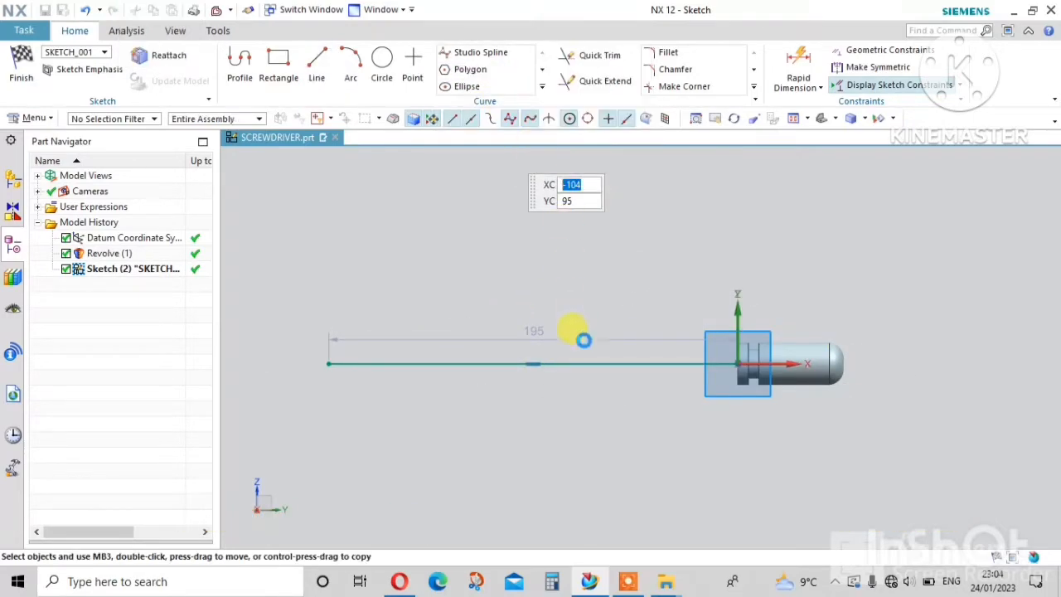
left_click(579, 361)
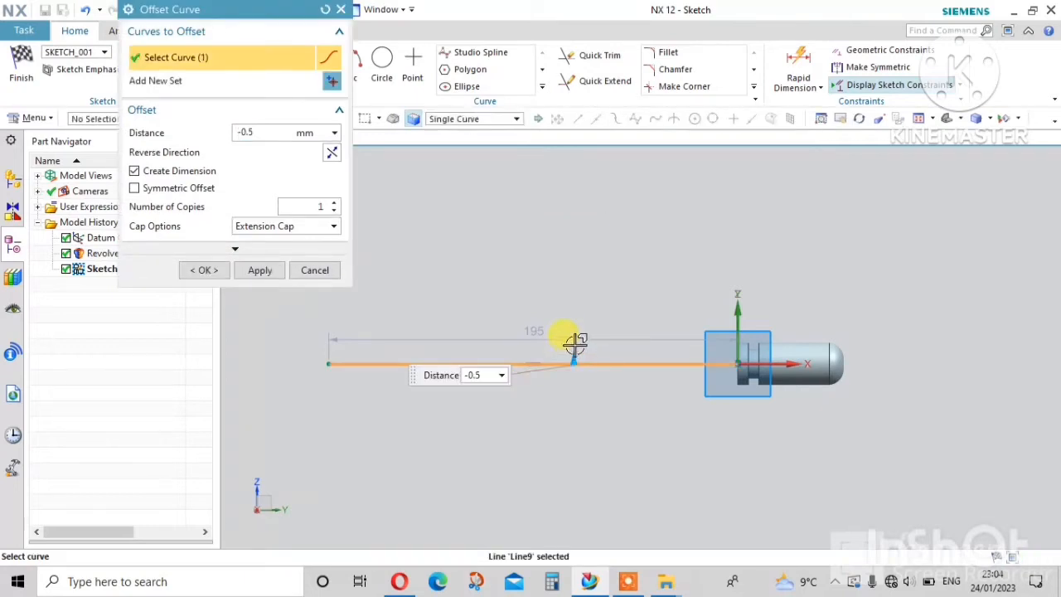
type("8")
key("Return")
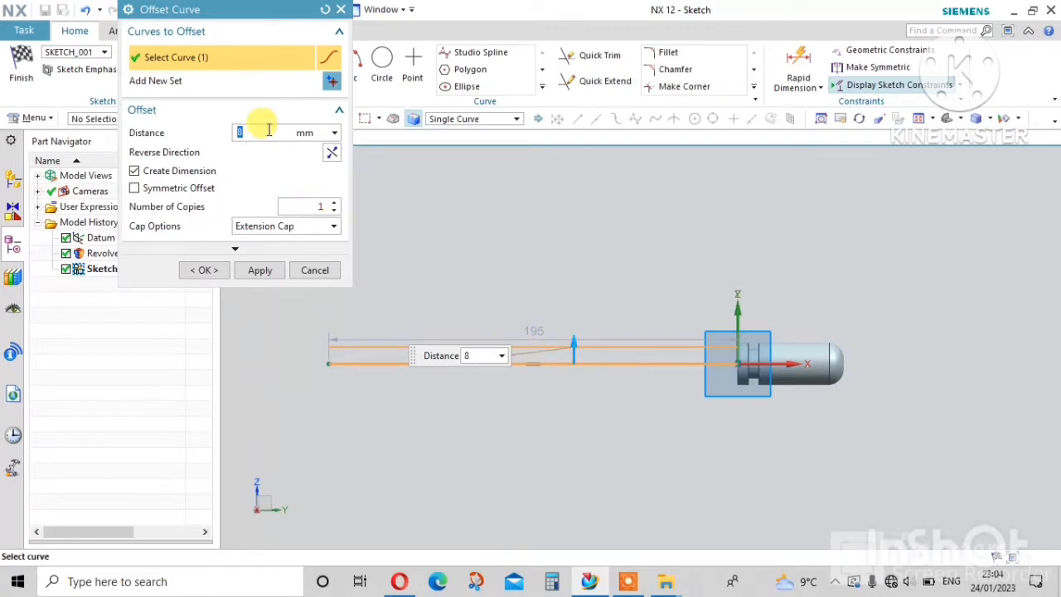
key("Return")
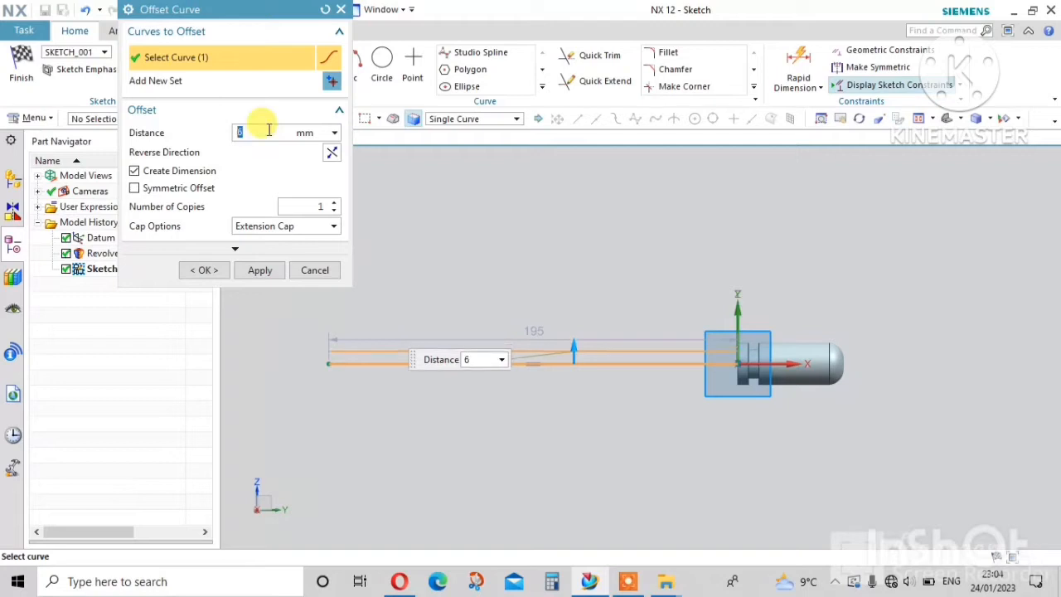
left_click(204, 269)
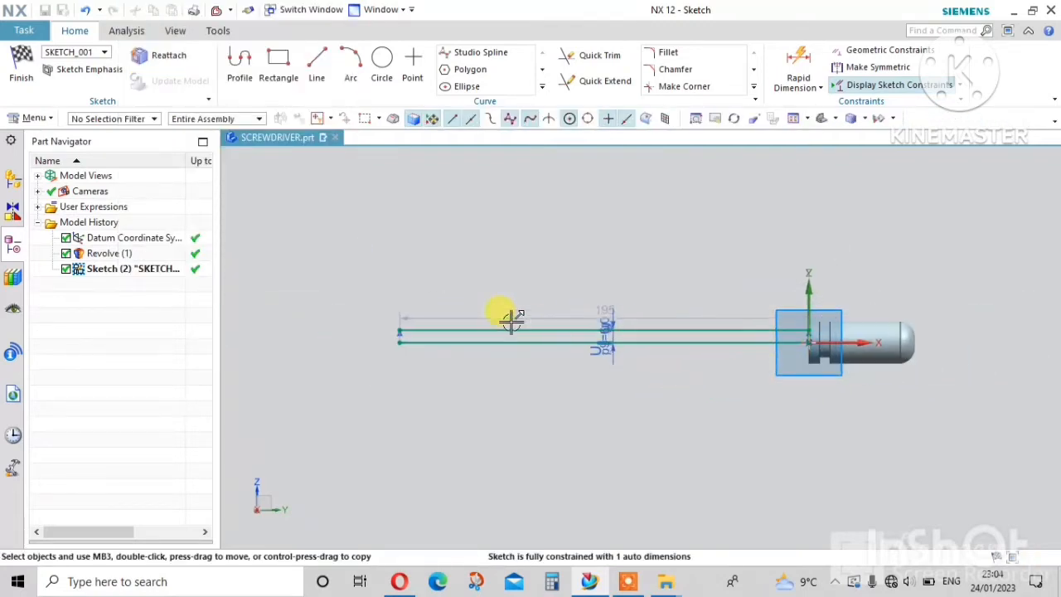
Draw a rectangle about 25 mm wide and 18 mm high upward from the lower line's free end.
scroll(414, 325, "up", 3)
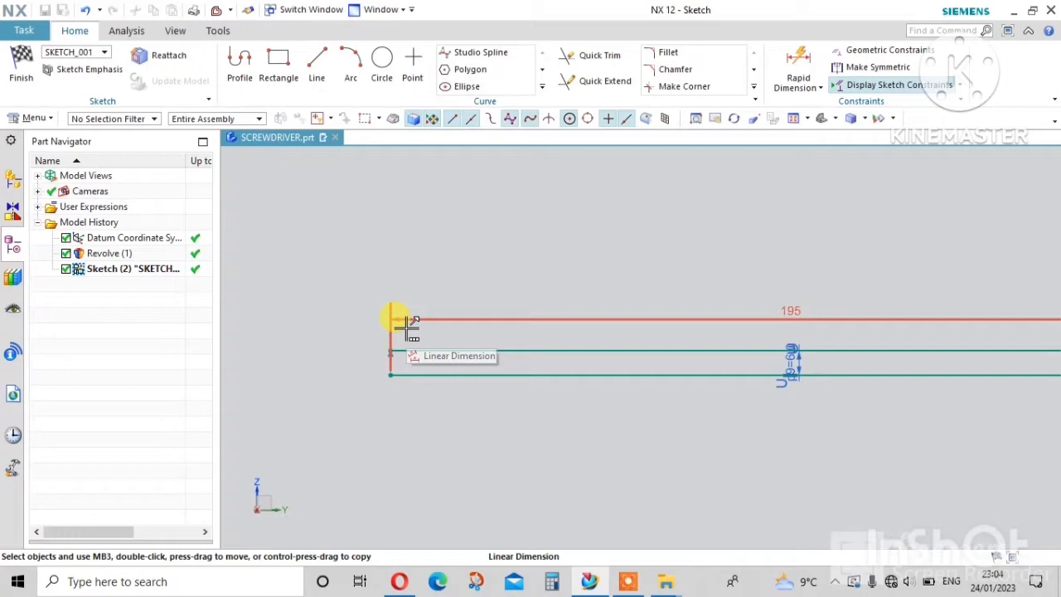
left_click(300, 70)
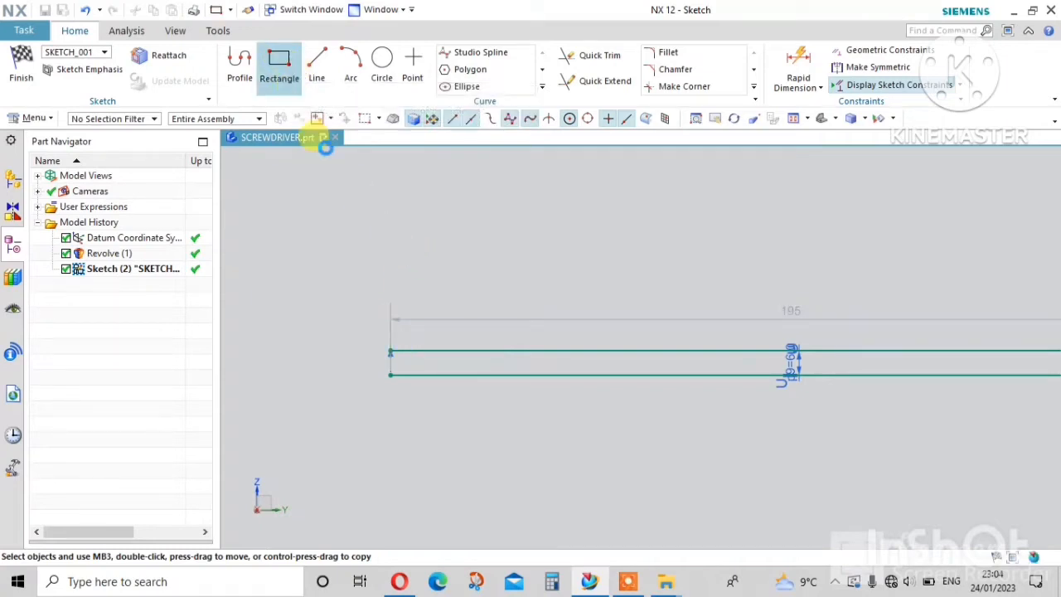
left_click(390, 374)
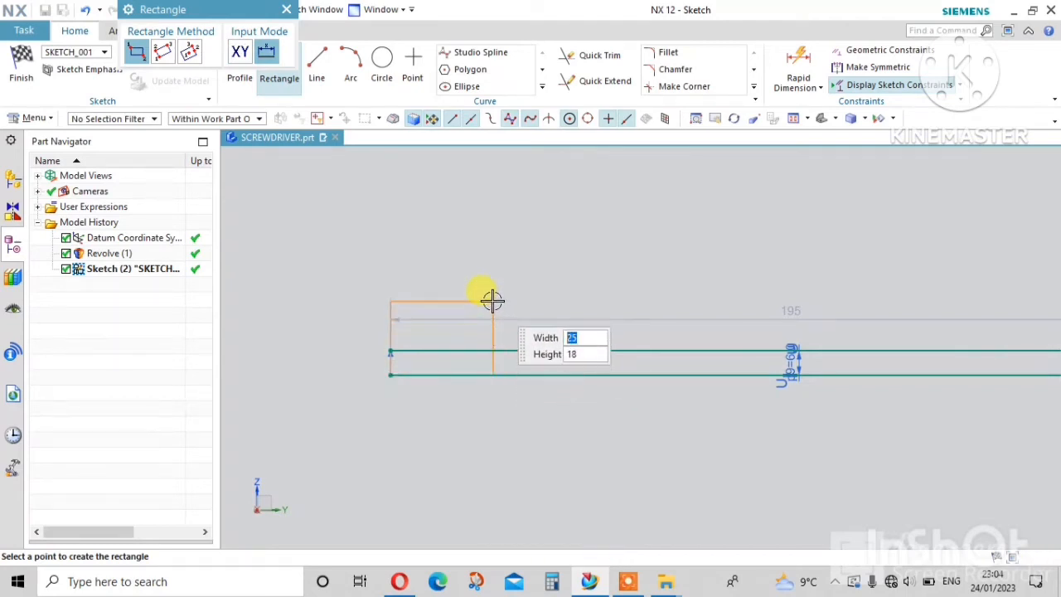
left_click(492, 301)
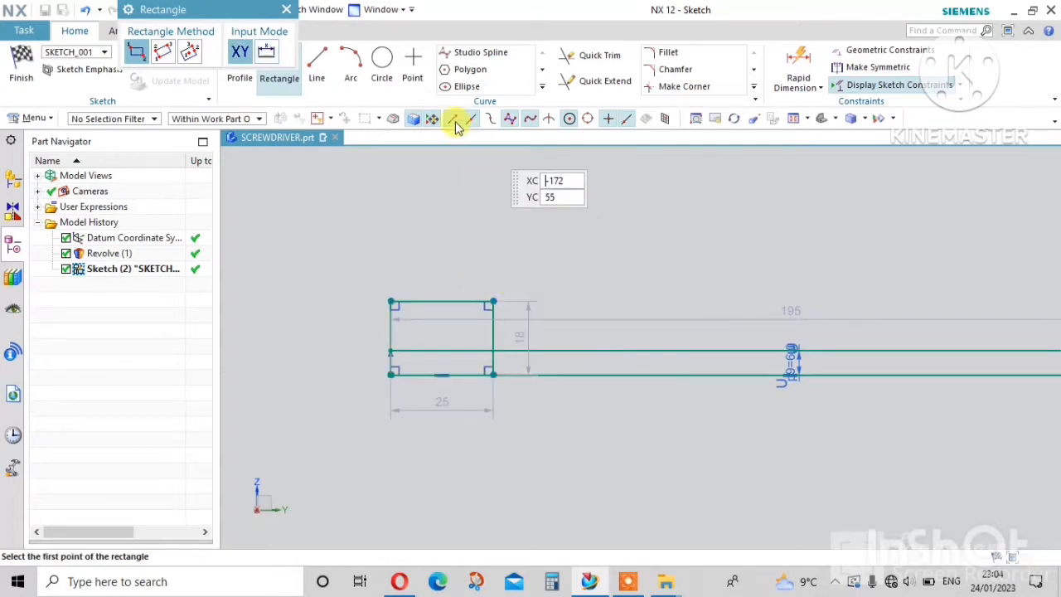
key("Escape")
Trim the line pieces inside the rectangle and shaft overlap to leave one stepped outline.
key("t")
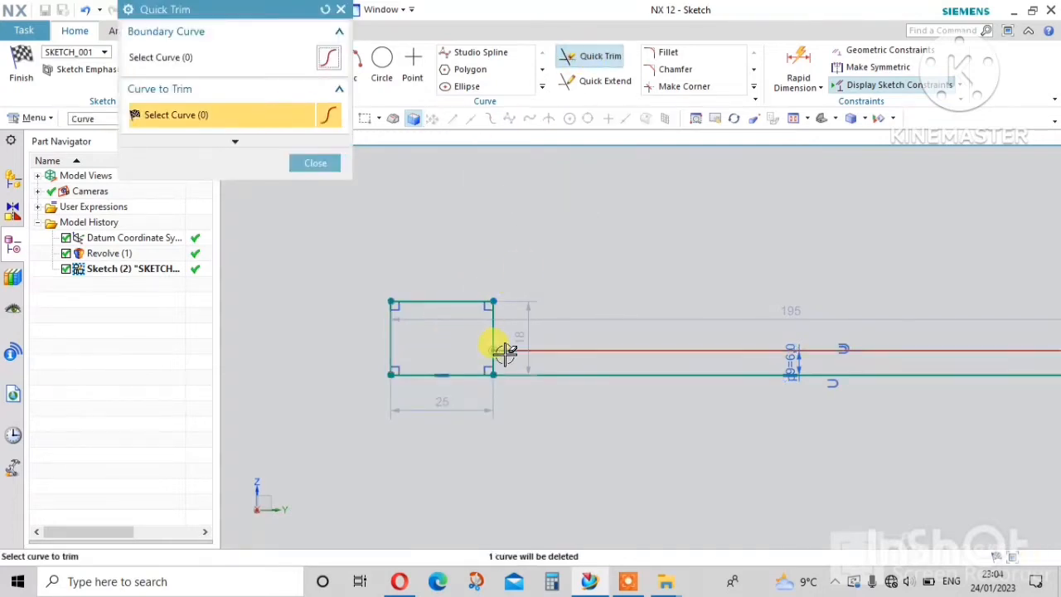
scroll(505, 354, "down", 3)
scroll(502, 355, "up", 6)
left_click(467, 358)
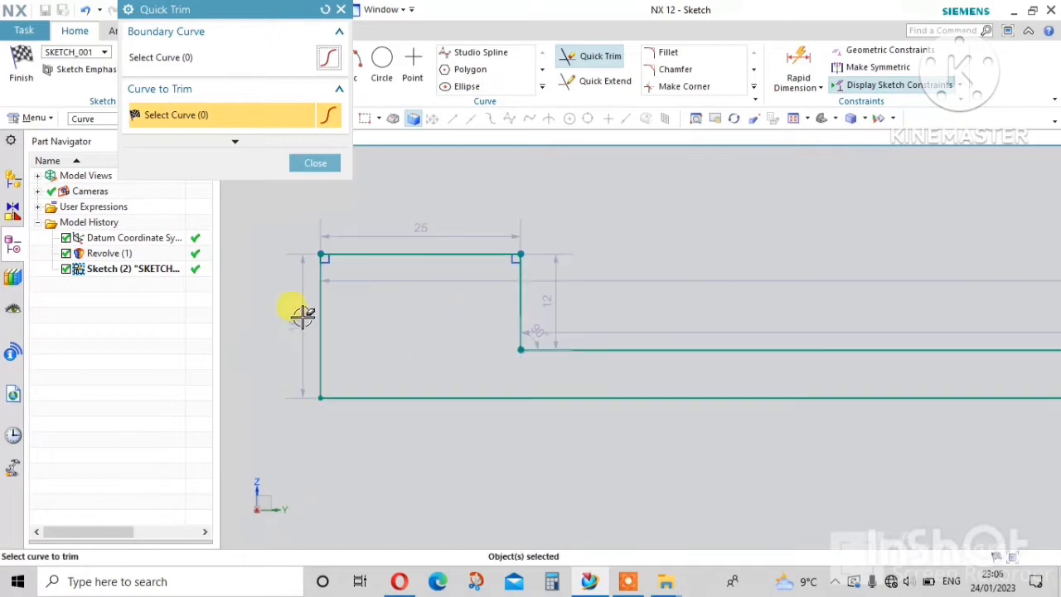
left_click(316, 163)
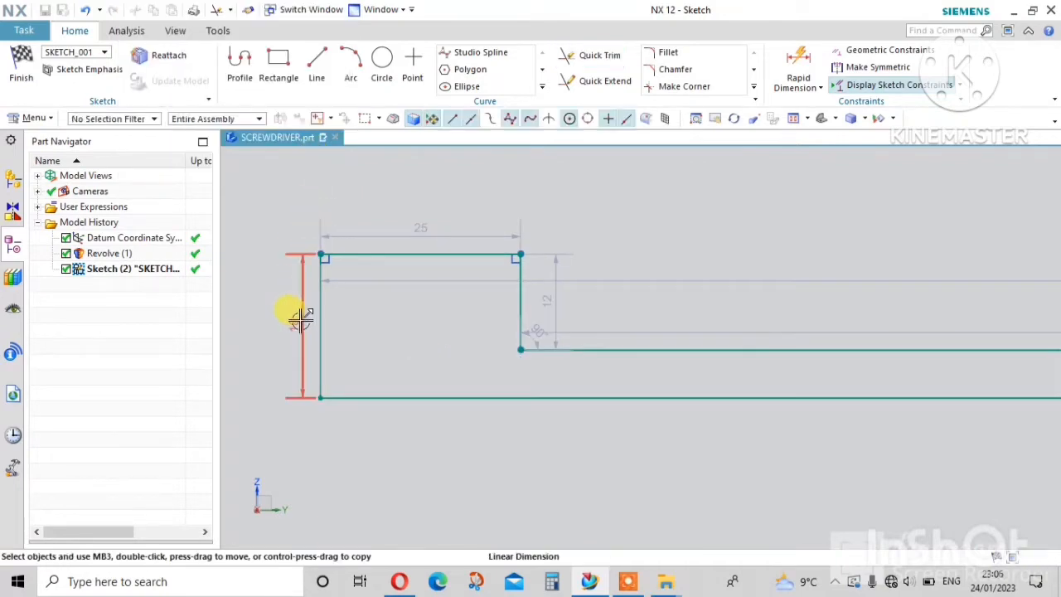
Try setting the stepped outline's outer end height to 20 mm.
double_click(397, 333)
type("20")
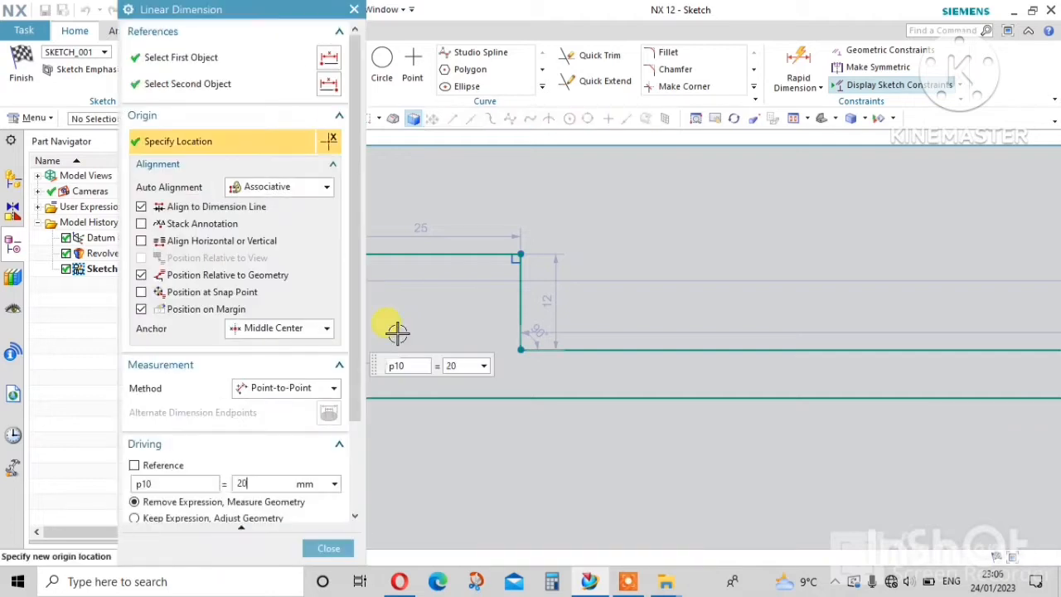
key("Return")
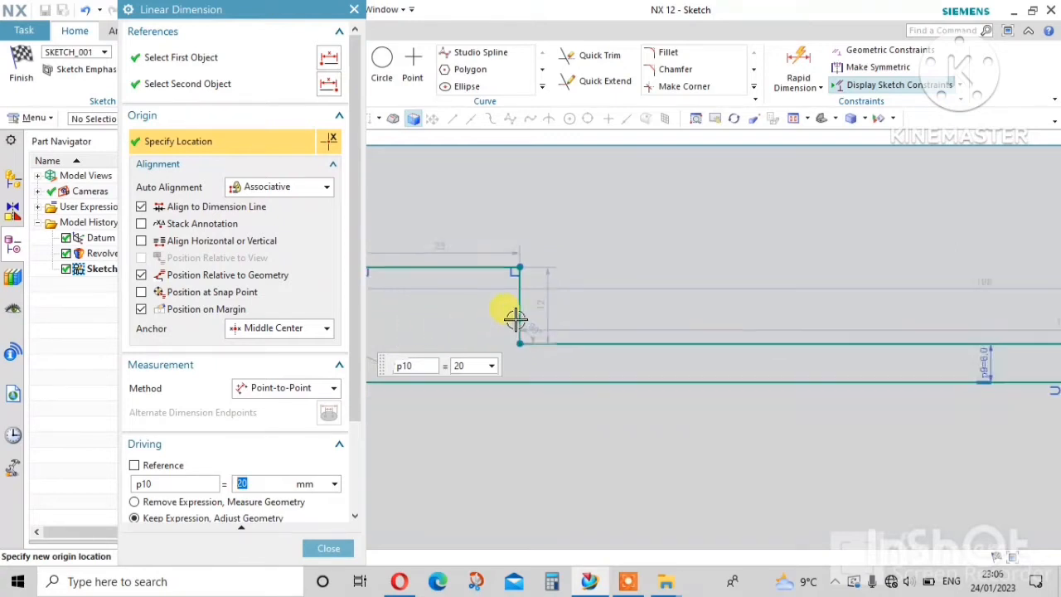
middle_click(480, 313)
scroll(465, 296, "down", 1)
scroll(528, 295, "up", 2)
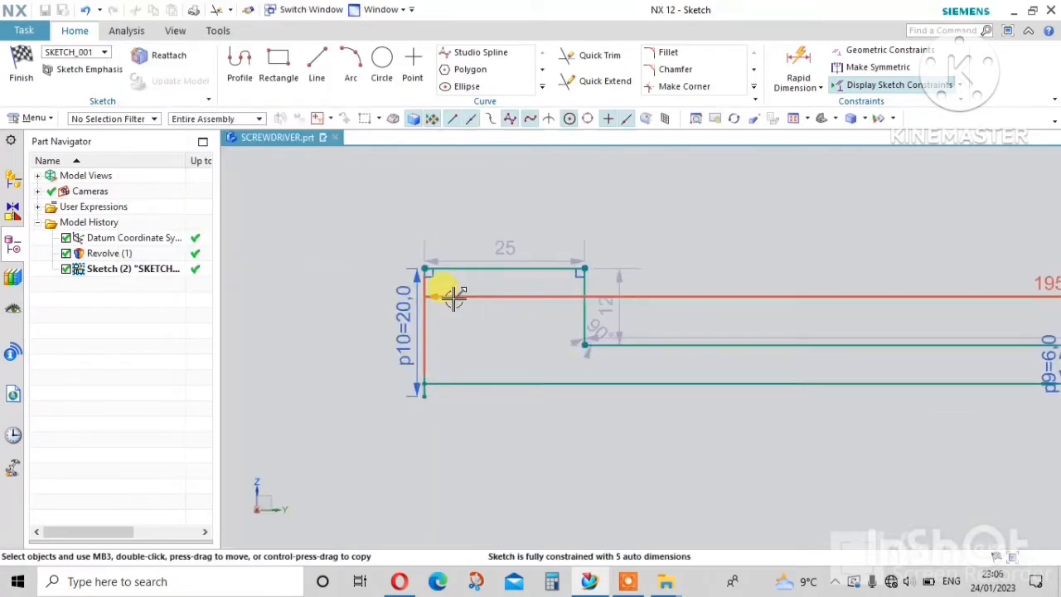
double_click(405, 313)
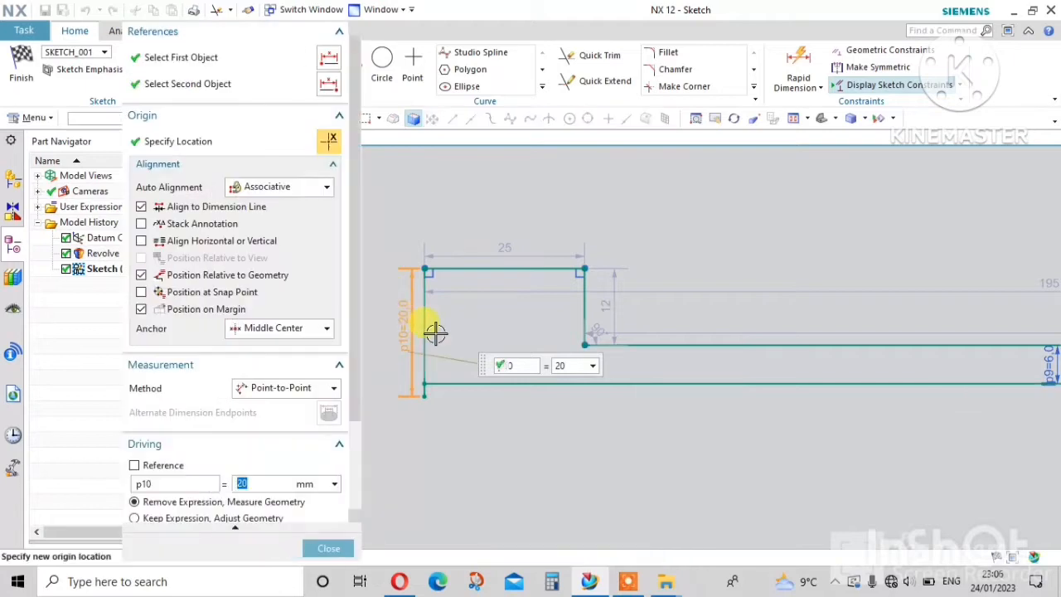
key("ctrl+z")
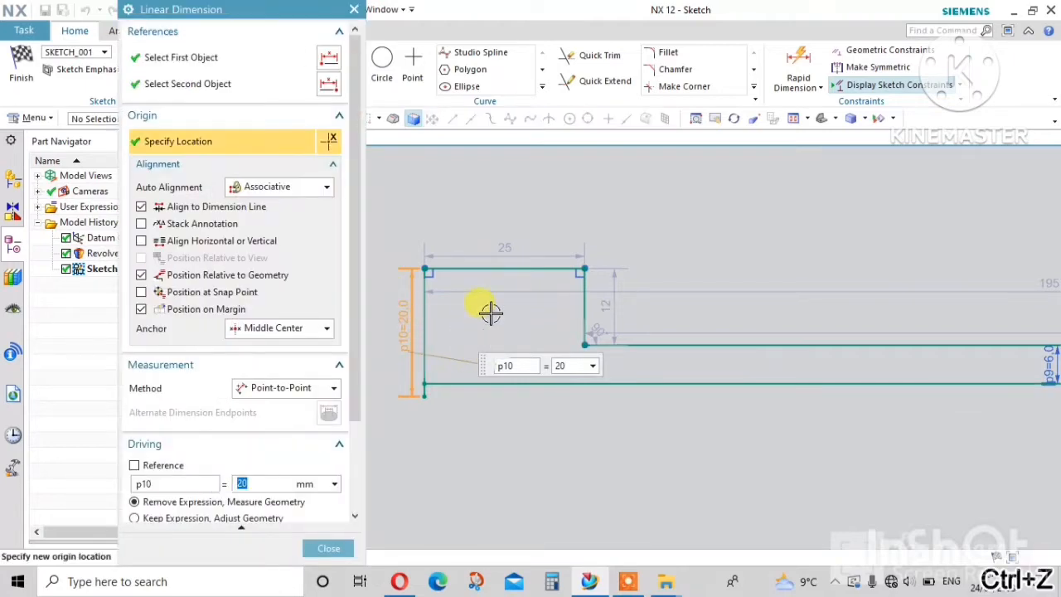
middle_click(491, 311)
Use Make Corner to join the outer vertical end line with the long lower line.
left_click(685, 87)
left_click(424, 350)
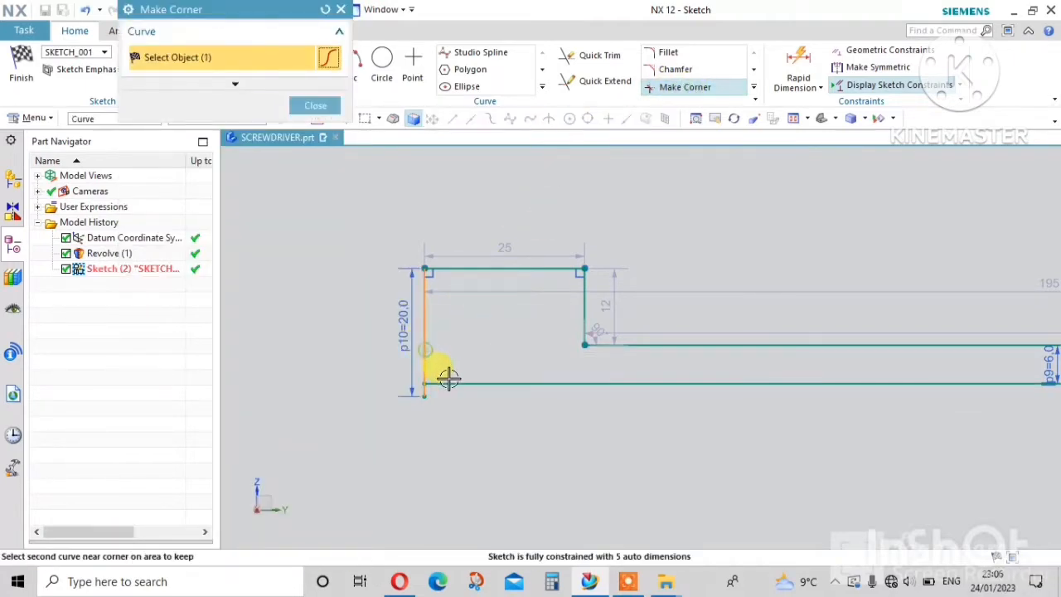
left_click(448, 380)
middle_click(604, 294)
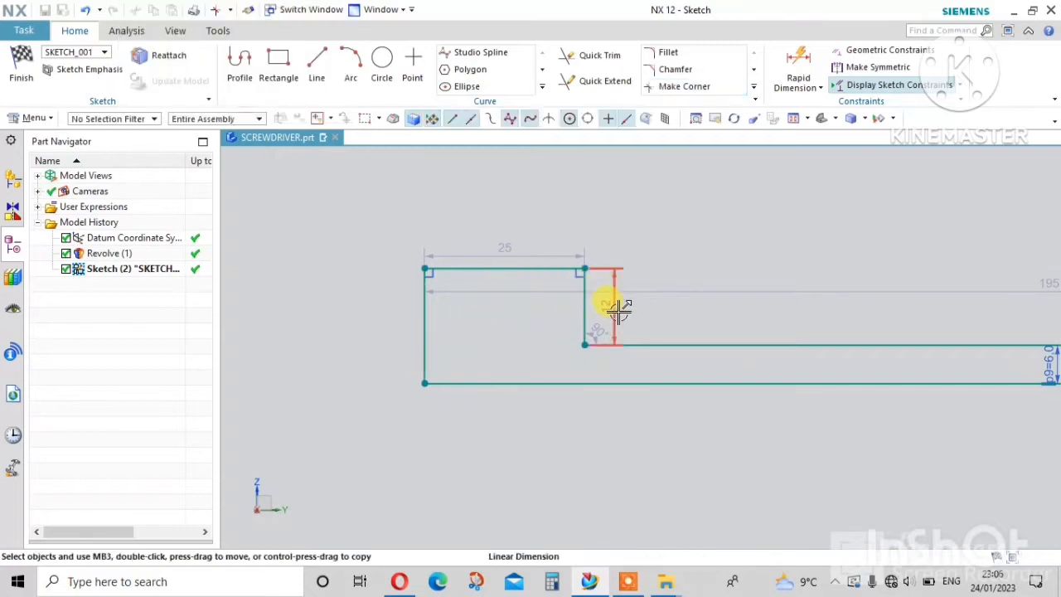
Set the height of the step between the 25 mm wide end block and the shaft to 15 mm.
double_click(618, 311)
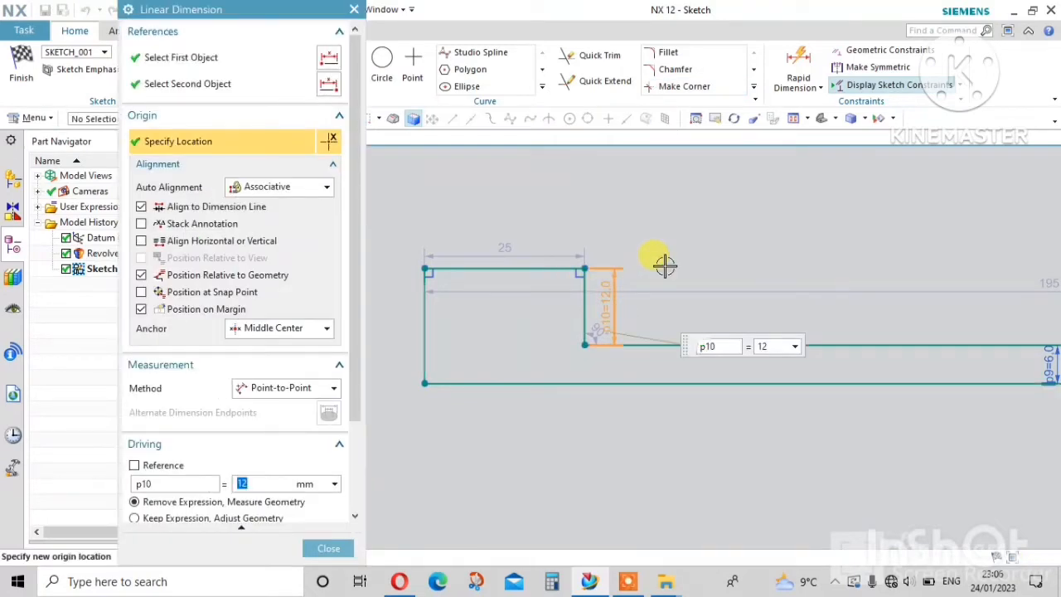
type("15")
left_click(663, 262)
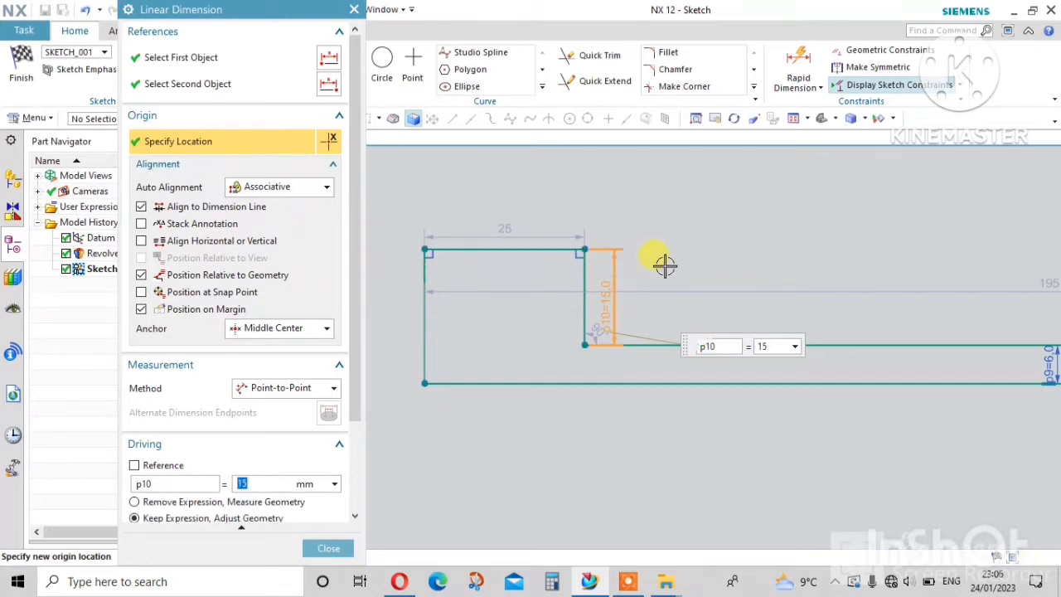
scroll(575, 328, "down", 3)
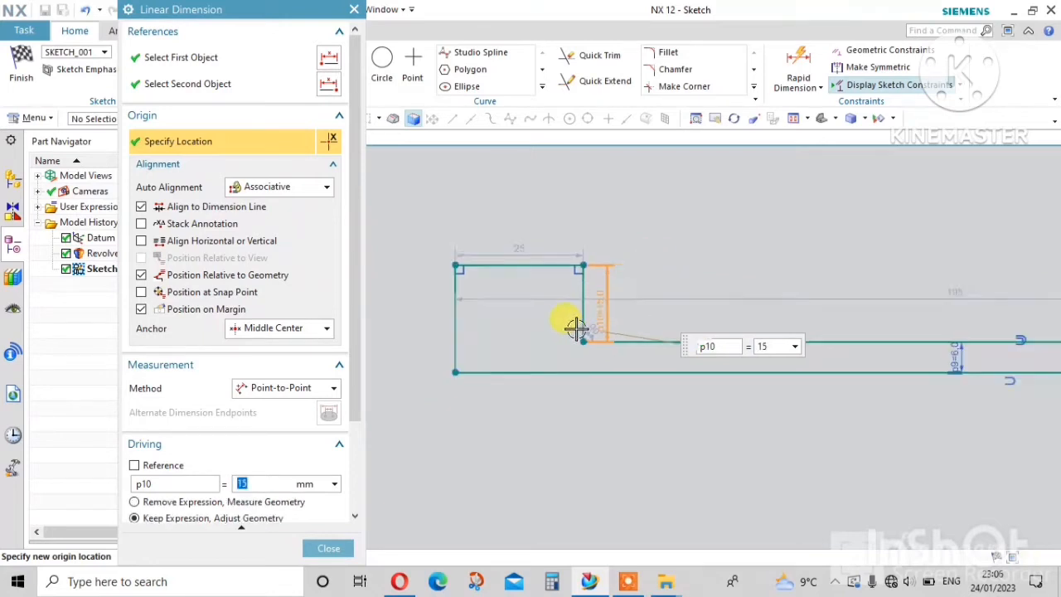
middle_click(563, 327)
Close the shaft outline at the handle end with a 6 mm vertical line down to the origin and finish the sketch.
scroll(537, 324, "down", 2)
scroll(882, 342, "up", 2)
scroll(964, 339, "up", 5)
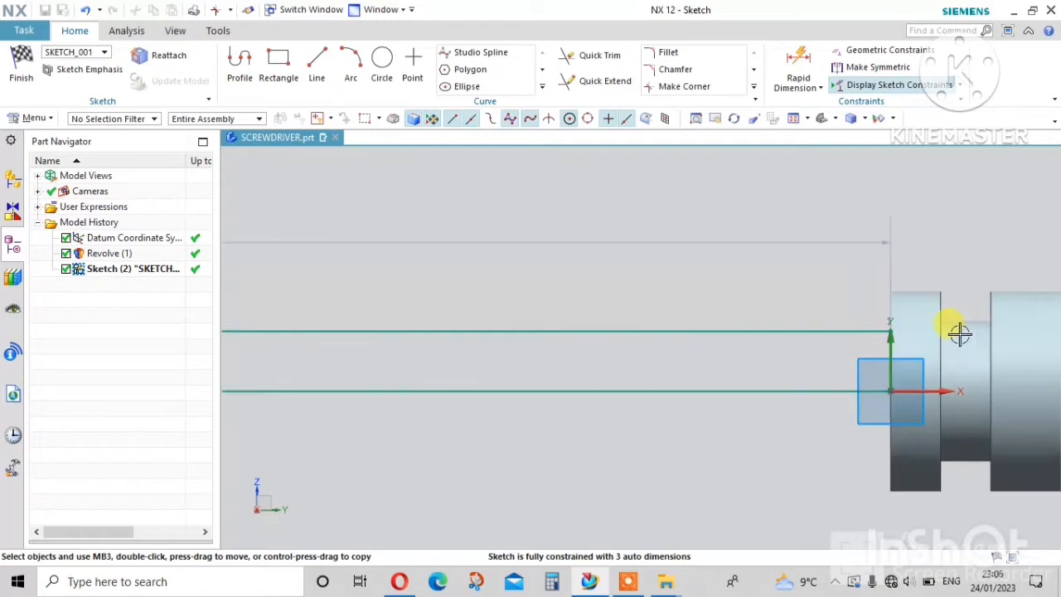
left_click(316, 66)
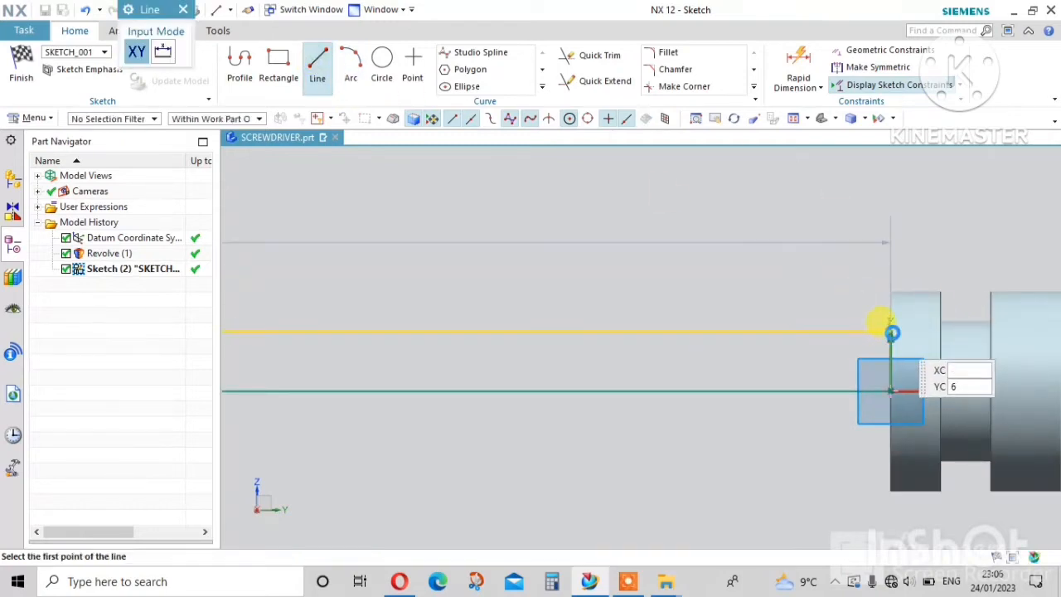
left_click(888, 335)
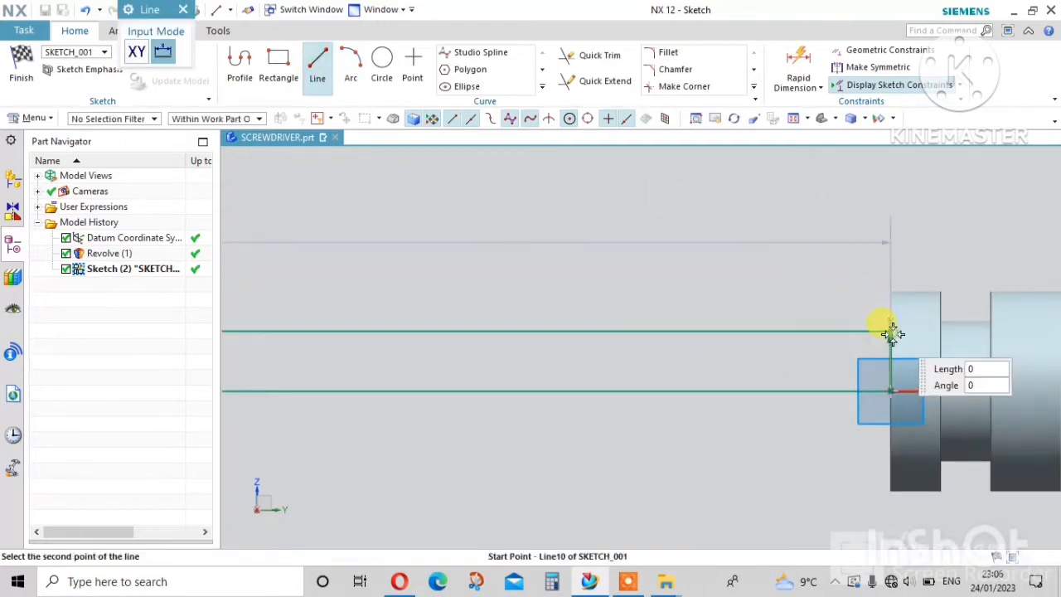
type("6")
left_click(887, 389)
key("Escape")
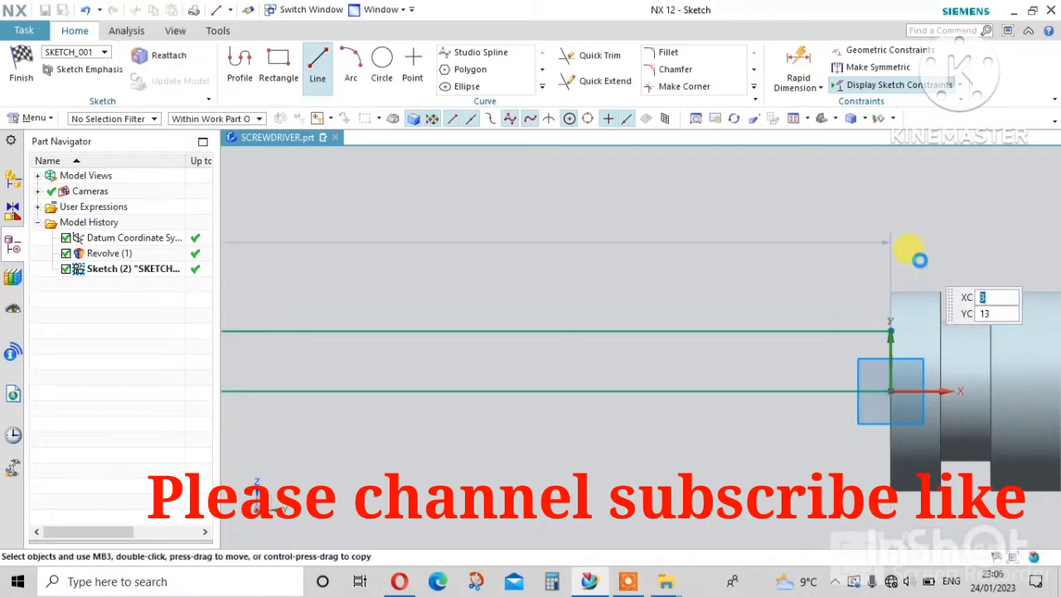
scroll(854, 298, "down", 6)
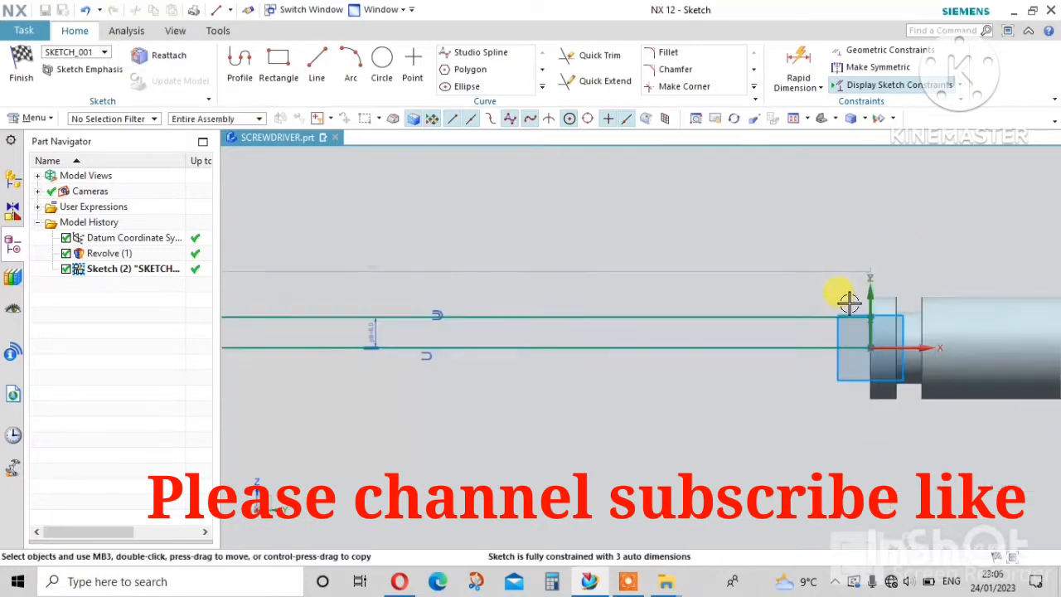
scroll(713, 305, "up", 3)
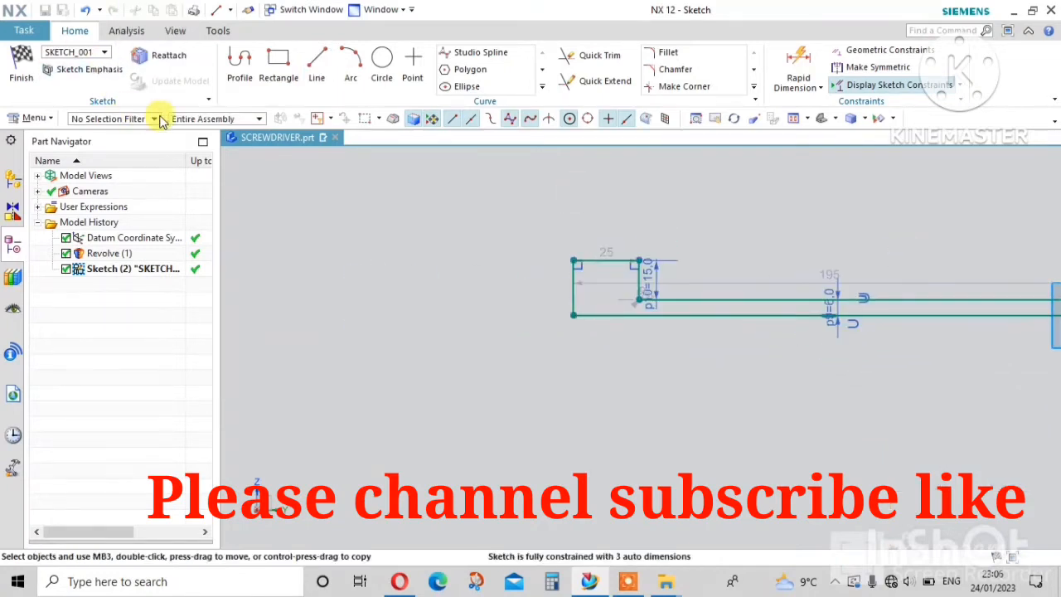
left_click(21, 65)
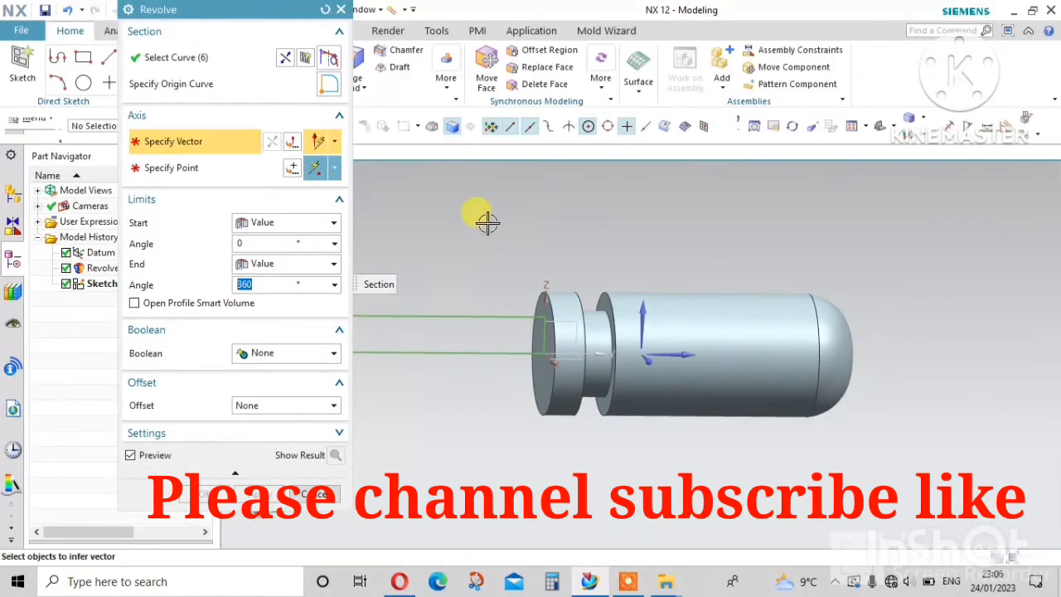
Set the Revolve axis along Y through the lower line's endpoint at the origin.
left_click(676, 352)
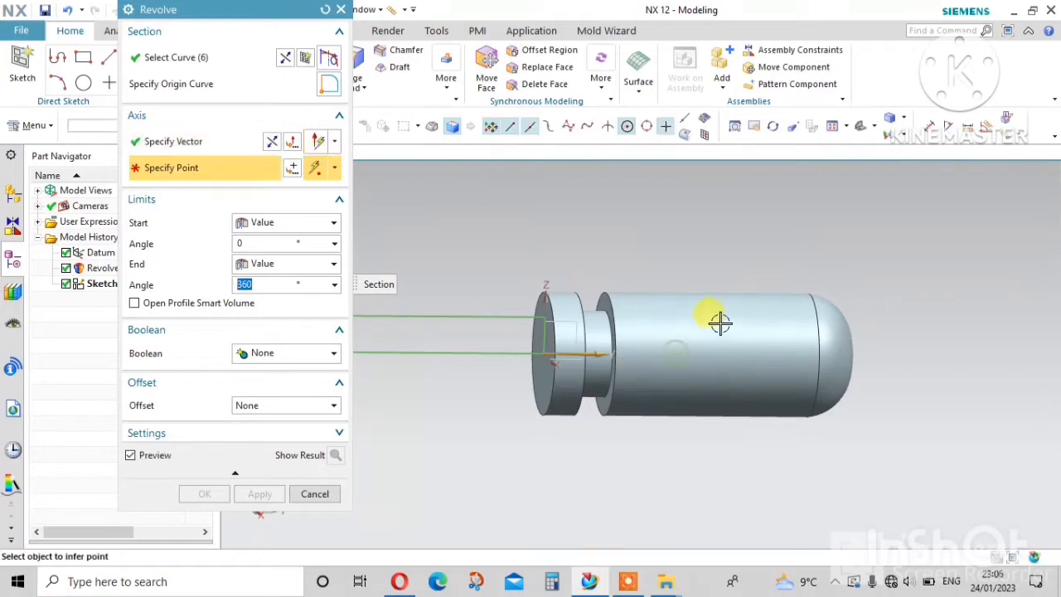
scroll(749, 278, "down", 3)
scroll(657, 307, "up", 3)
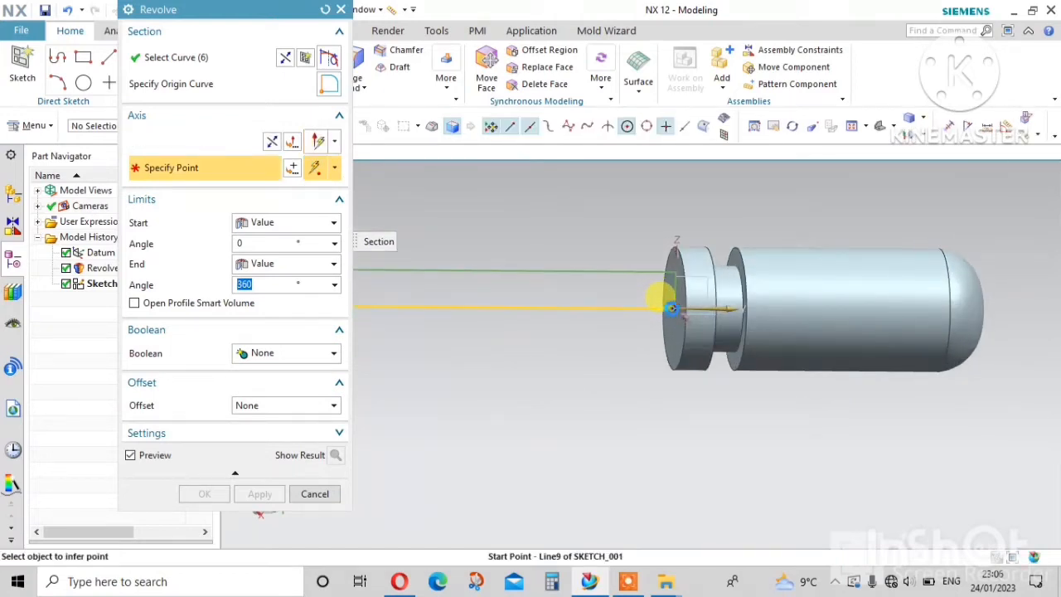
left_click(673, 308)
left_click(732, 315)
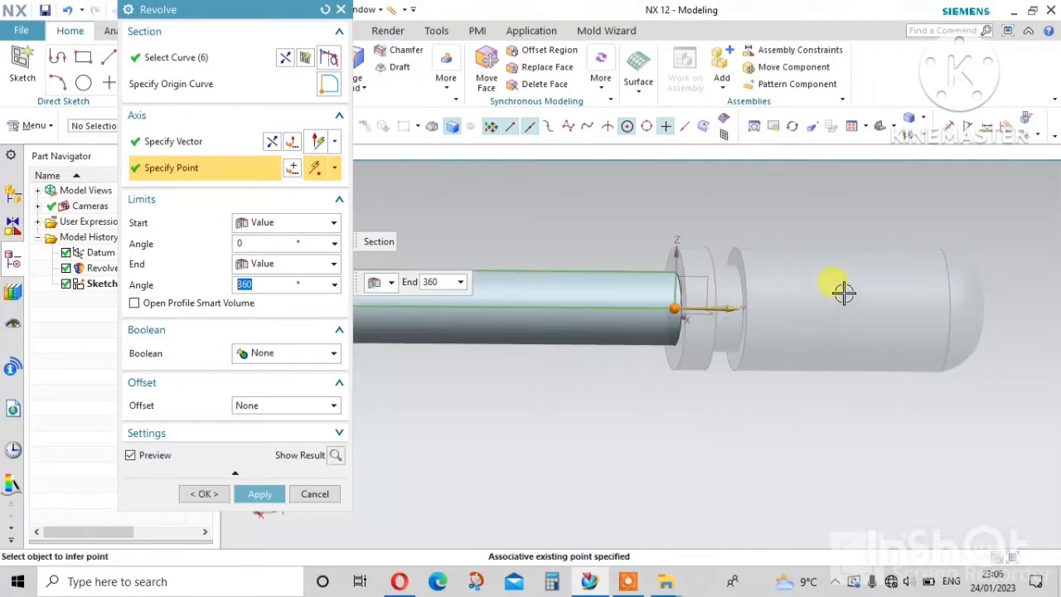
Unite the full 360° revolve of the shaft outline with the handle body and create the feature.
scroll(846, 294, "down", 5)
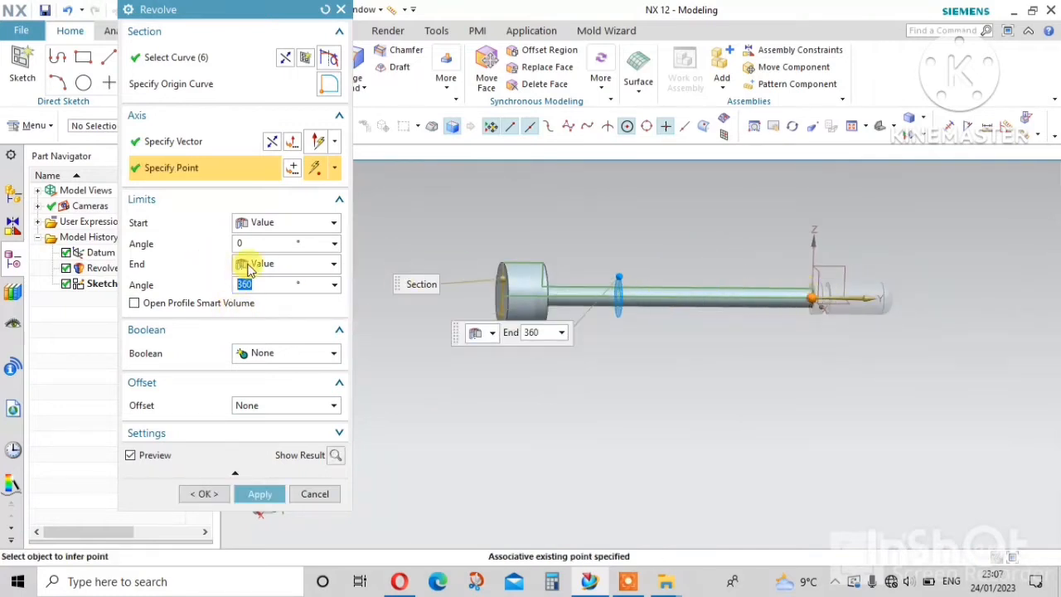
left_click(260, 352)
left_click(268, 386)
scroll(871, 282, "up", 2)
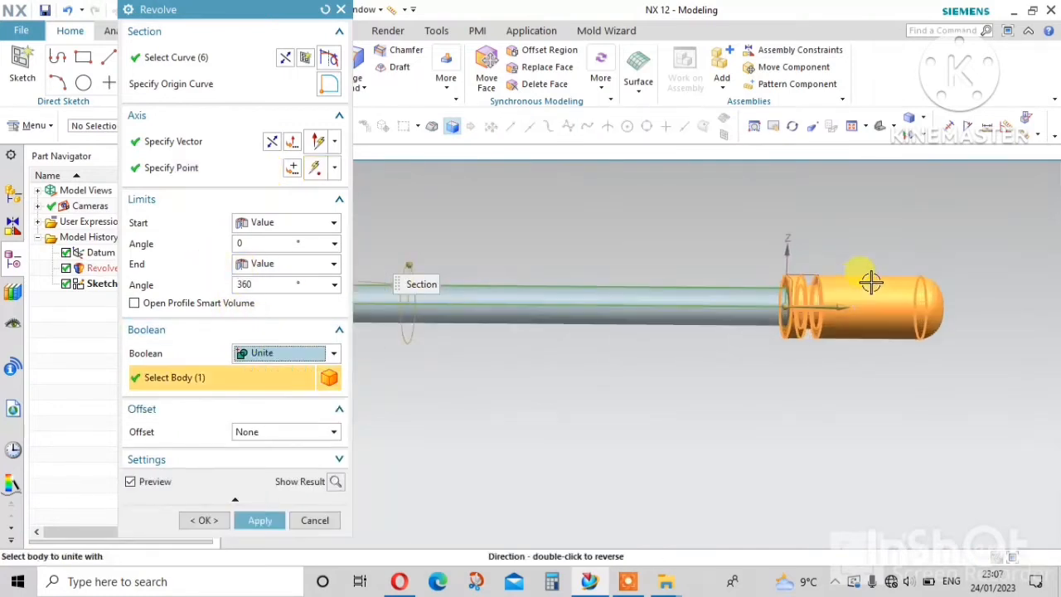
scroll(829, 290, "down", 3)
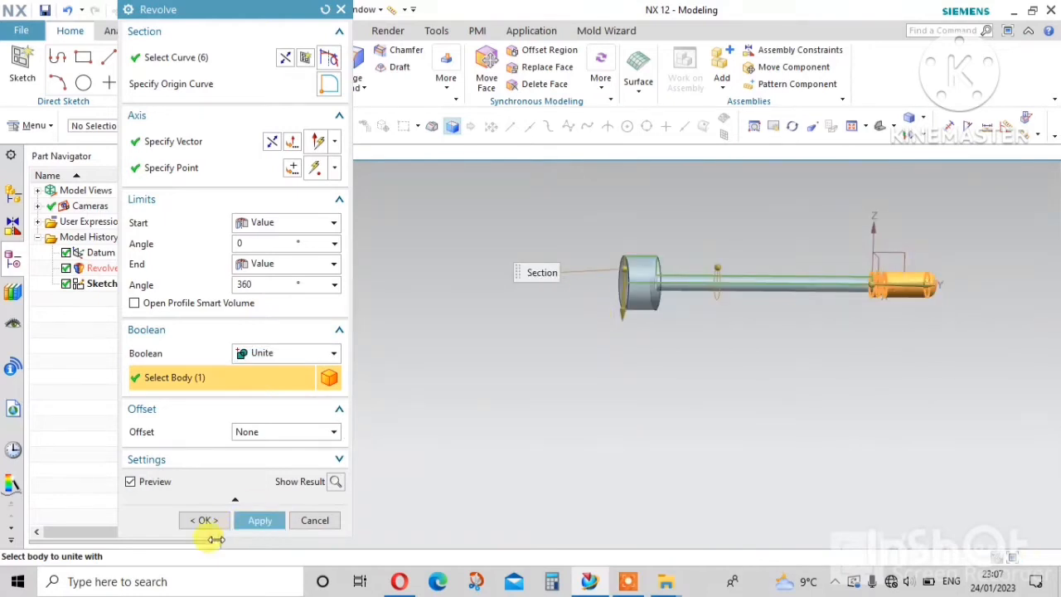
left_click(207, 521)
scroll(661, 275, "up", 4)
middle_click_drag(658, 272, 640, 226)
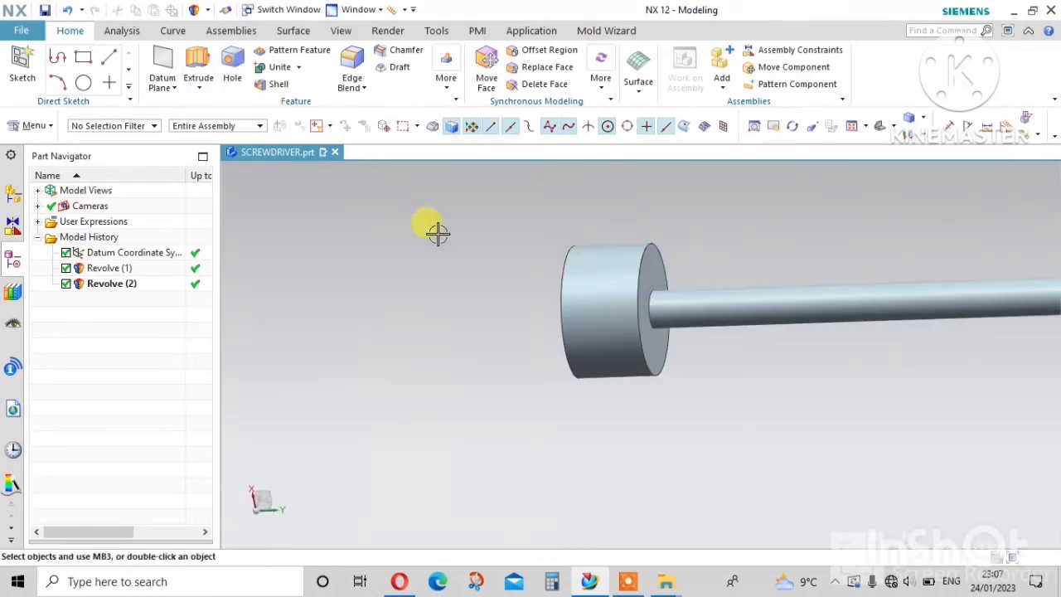
scroll(610, 315, "down", 3)
scroll(552, 223, "up", 3)
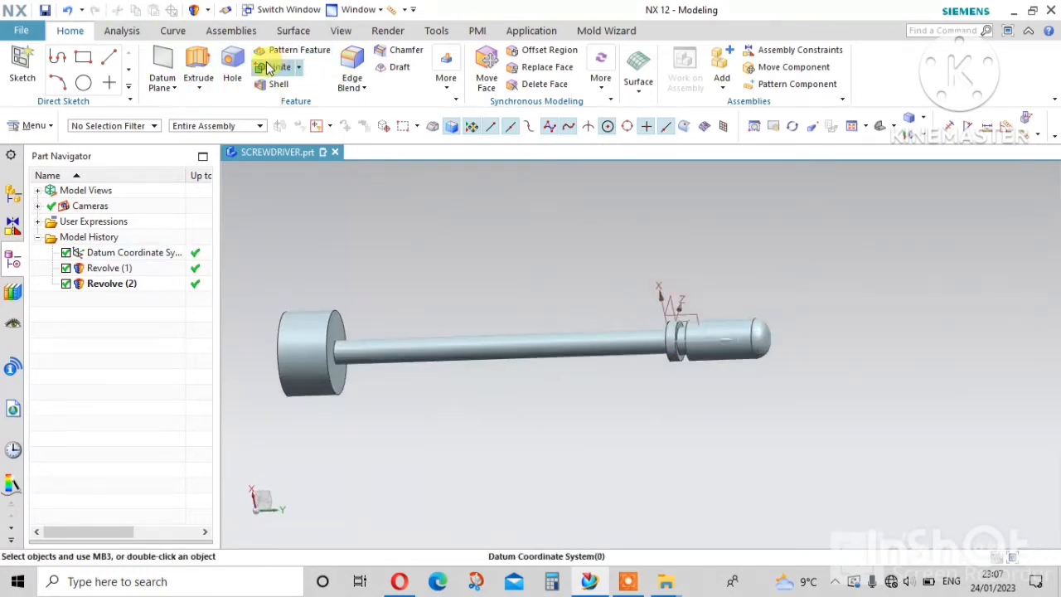
left_click(198, 62)
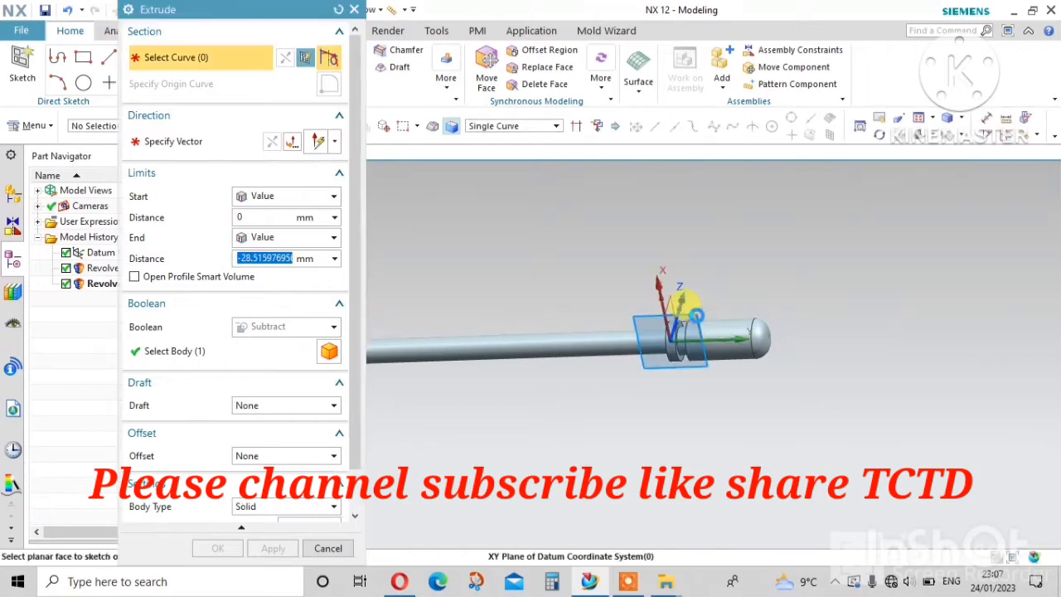
left_click(701, 306)
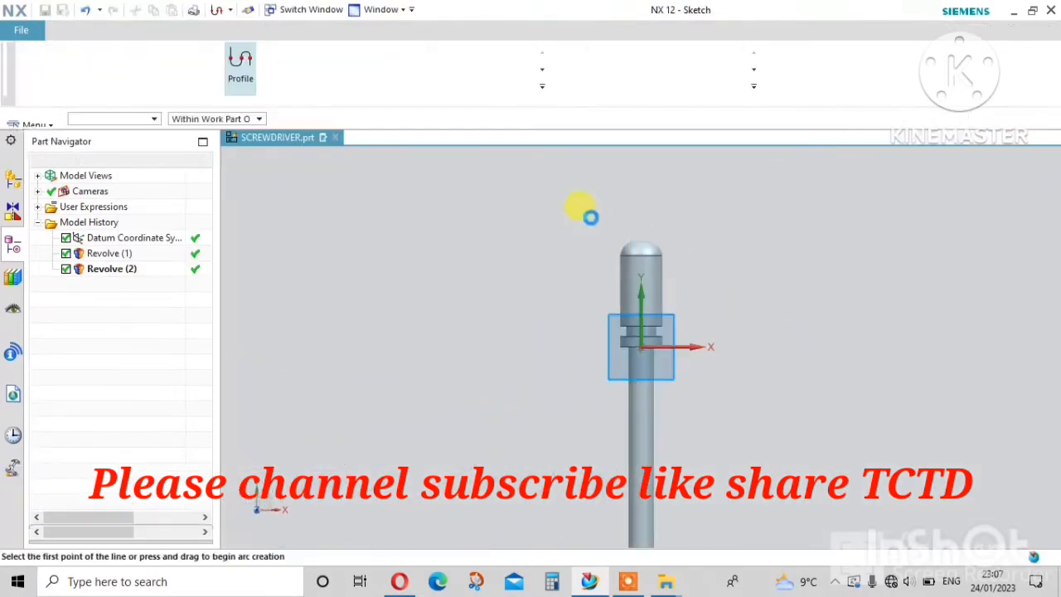
scroll(611, 390, "up", 5)
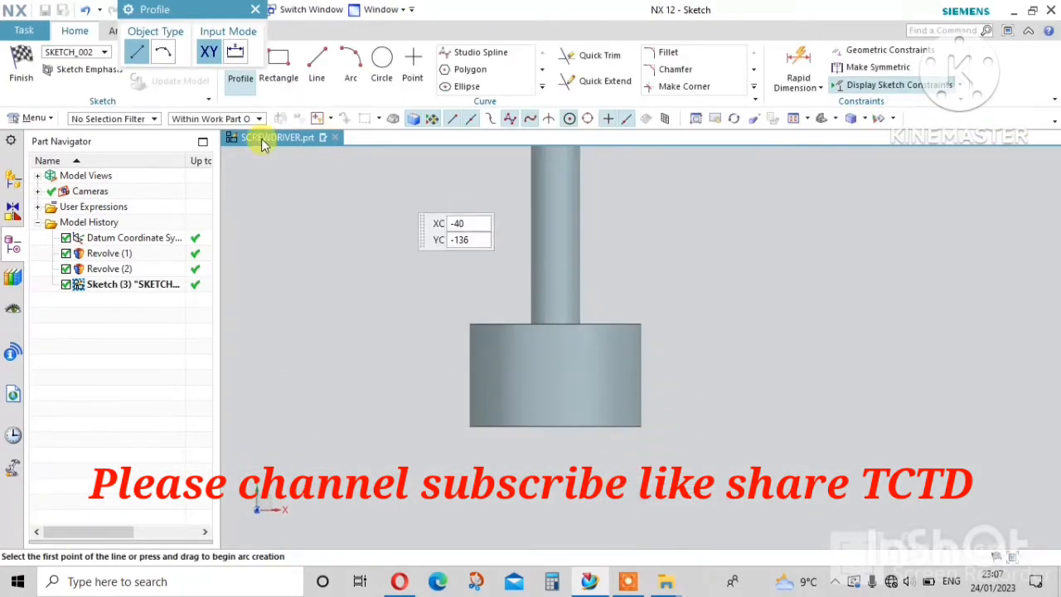
left_click(317, 65)
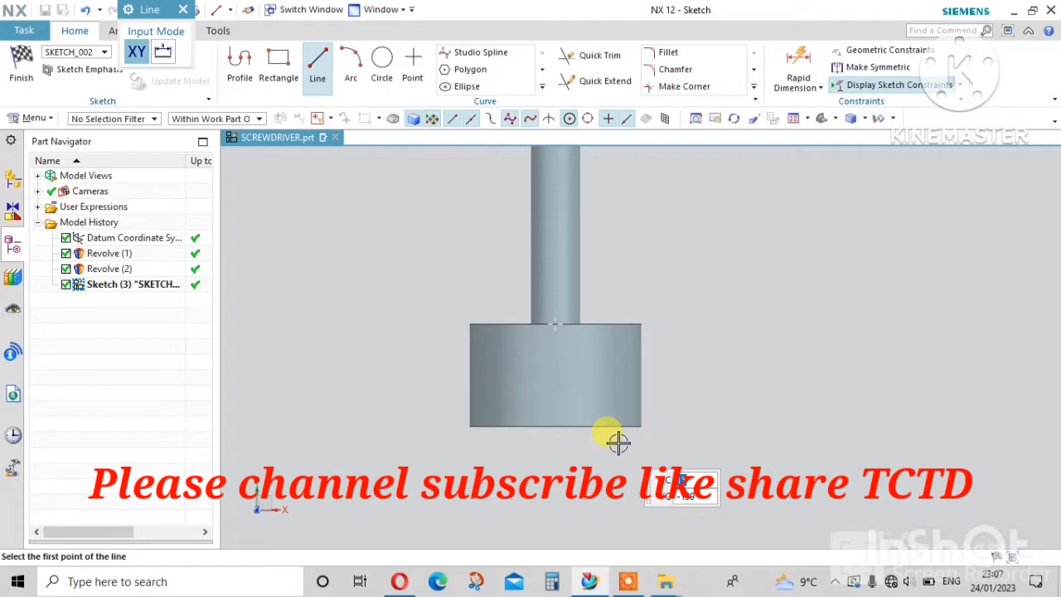
left_click(518, 304)
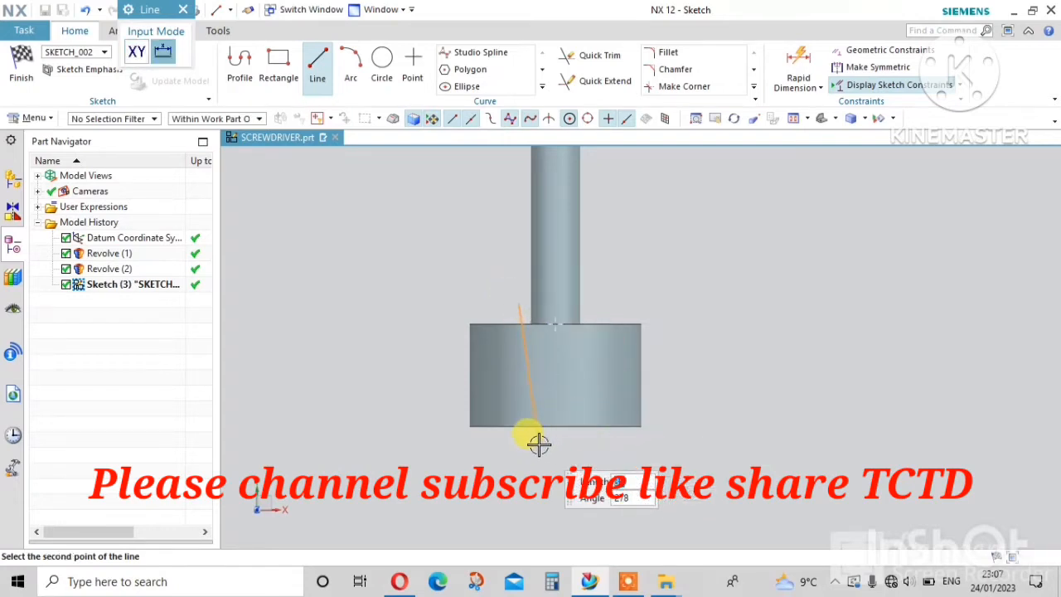
key("Escape")
key("Escape")
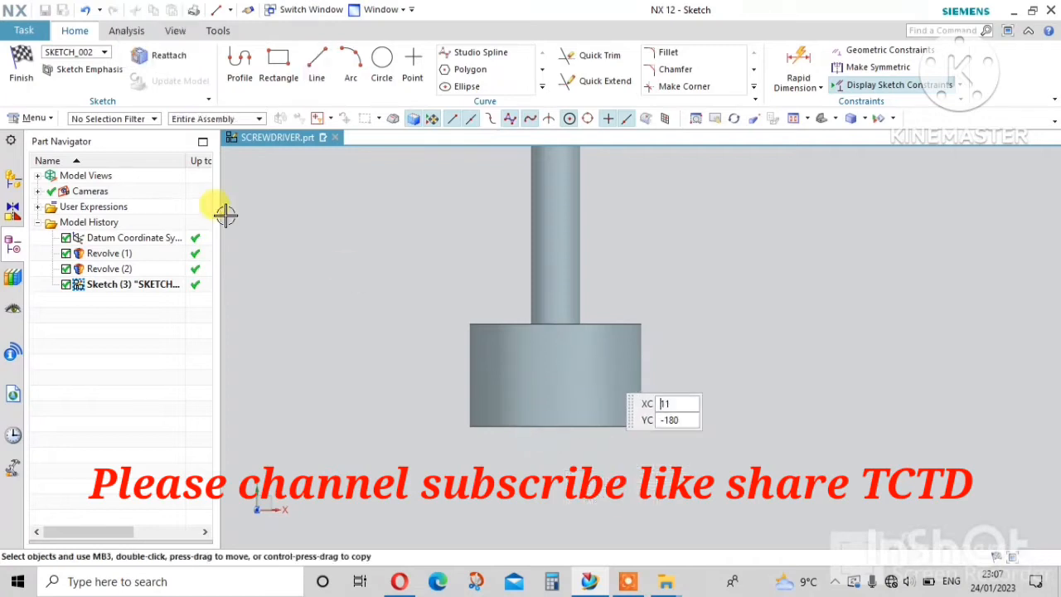
left_click(33, 73)
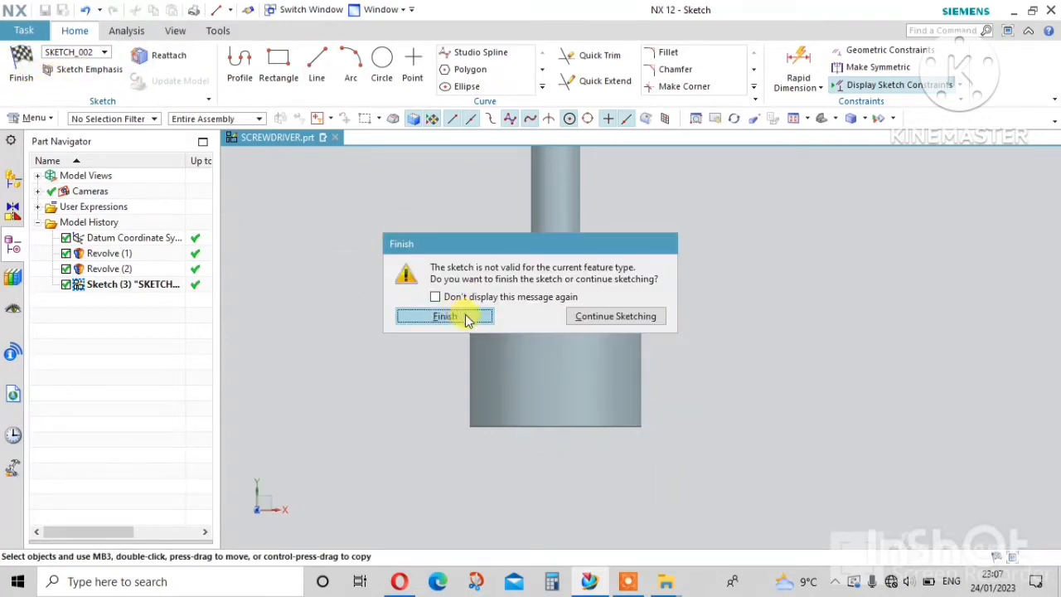
left_click(439, 317)
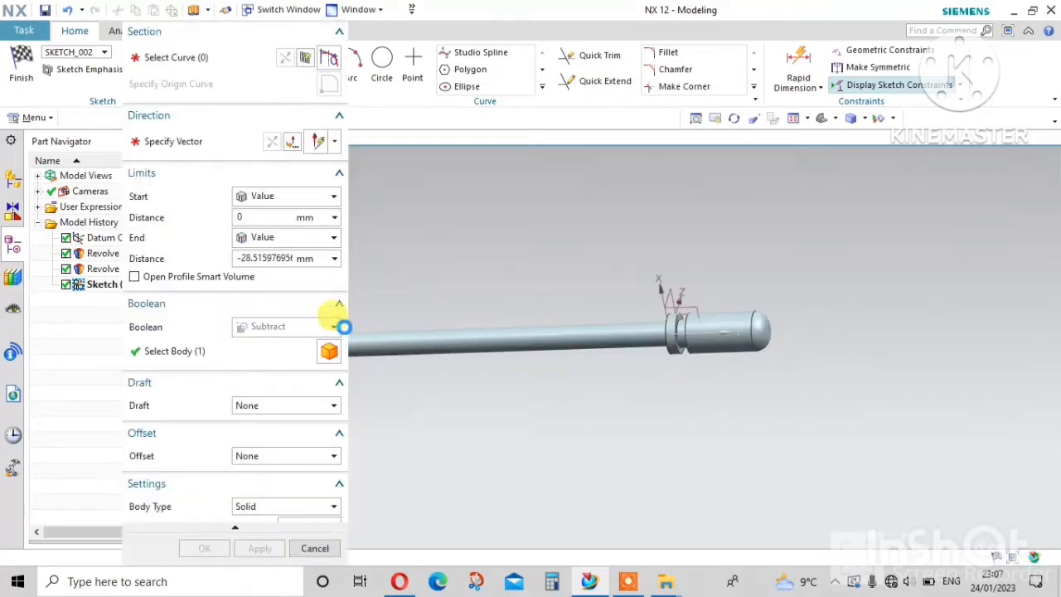
key("Escape")
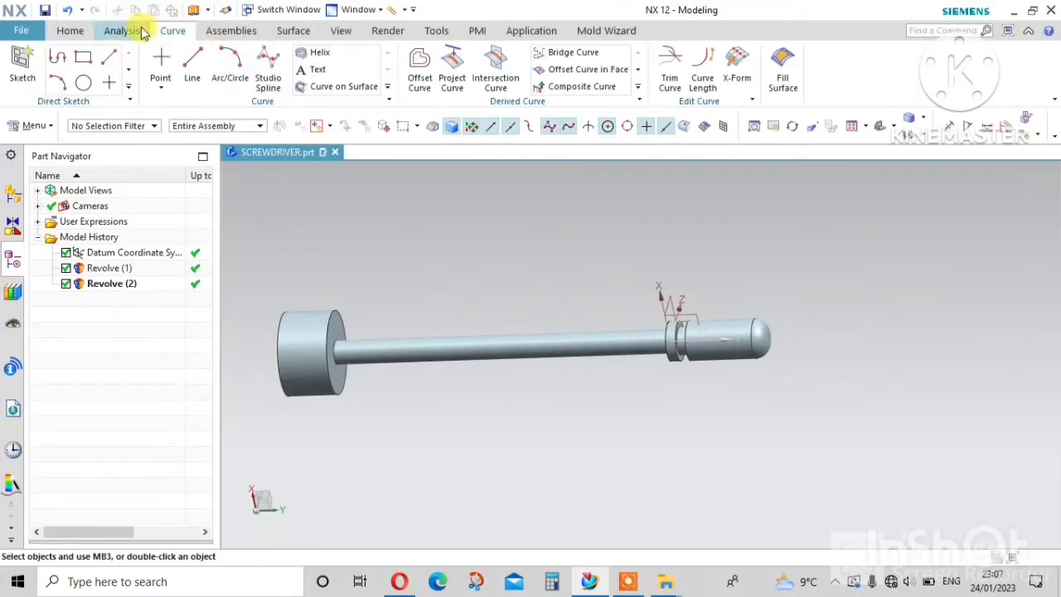
Add a 5 mm edge blend where the shaft meets the large end block.
left_click(70, 30)
left_click(352, 62)
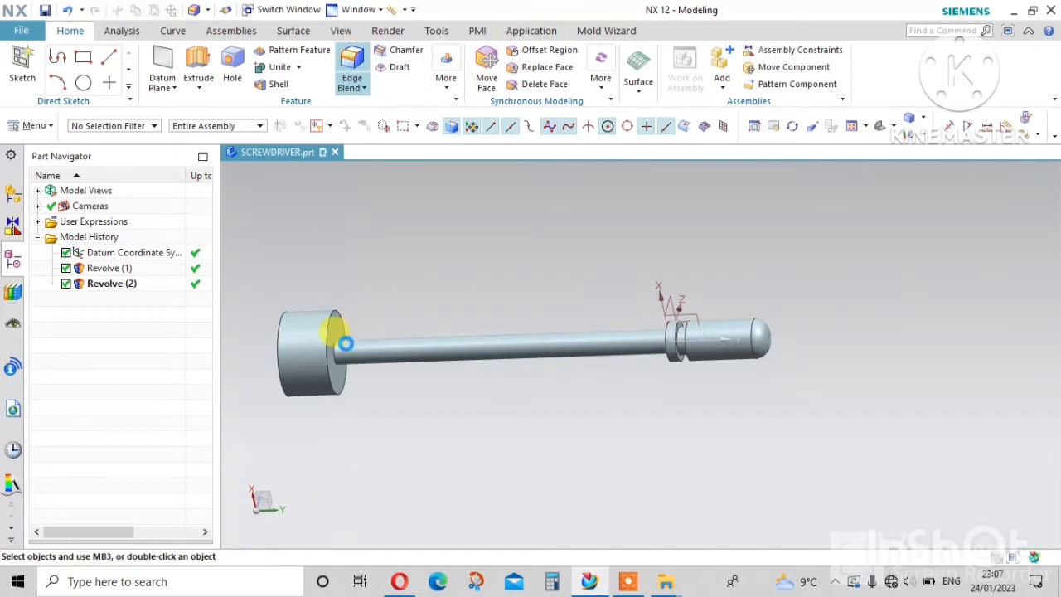
scroll(334, 351, "up", 5)
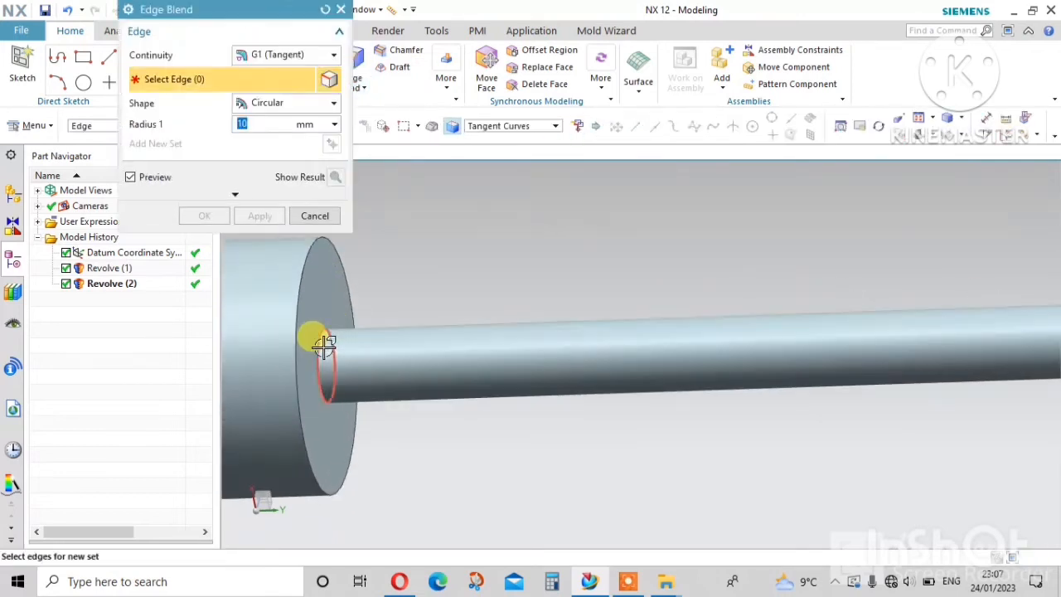
left_click(323, 337)
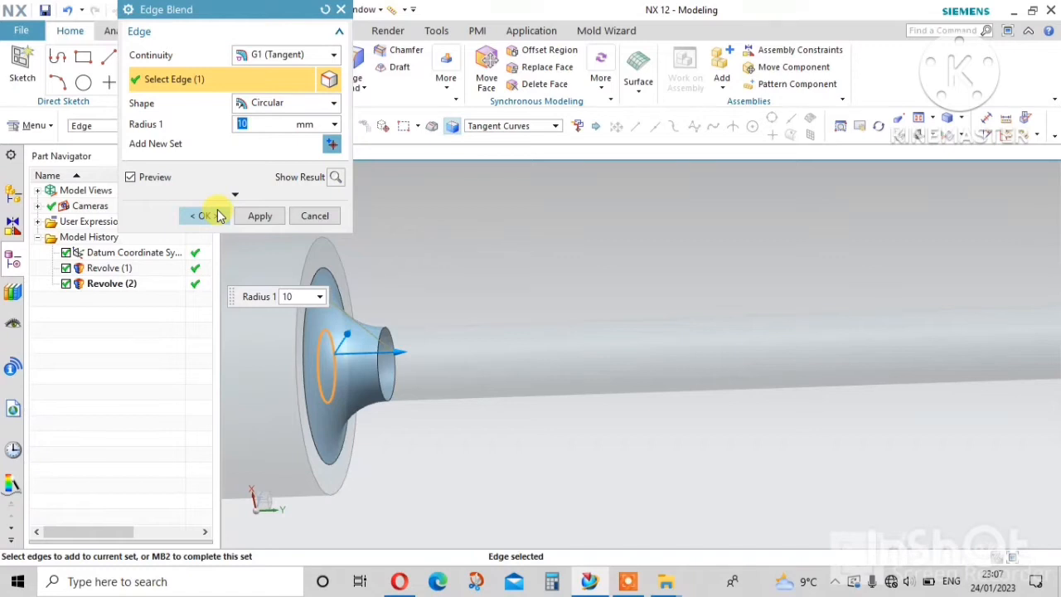
type("5")
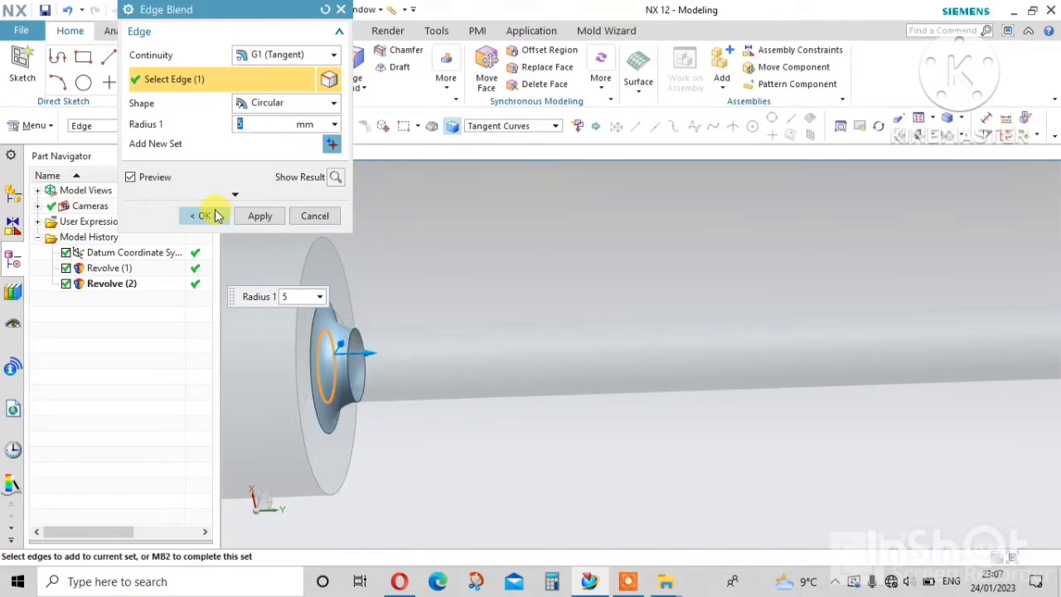
left_click(208, 215)
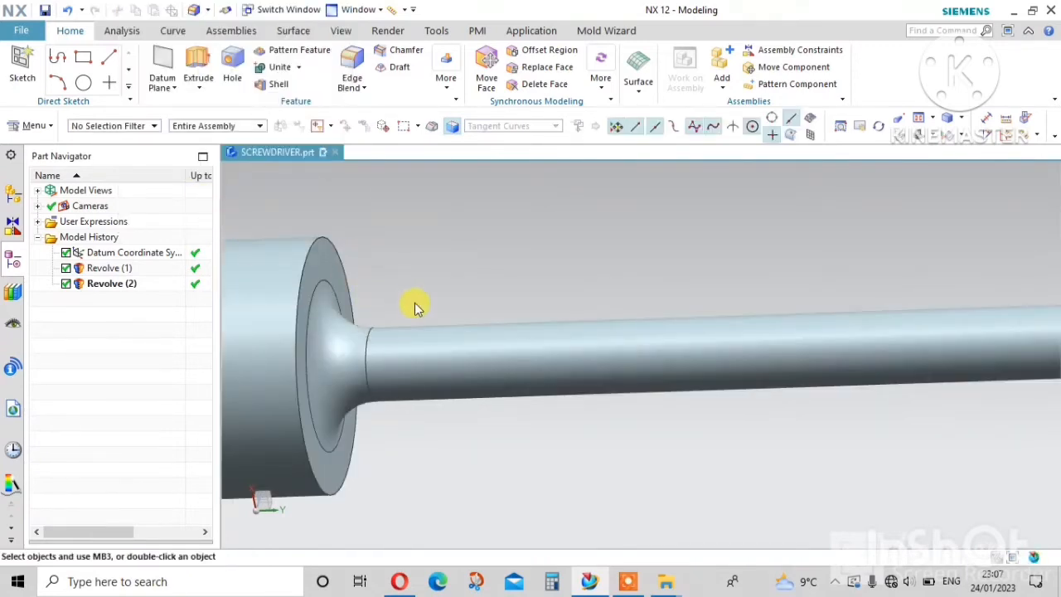
scroll(417, 301, "down", 3)
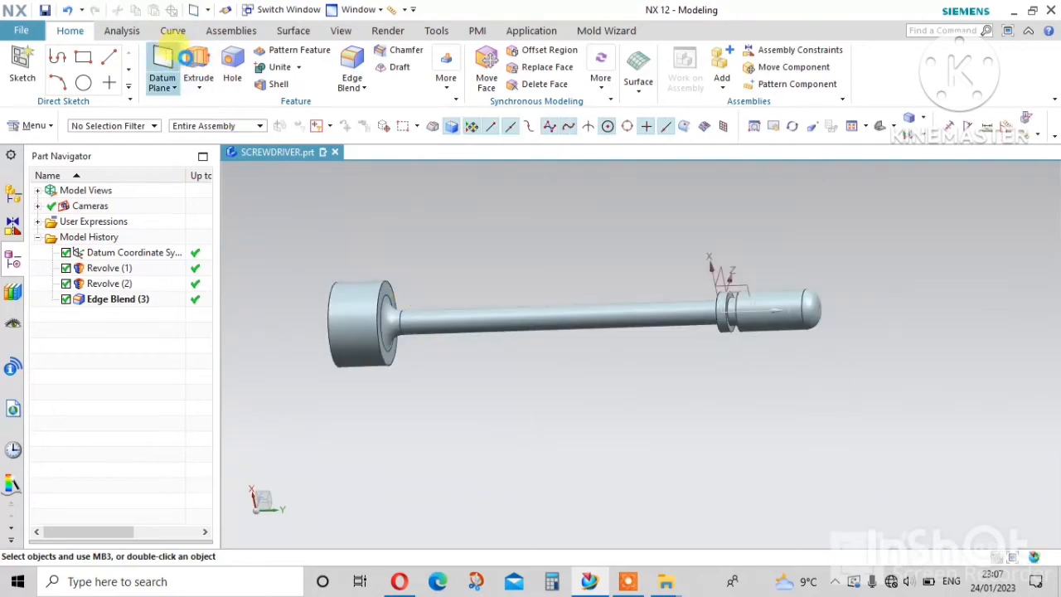
Start an Extrude sketch on the XY plane and draw a slanted line about 62 mm long at 107° across the end block.
left_click(170, 52)
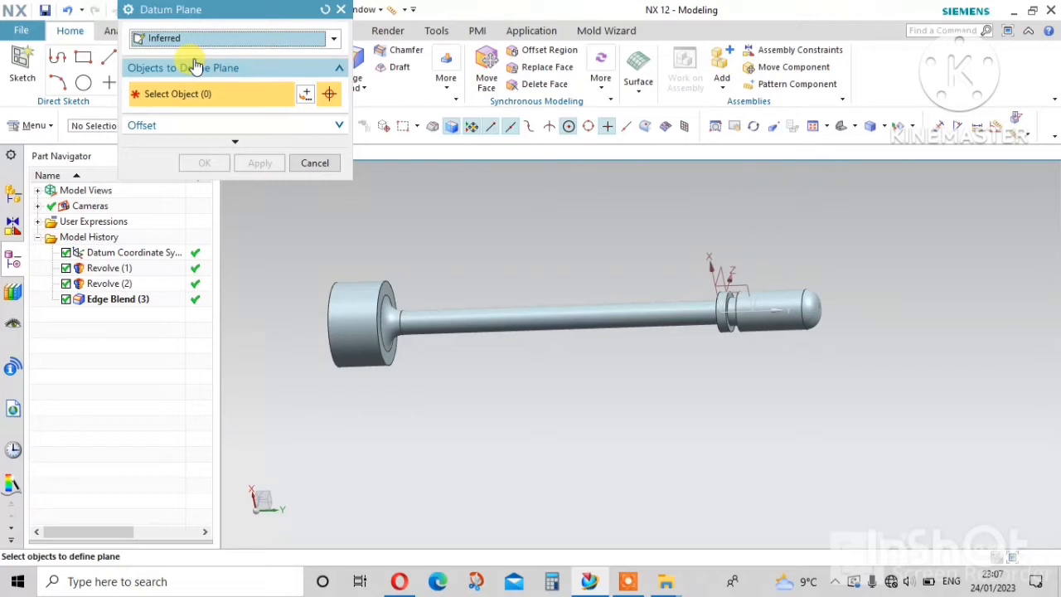
left_click(315, 162)
left_click(198, 58)
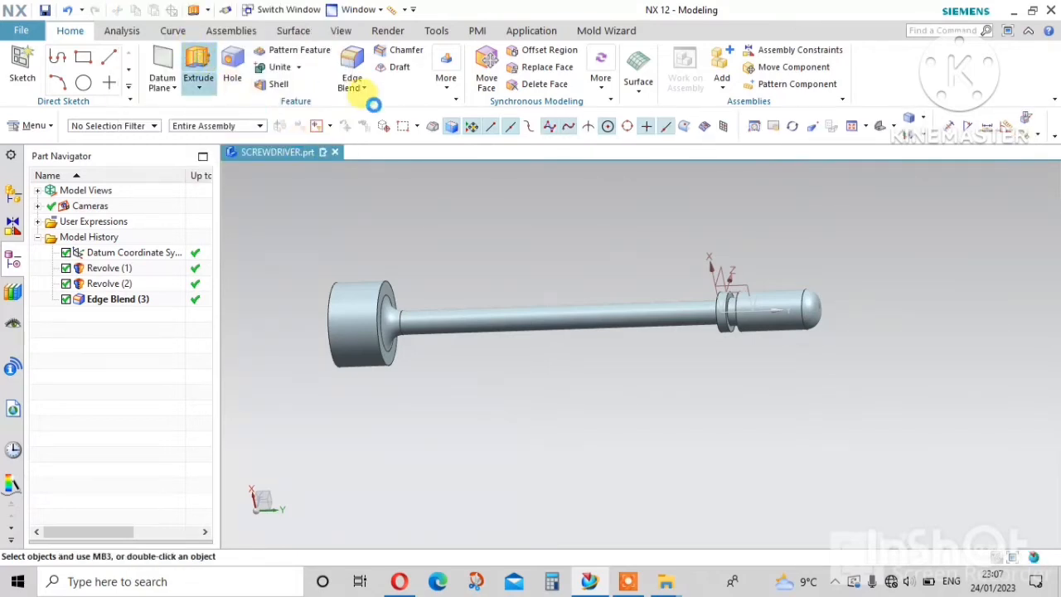
key("Escape")
left_click(750, 281)
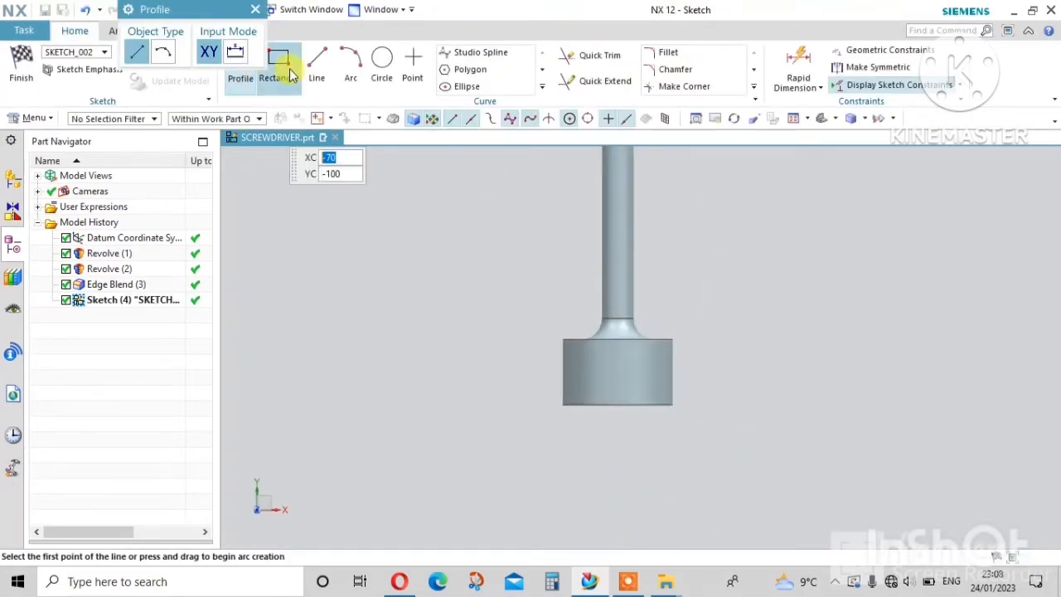
left_click(316, 58)
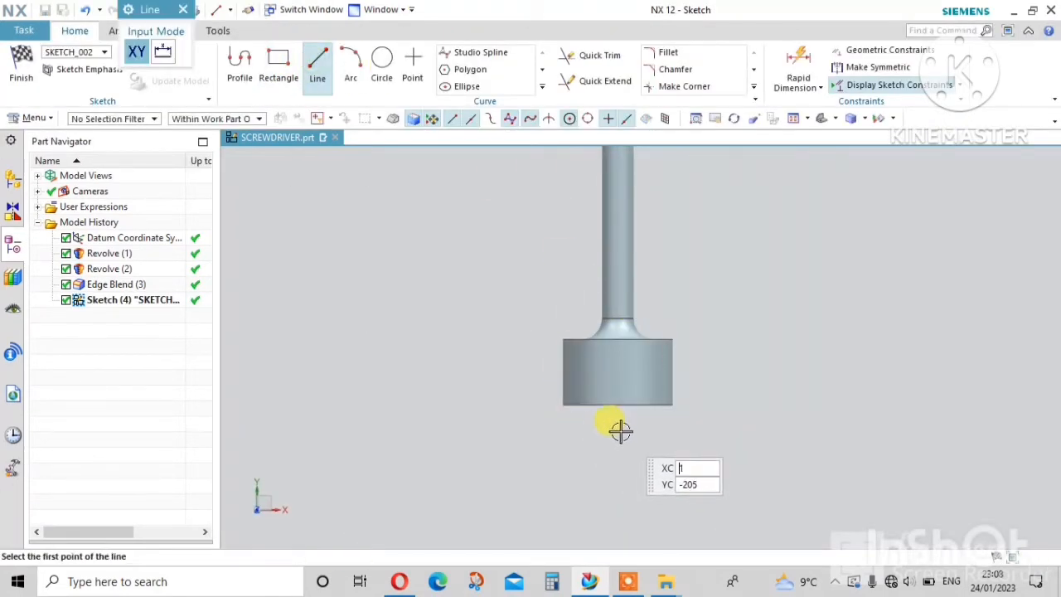
left_click(617, 428)
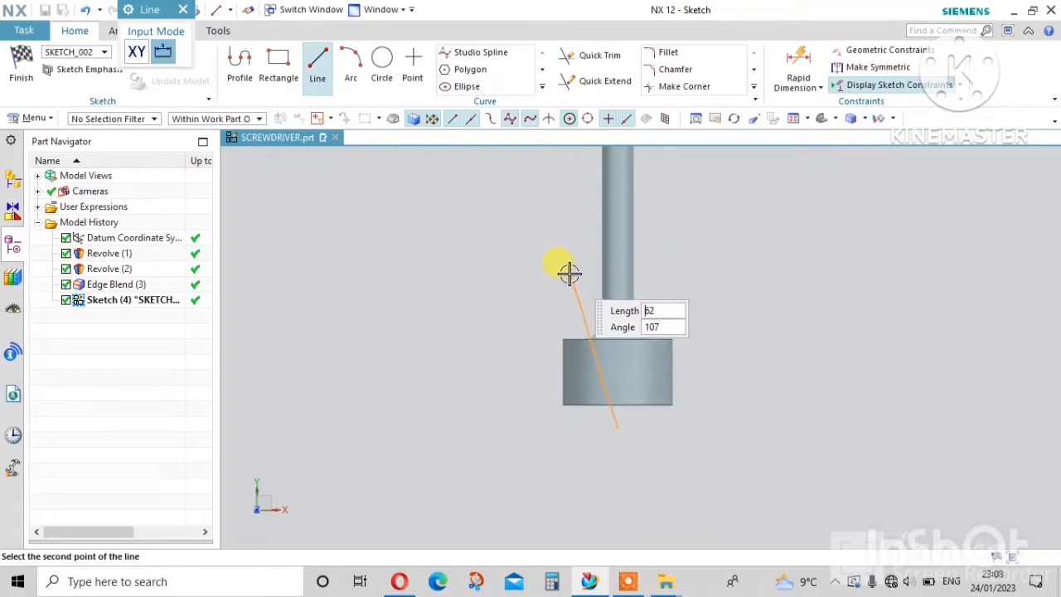
left_click(569, 273)
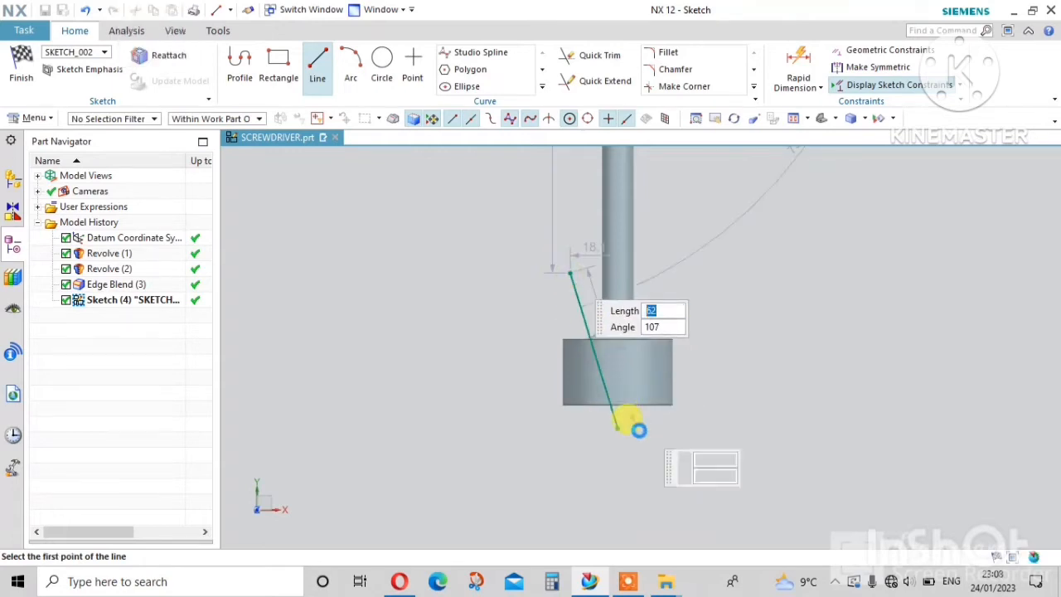
Complete the four-sided cut outline beside the end block with perpendicular lines about 22 mm and 68.2 mm long and a closing line.
left_click(570, 273)
left_click(515, 295)
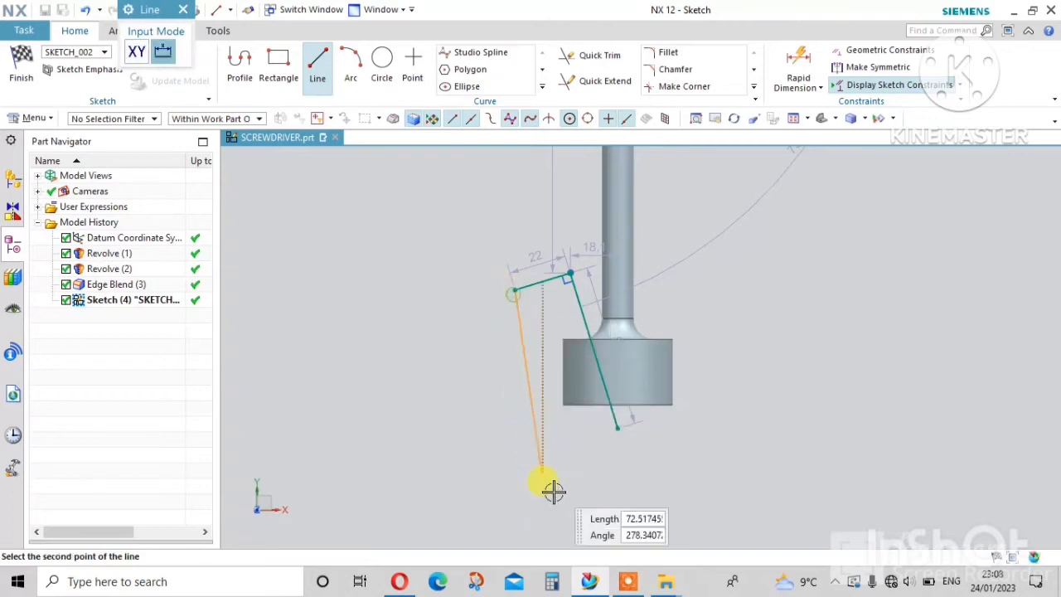
left_click(560, 456)
left_click(561, 458)
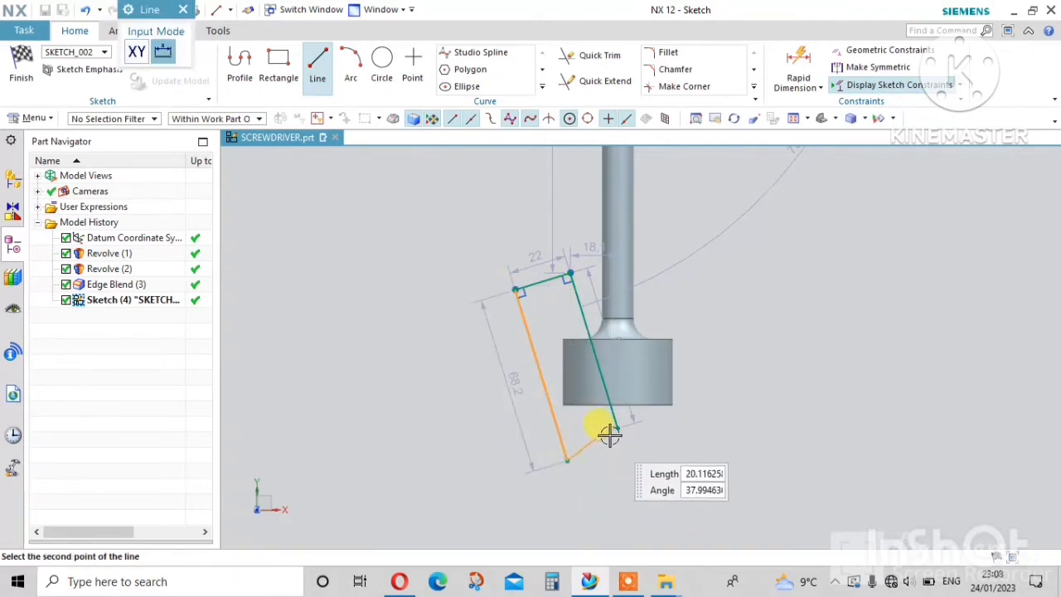
left_click(615, 429)
key("Escape")
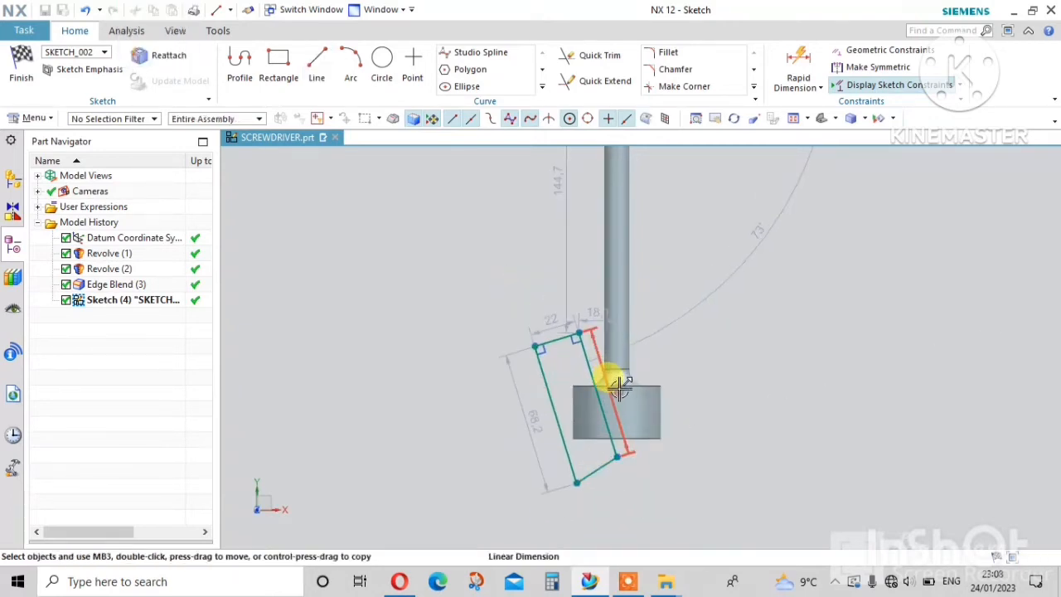
scroll(620, 386, "down", 3)
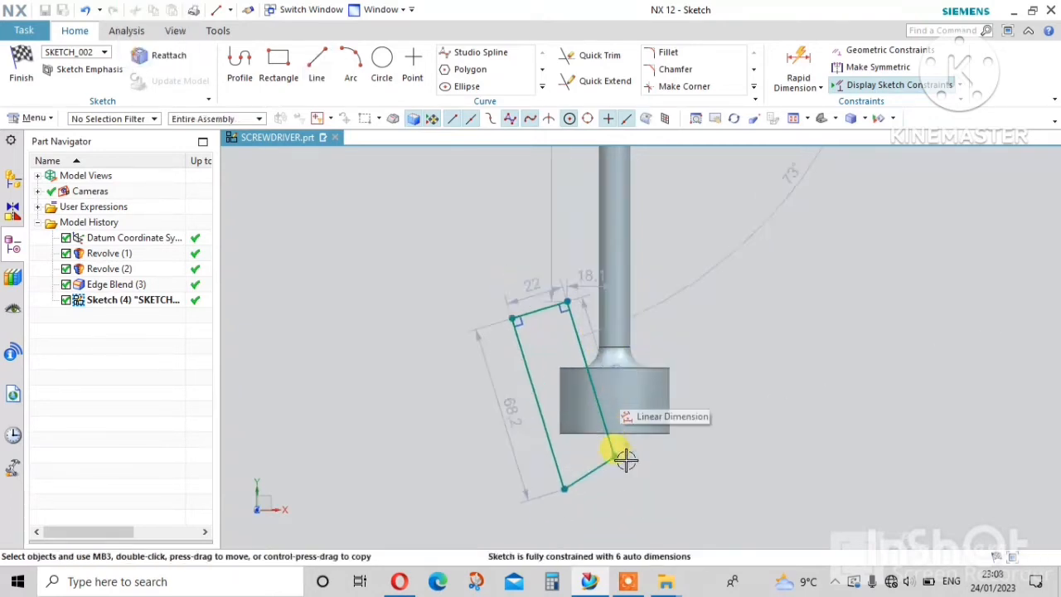
Draw a vertical line about 111 mm long from the sketch origin along the shaft axis toward the end block.
left_click(317, 66)
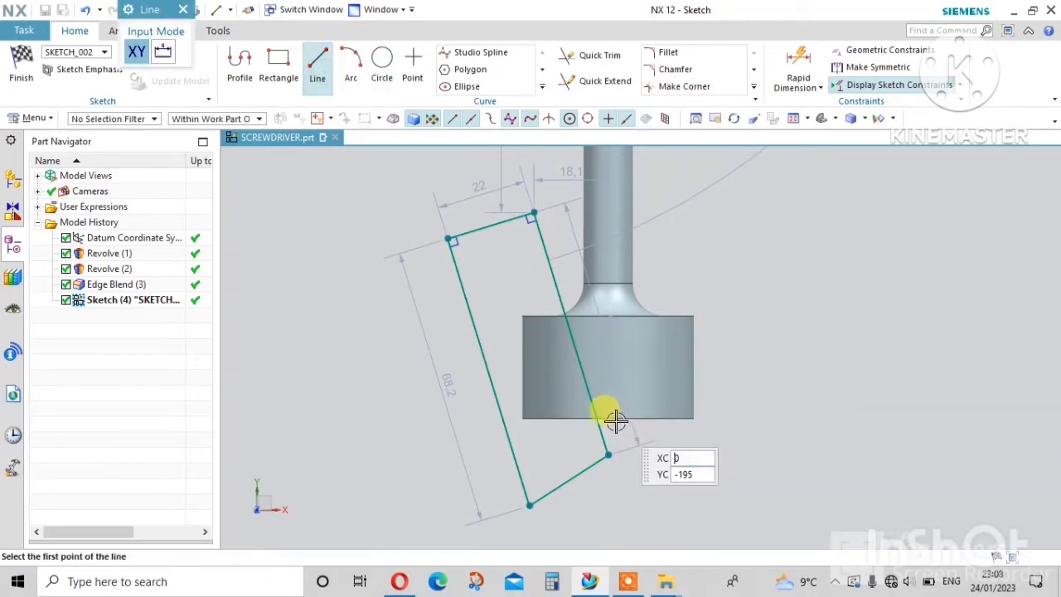
scroll(610, 423, "up", 3)
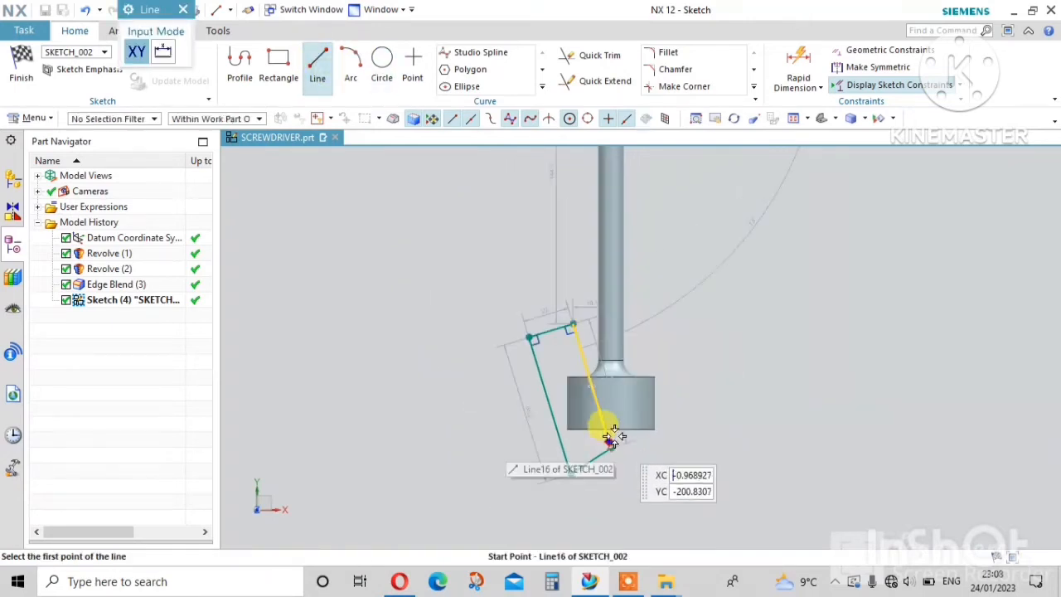
scroll(610, 213, "down", 1)
left_click(616, 221)
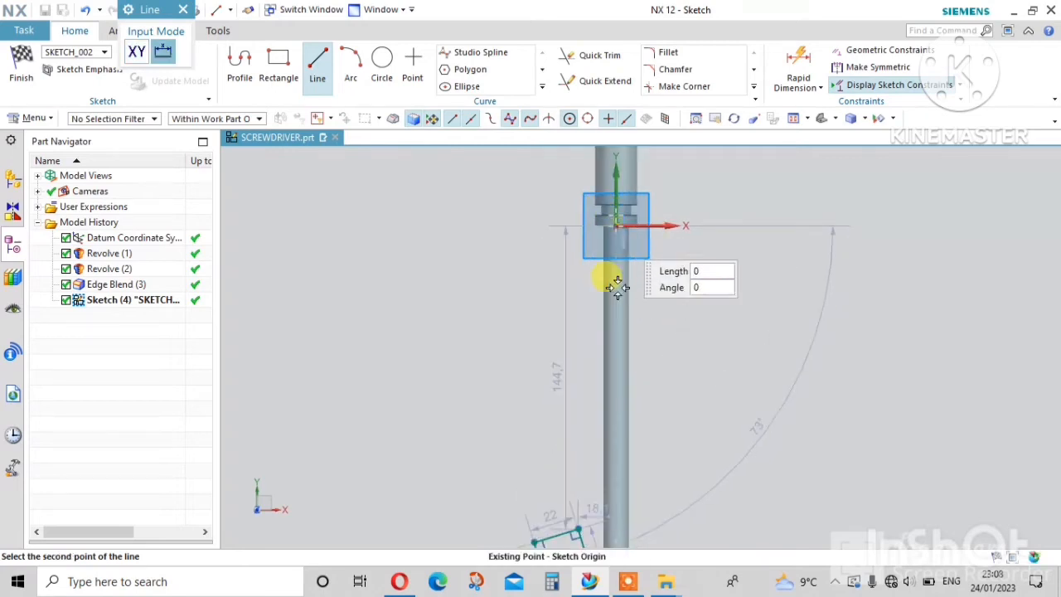
scroll(613, 254, "up", 4)
scroll(618, 357, "down", 3)
key("Escape")
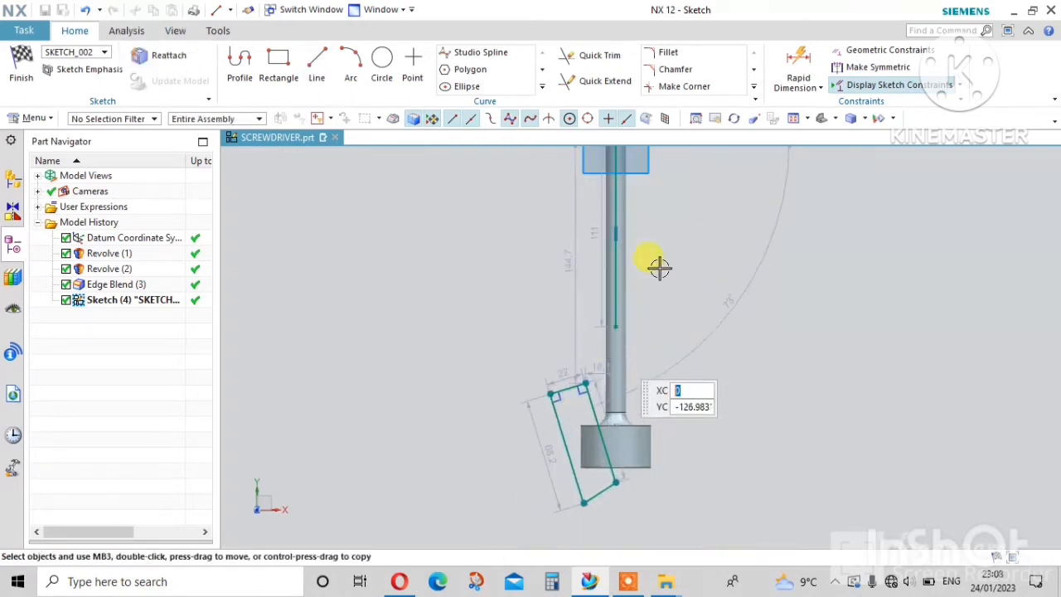
Add a 15° angular dimension between the outline's slanted inner line and the vertical axis line.
left_click(801, 83)
left_click(805, 88)
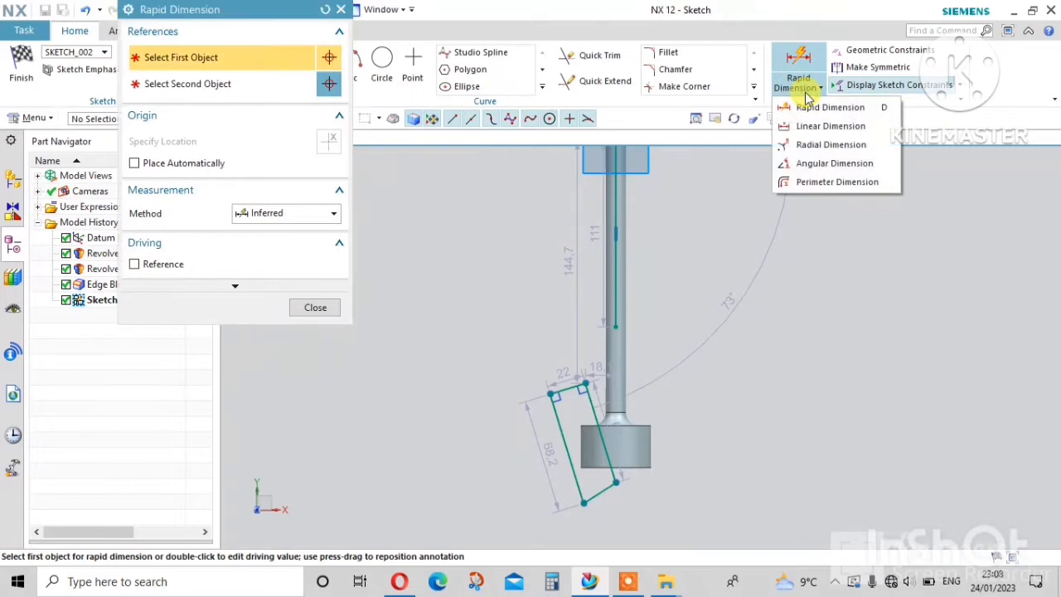
left_click(802, 165)
scroll(595, 406, "down", 1)
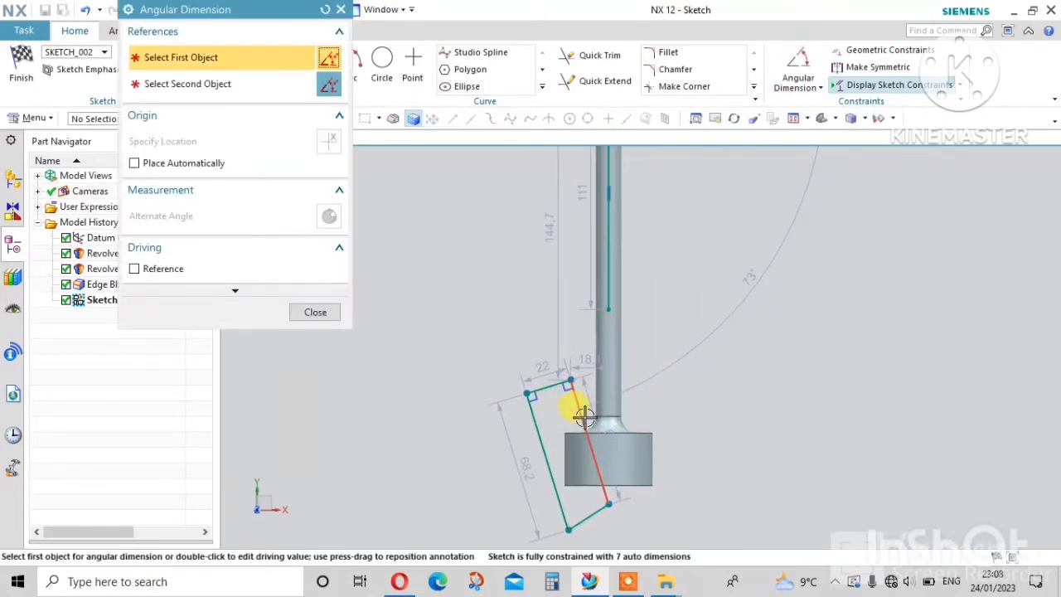
left_click(584, 416)
left_click(595, 277)
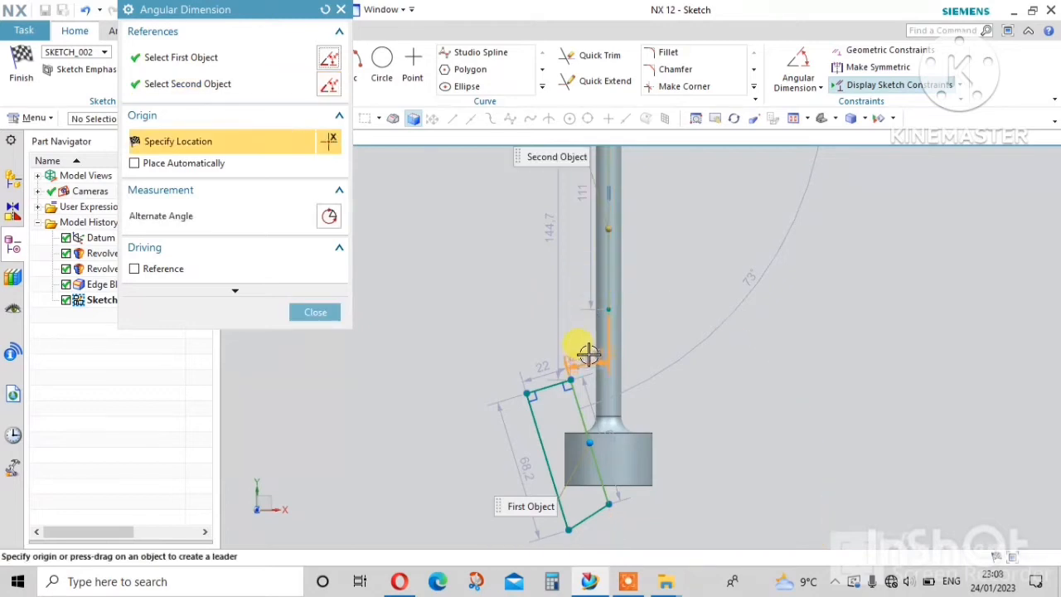
left_click(766, 316)
type("15")
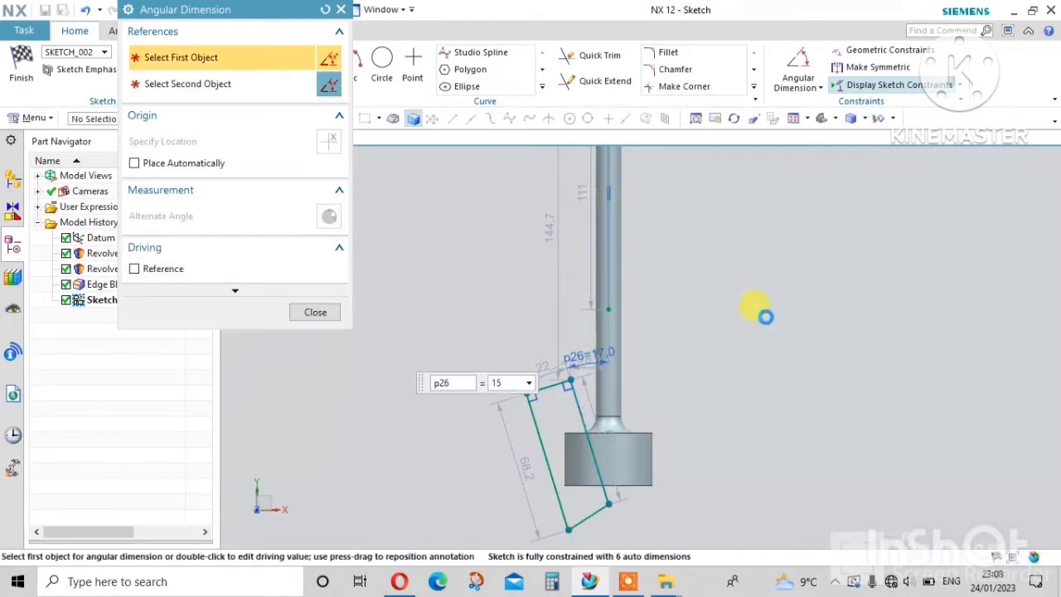
key("Return")
key("Escape")
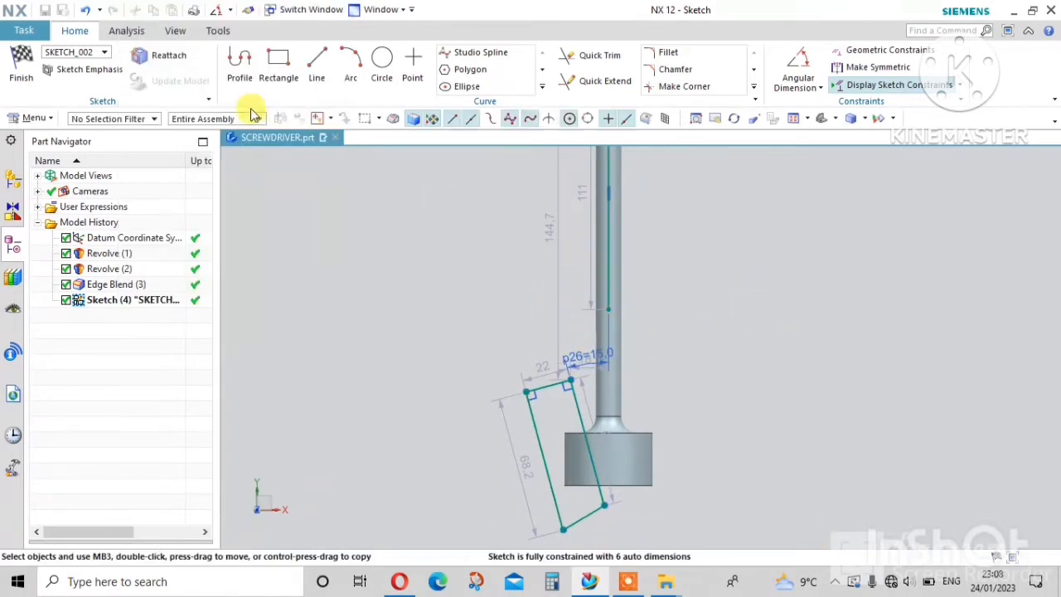
Mirror the four outline curves about the vertical axis line and finish the sketch.
left_click(542, 86)
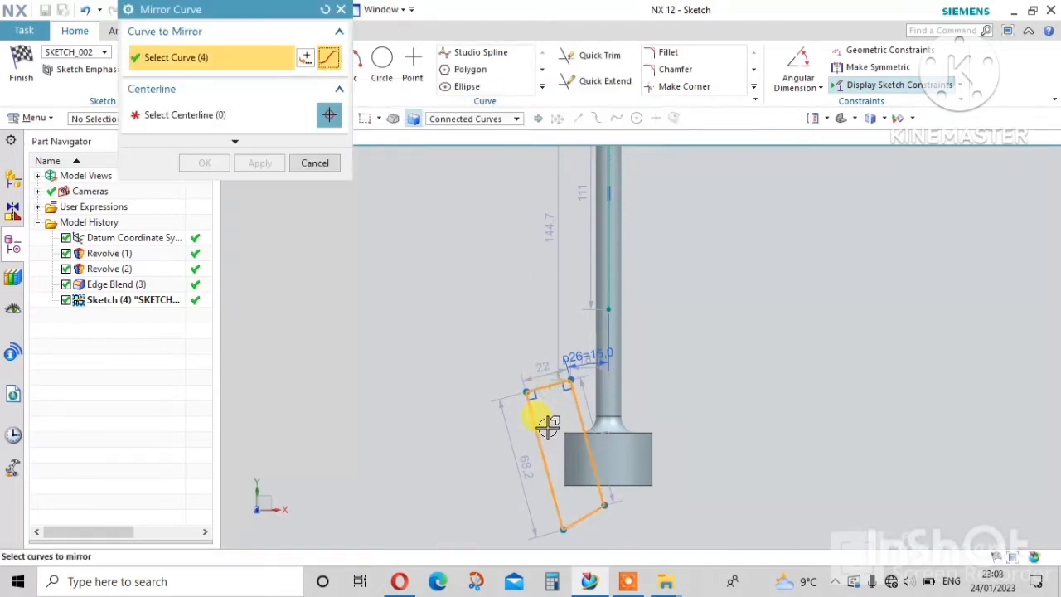
left_click(225, 115)
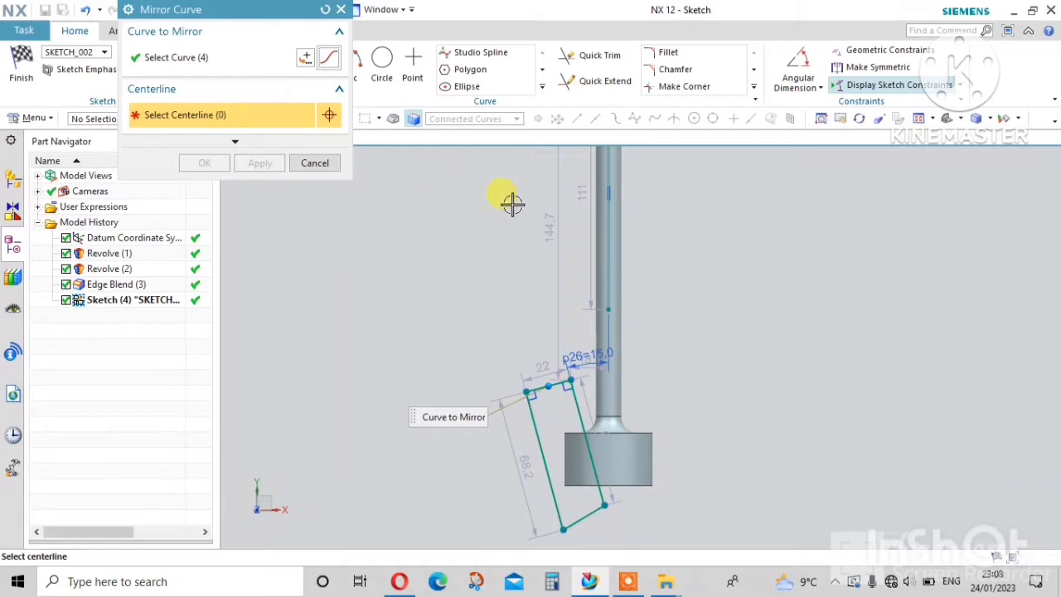
left_click(653, 269)
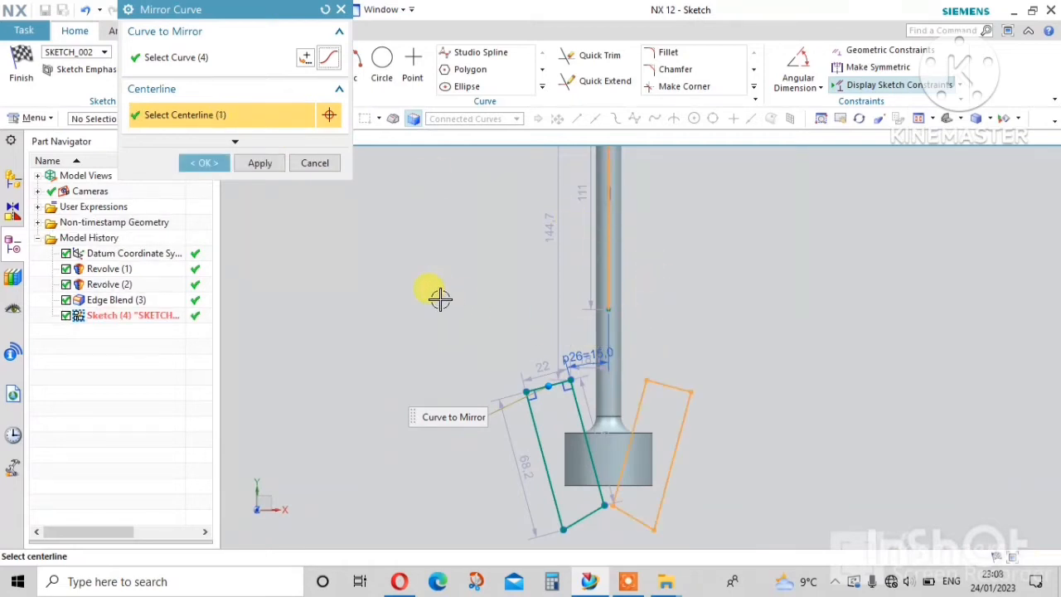
left_click(20, 66)
Subtract both outlines from the screwdriver body with an Extrude running from 63 mm to about -28.5 mm.
left_click(387, 316)
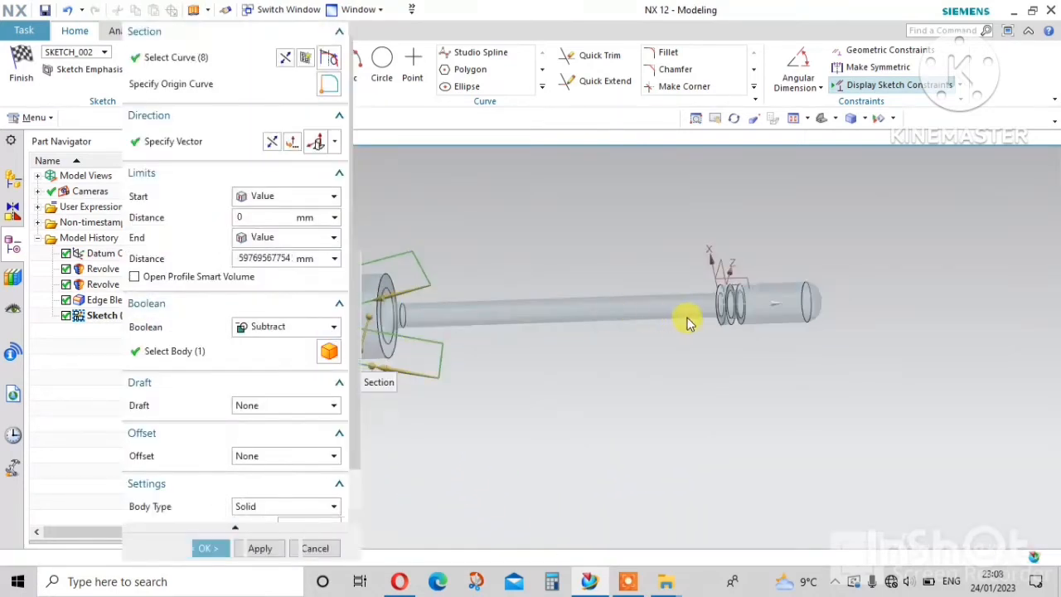
middle_click_drag(580, 279, 502, 358)
left_click_drag(490, 350, 414, 218)
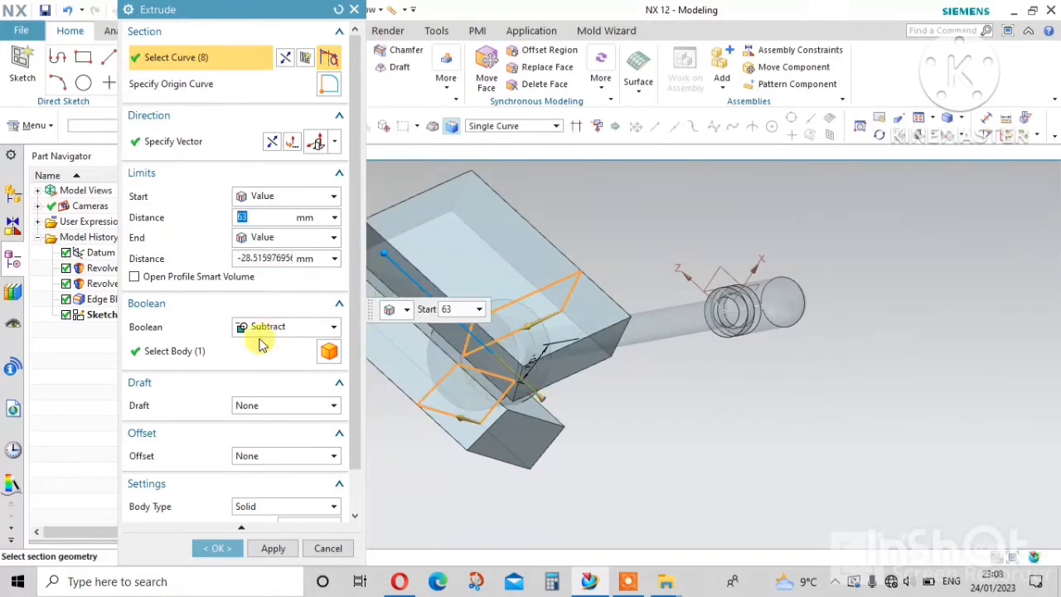
left_click(199, 351)
left_click(214, 549)
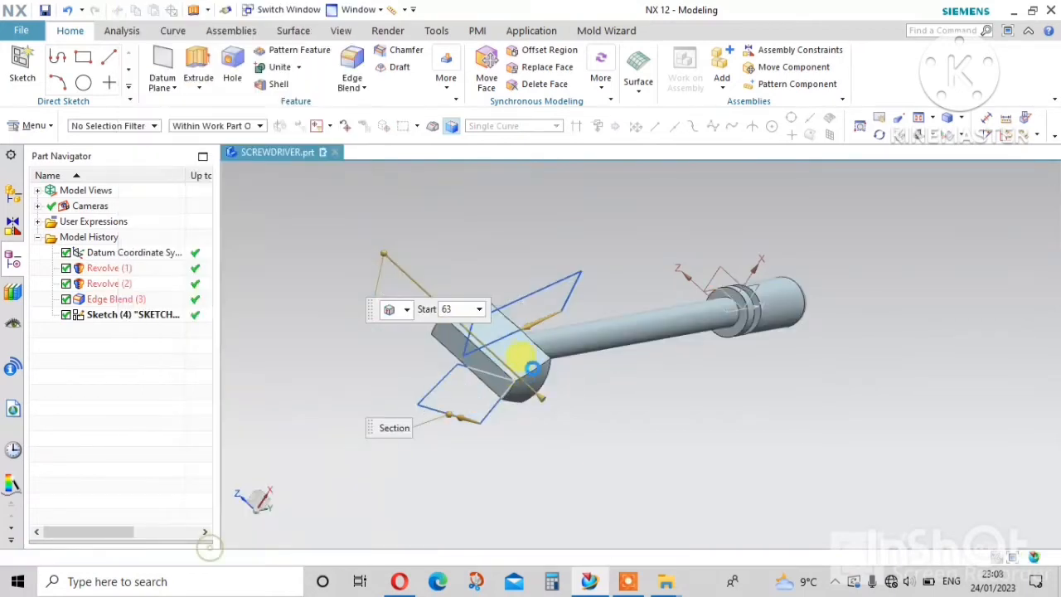
Start another Extrude sketch on the YZ plane and draw a slanted line across the upper half of the flattened tip.
middle_click_drag(544, 337, 476, 245)
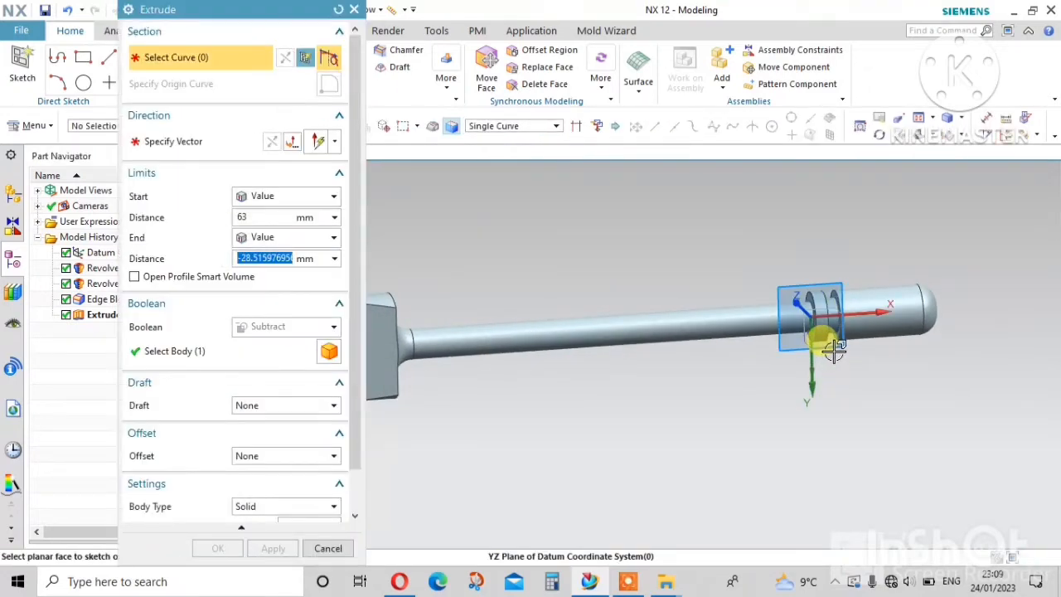
left_click(833, 350)
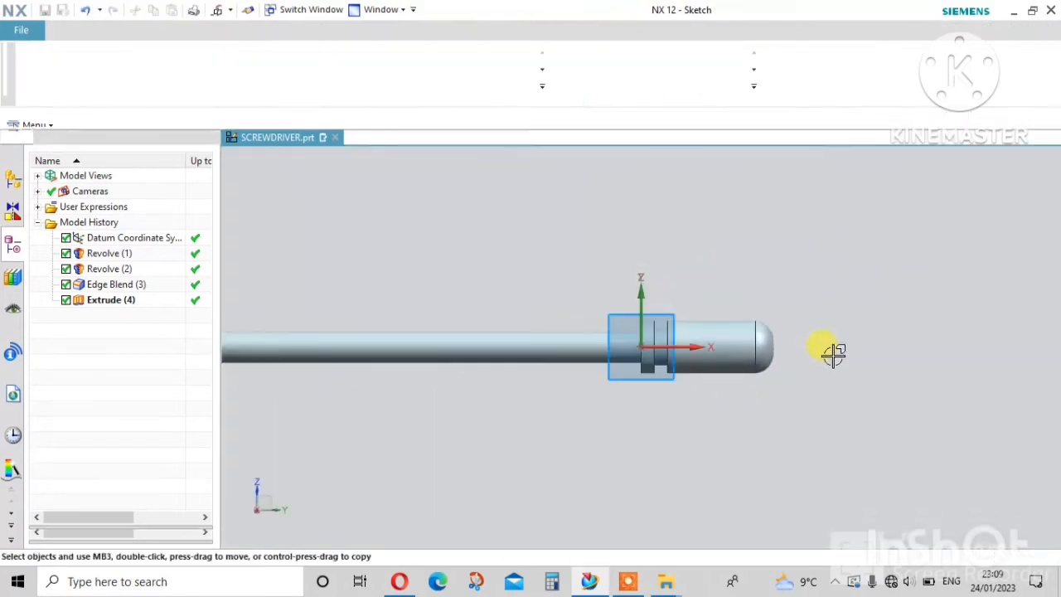
scroll(621, 323, "up", 4)
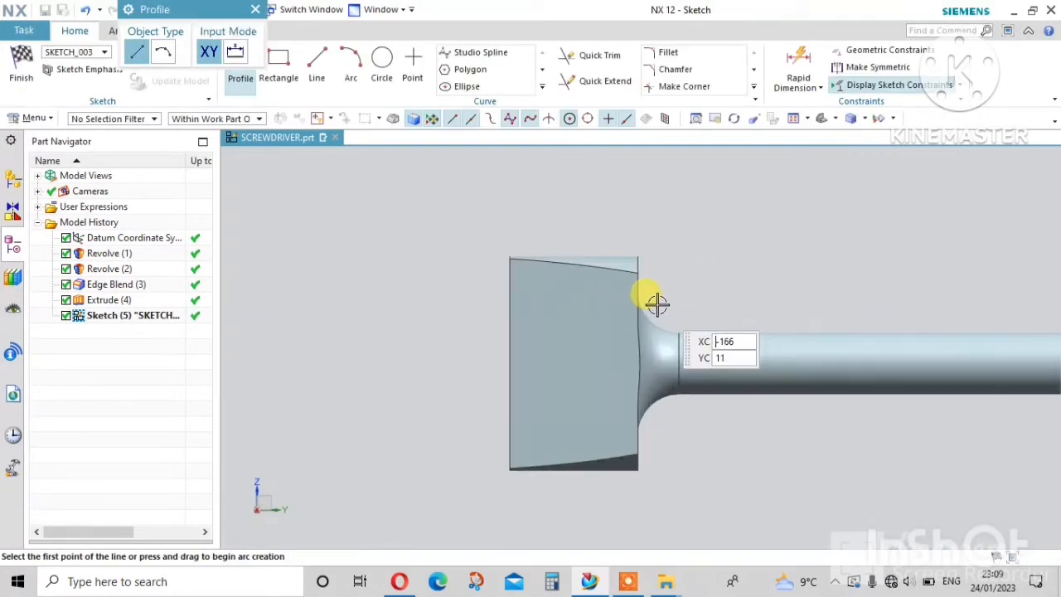
left_click(257, 11)
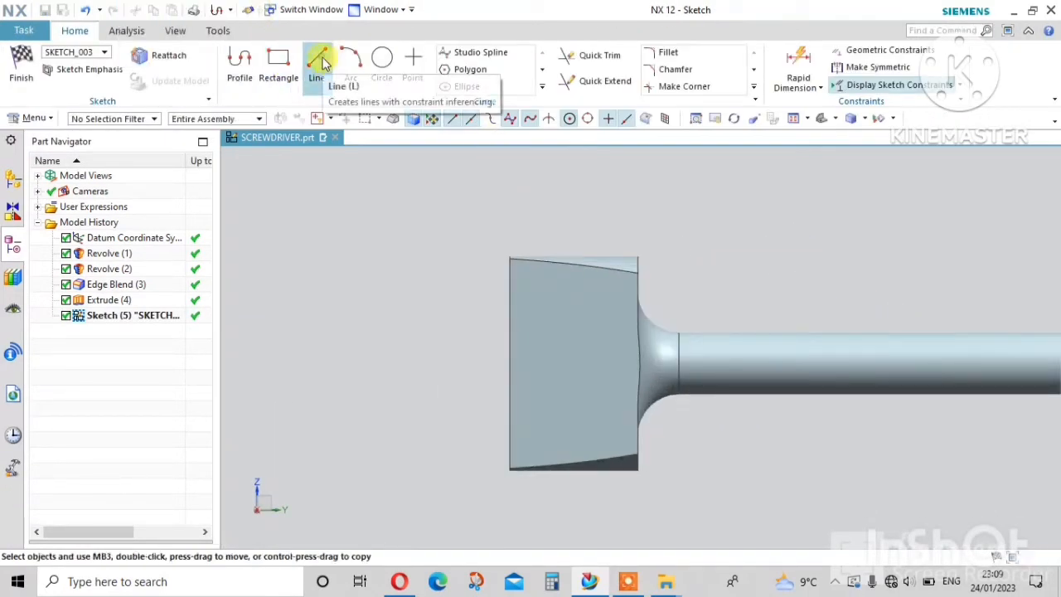
left_click(318, 62)
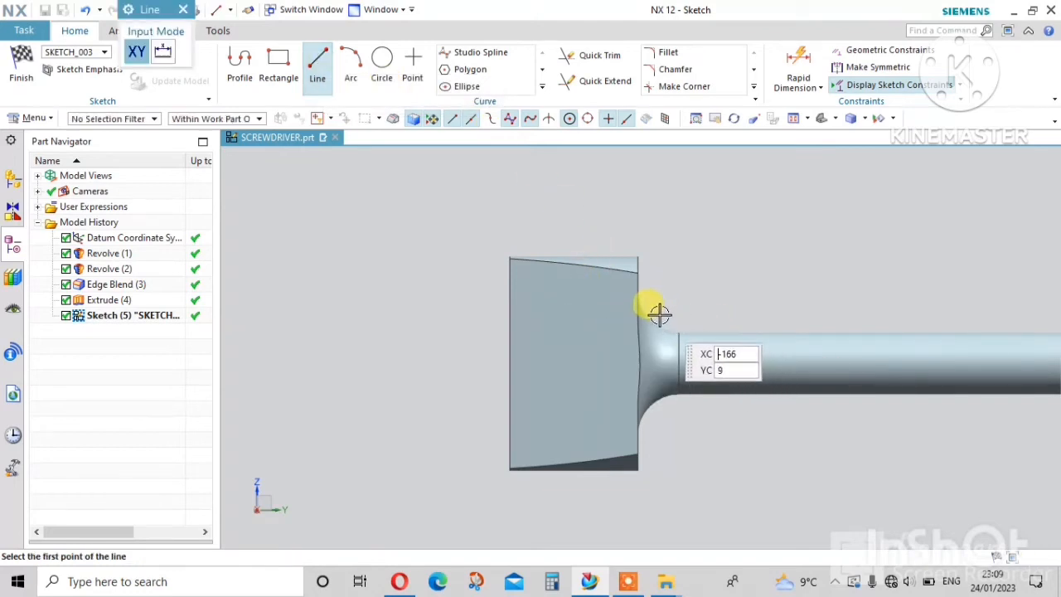
left_click(497, 354)
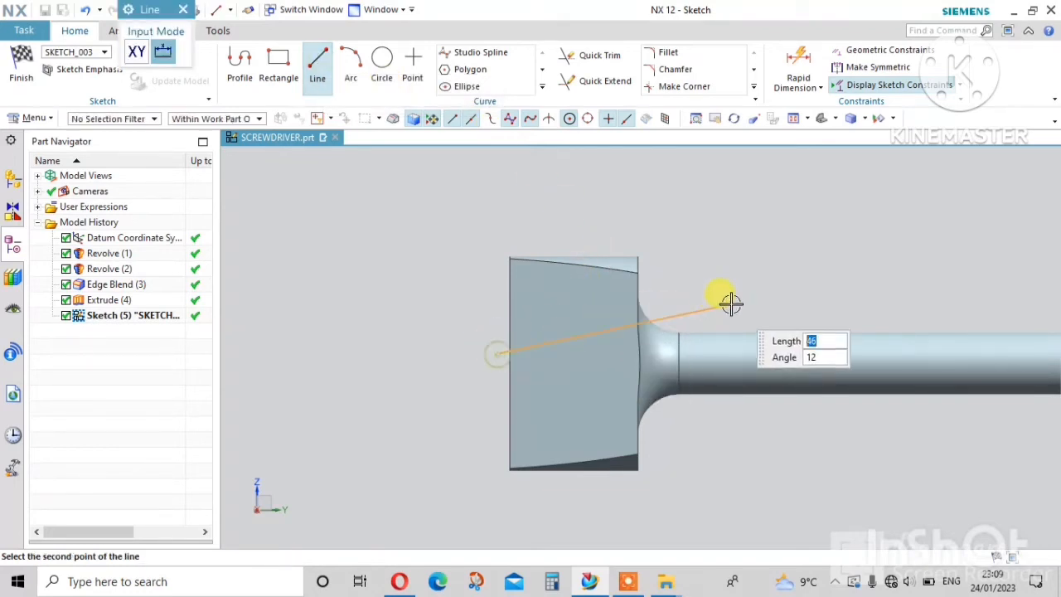
left_click(676, 312)
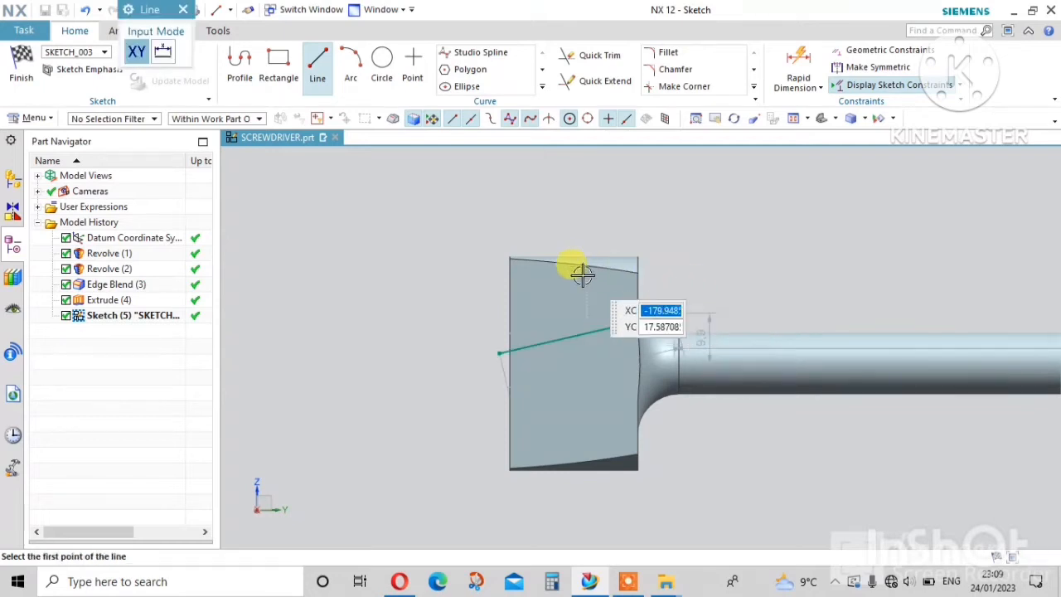
Complete the four-sided outline above the tip with a vertical line about 24 mm, a slanted line about 44 mm, and a closing line.
scroll(580, 277, "down", 3)
scroll(632, 305, "up", 2)
left_click(628, 291)
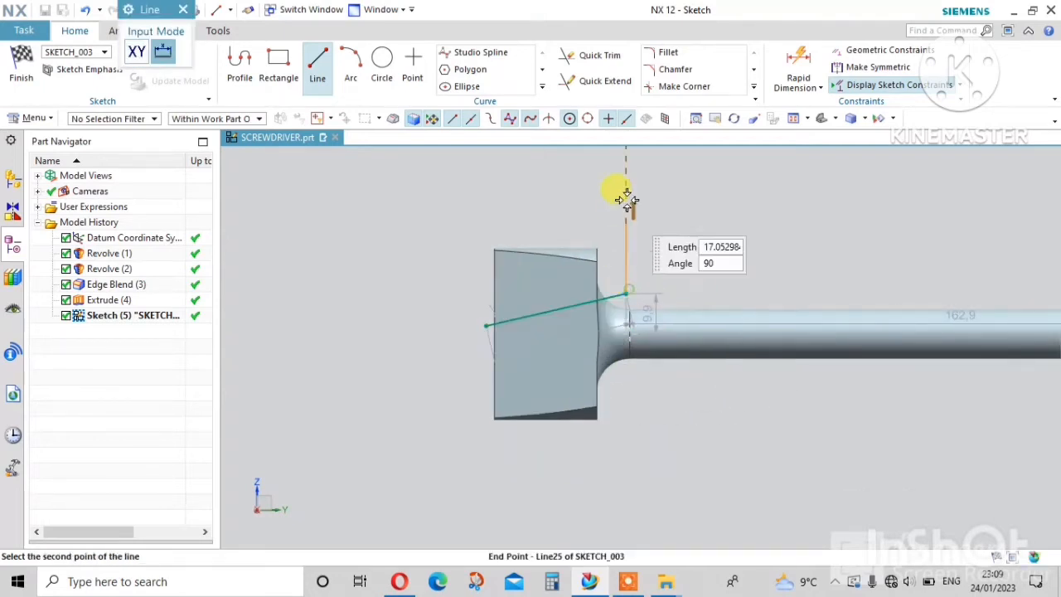
left_click(626, 197)
left_click(626, 196)
left_click(449, 222)
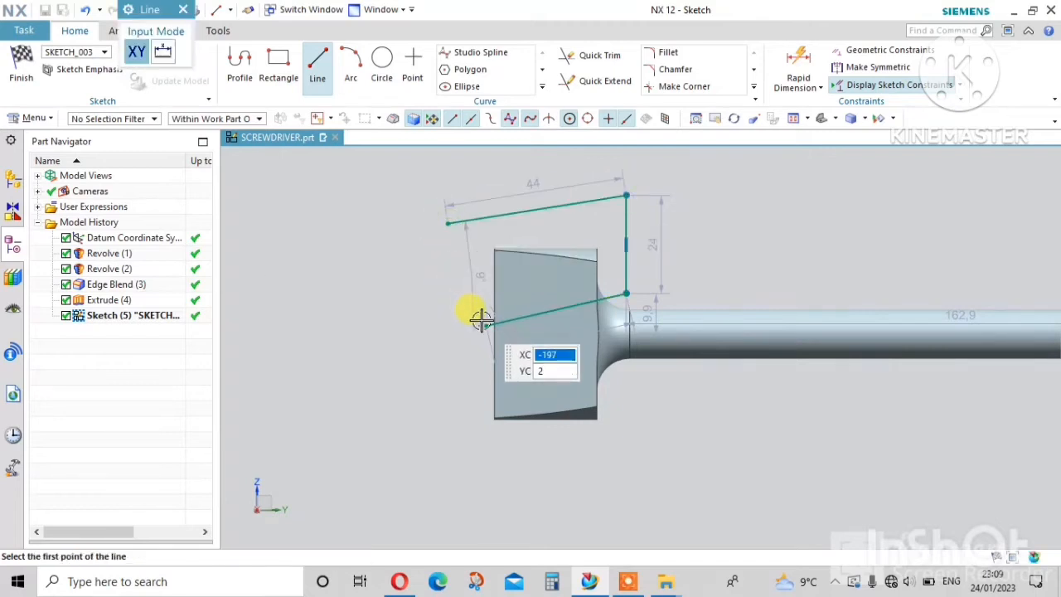
left_click(485, 325)
left_click(448, 222)
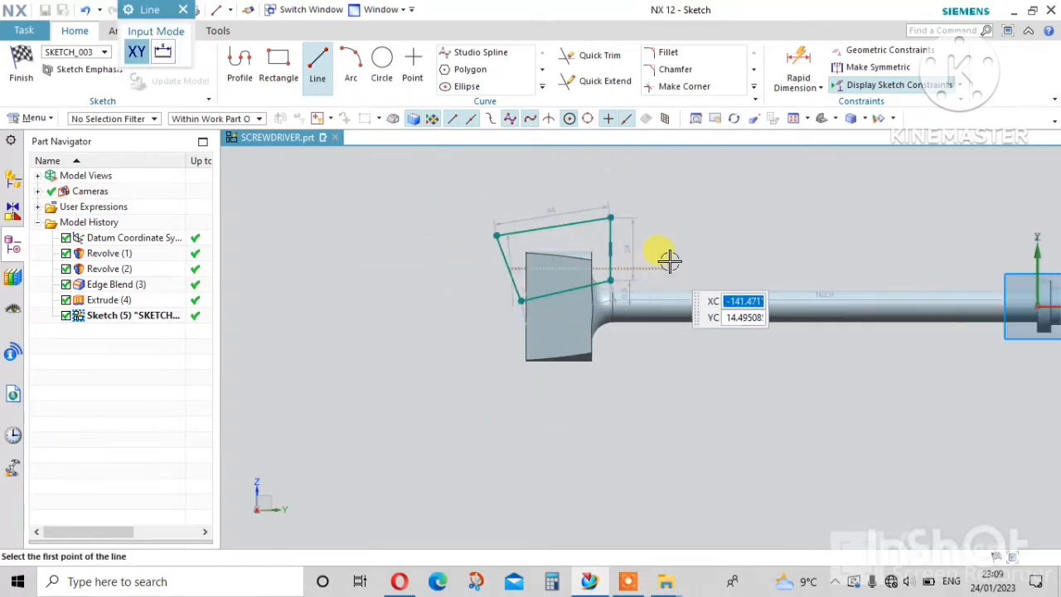
Draw a horizontal line about 243 mm long from the sketch origin along the shaft axis, extending past the tip.
scroll(580, 245, "down", 2)
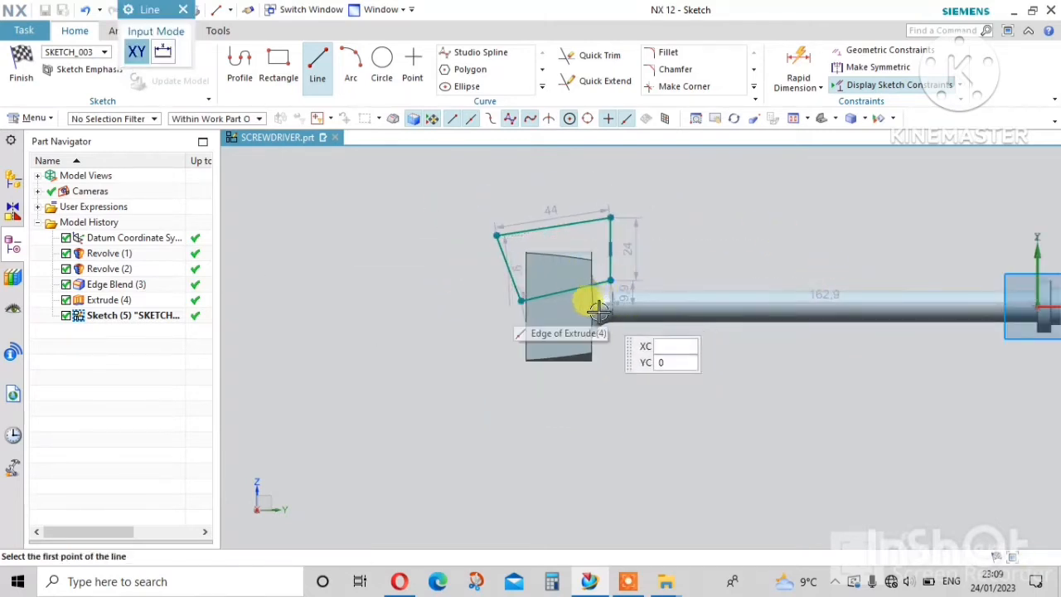
scroll(601, 306, "down", 3)
scroll(883, 306, "up", 3)
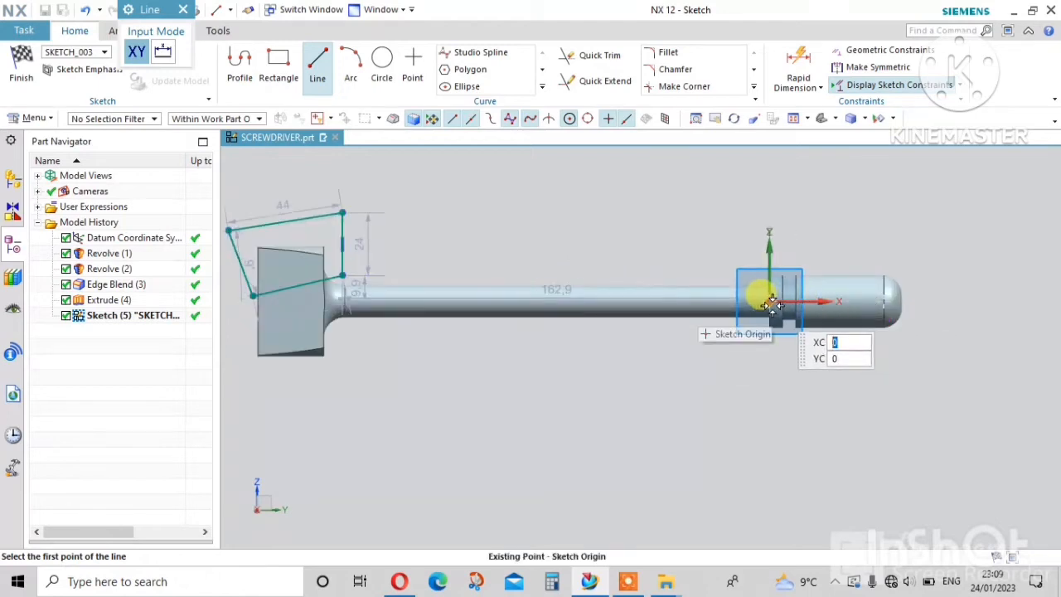
left_click(772, 303)
scroll(994, 303, "down", 3)
scroll(549, 307, "up", 3)
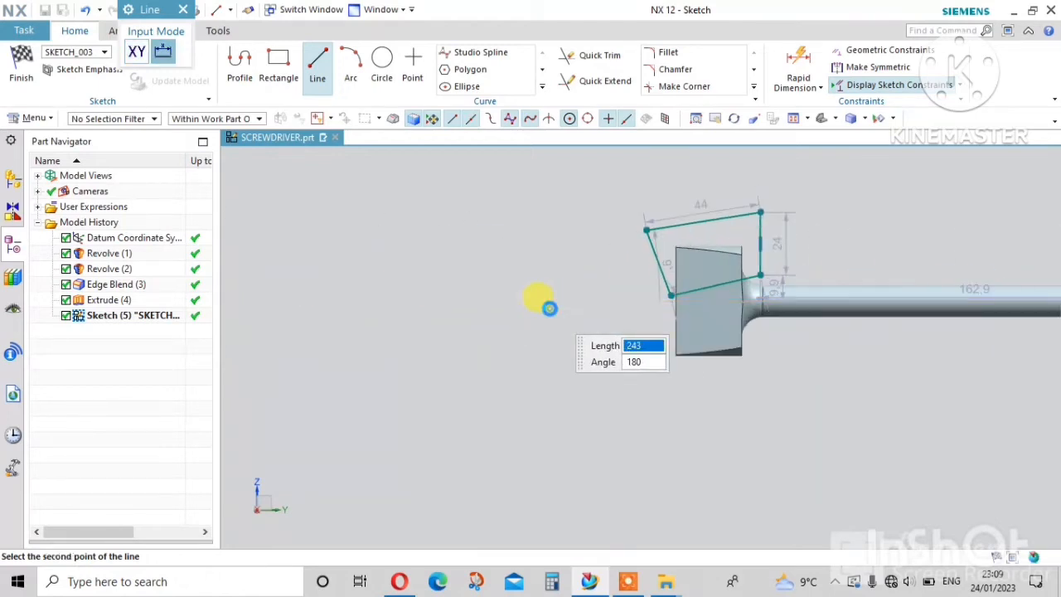
left_click(549, 308)
scroll(718, 296, "up", 2)
key("Escape")
Move the outline's lowest corner onto the tip's end edge and dimension the slanted lower line at 15° to the axis line.
scroll(580, 284, "up", 5)
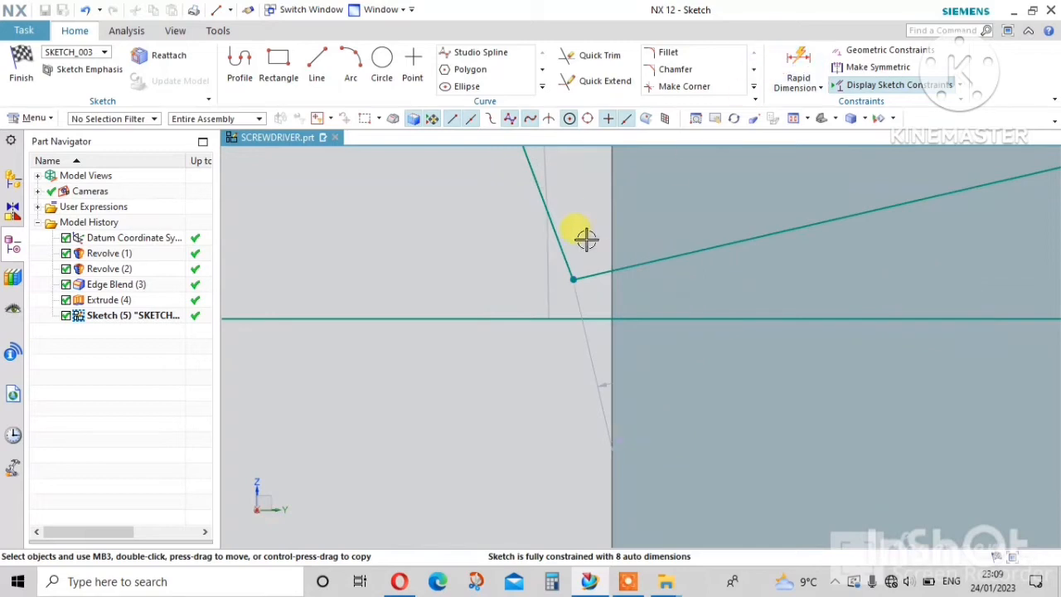
mouse_move(573, 278)
left_mouse_down()
mouse_move(609, 287)
mouse_move(578, 305)
left_mouse_up()
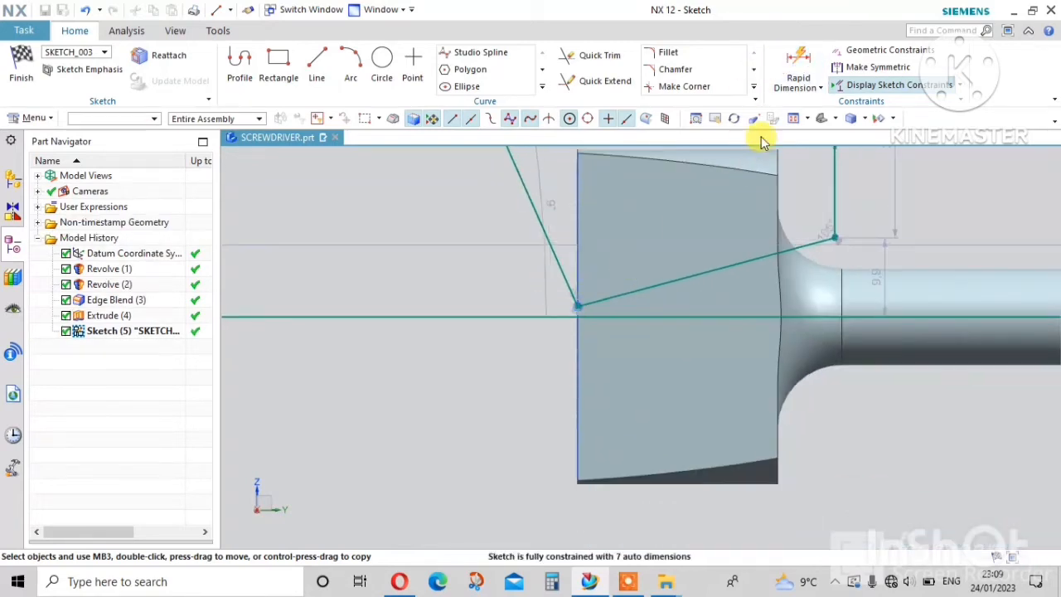
left_click(798, 82)
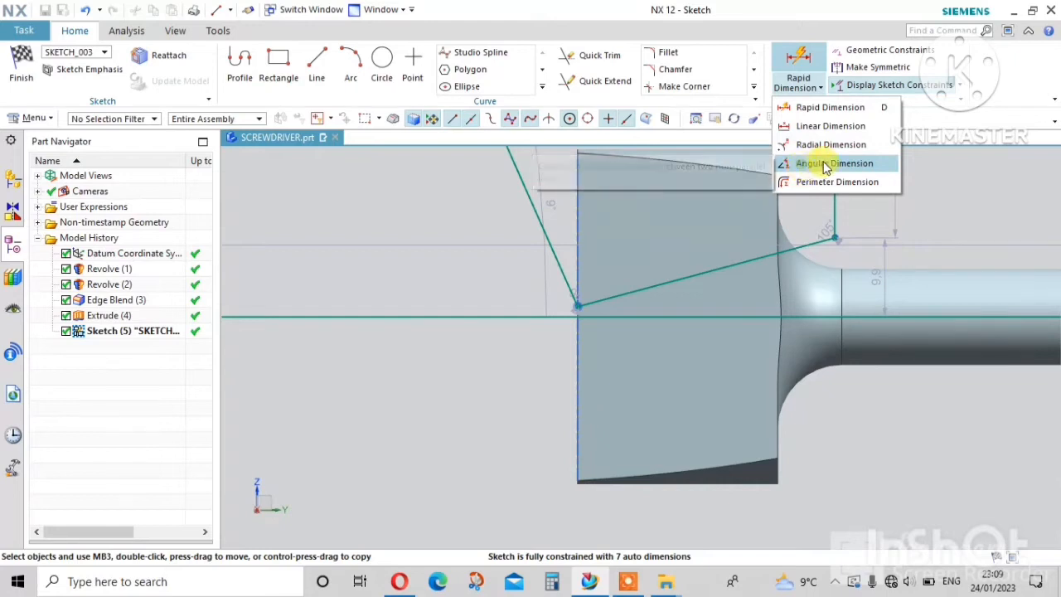
left_click(814, 162)
left_click(683, 278)
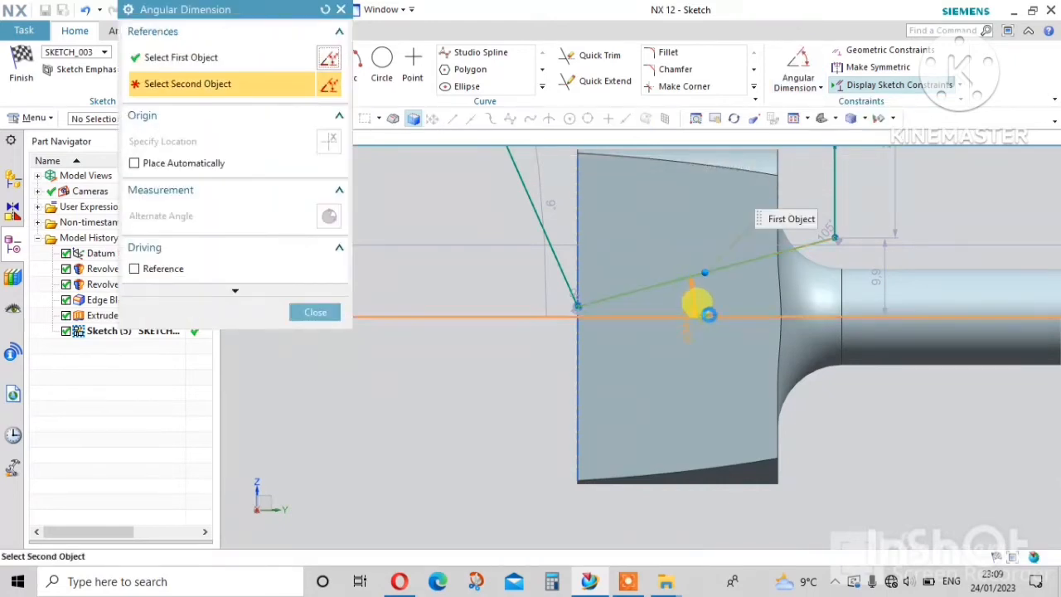
left_click(698, 315)
left_click(910, 226)
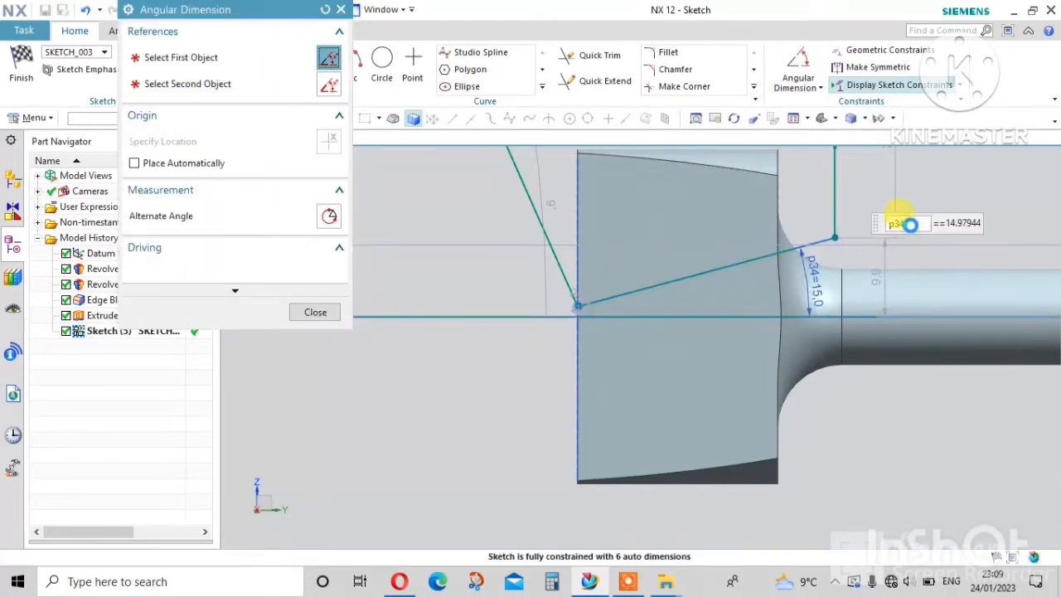
type("15")
key("Return")
scroll(539, 326, "down", 4)
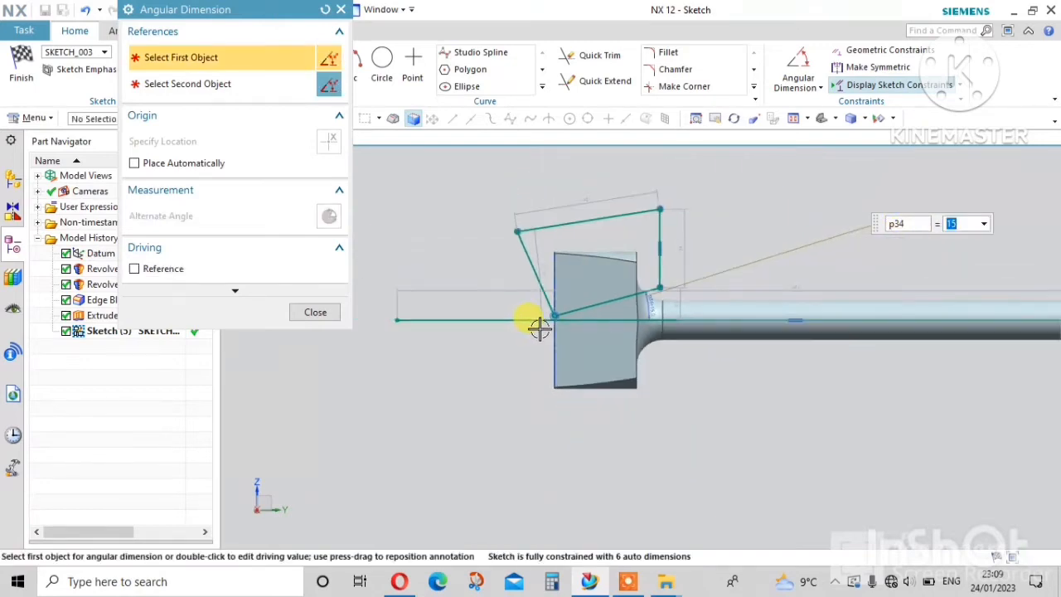
key("Escape")
Mirror the four outline curves about the horizontal axis line.
scroll(629, 260, "up", 2)
scroll(505, 316, "up", 1)
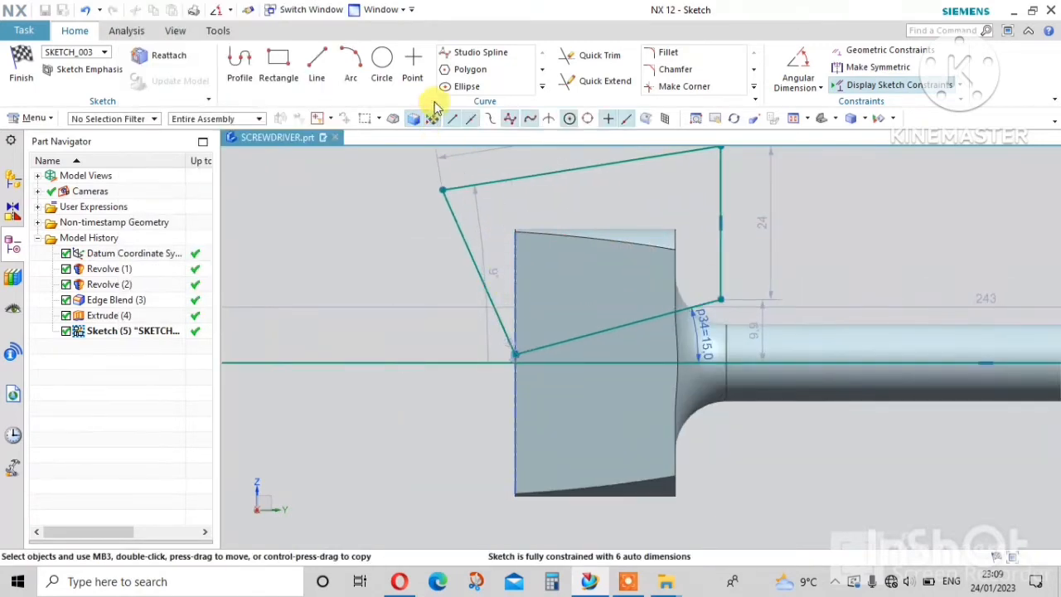
left_click(543, 90)
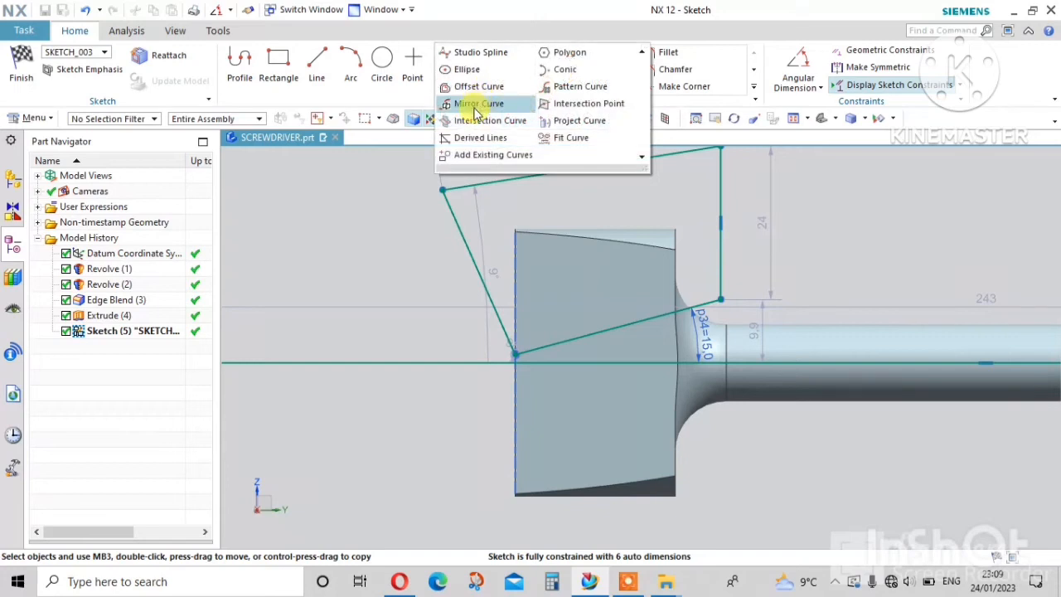
left_click(471, 105)
left_click(722, 238)
left_click(199, 116)
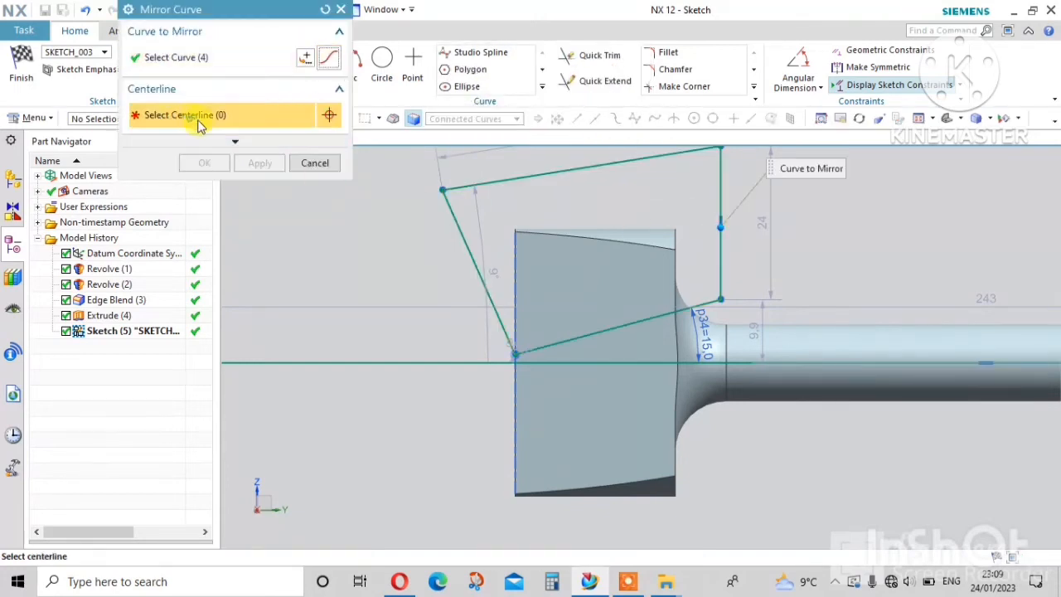
left_click(383, 366)
scroll(410, 331, "down", 2)
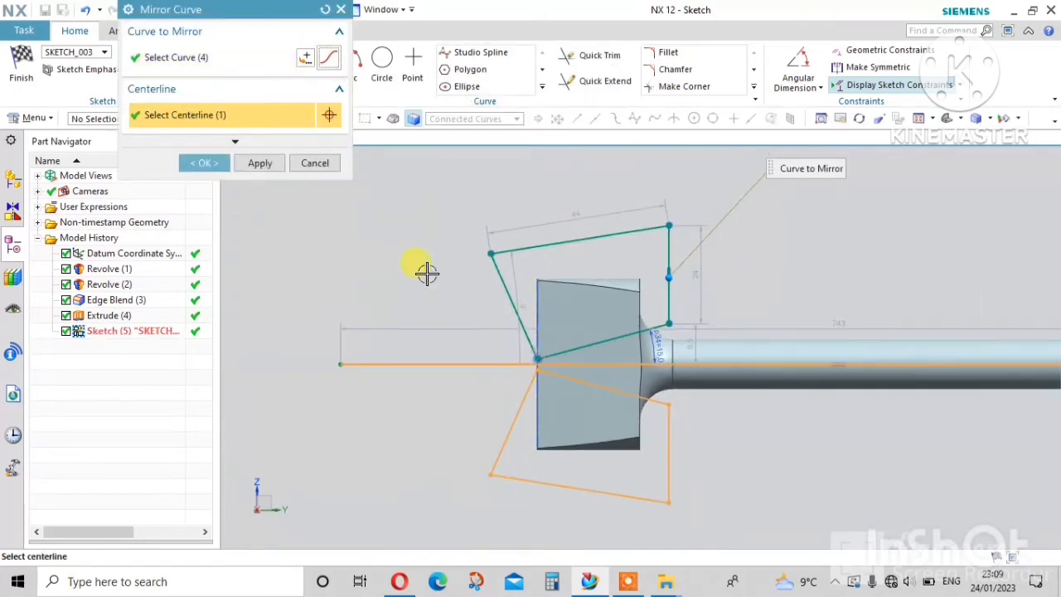
left_click(203, 163)
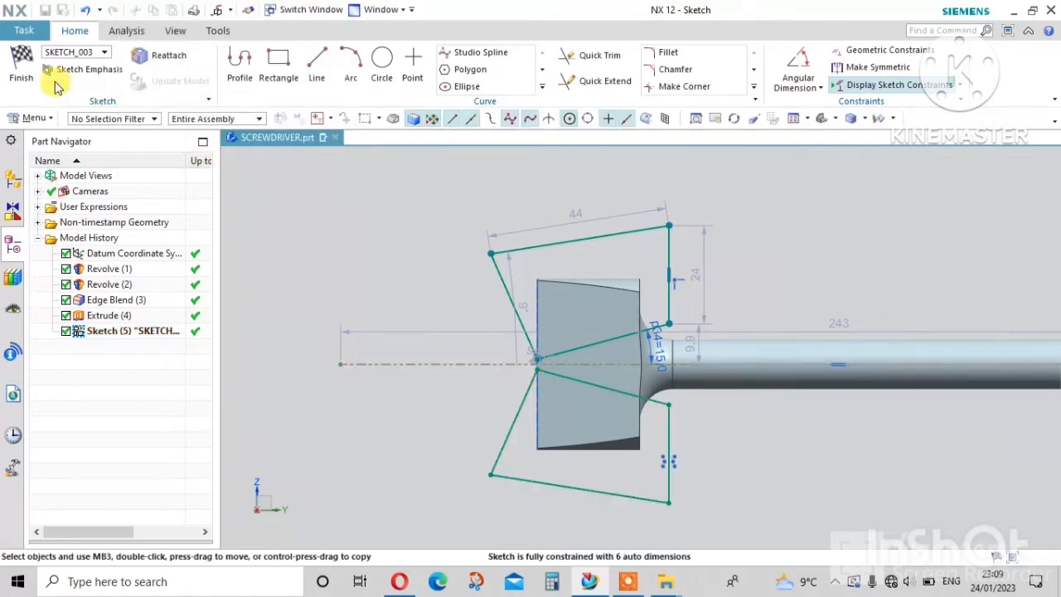
Finish the sketch and subtract both outlines from the screwdriver body with an Extrude running from 63 mm to about -28.5 mm.
left_click(25, 73)
left_click(378, 324)
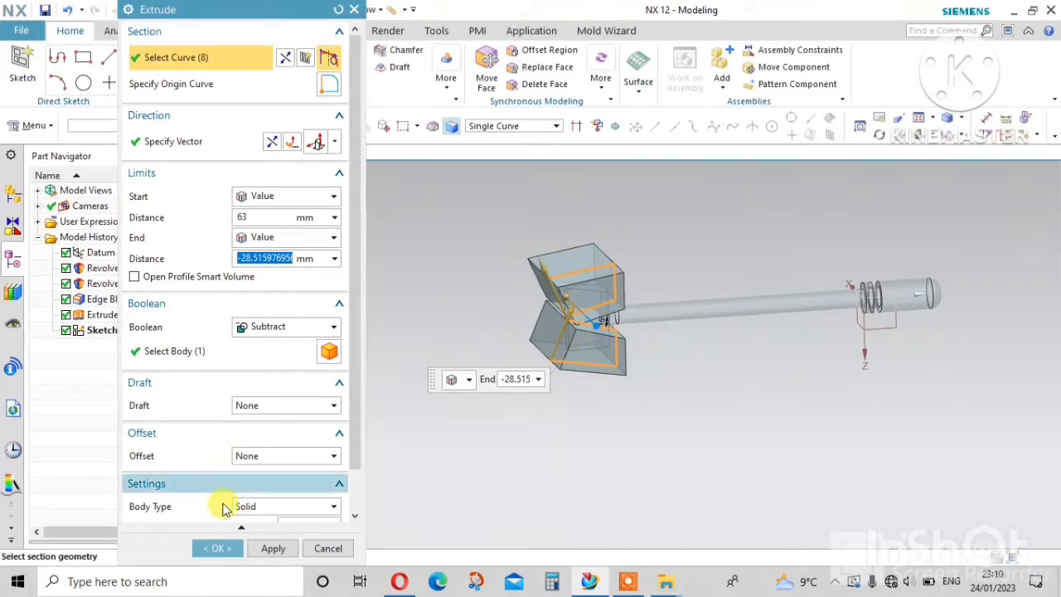
left_click(217, 549)
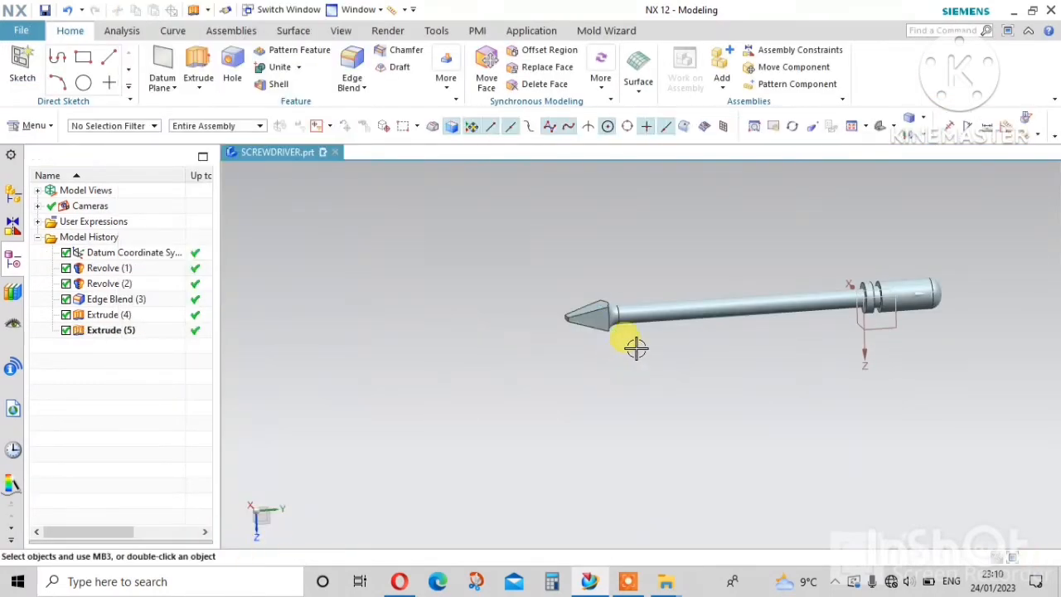
Round the outer edge of the handle collar on its shaft side with a 2 mm Edge Blend.
scroll(632, 348, "up", 3)
middle_click_drag(592, 310, 583, 169)
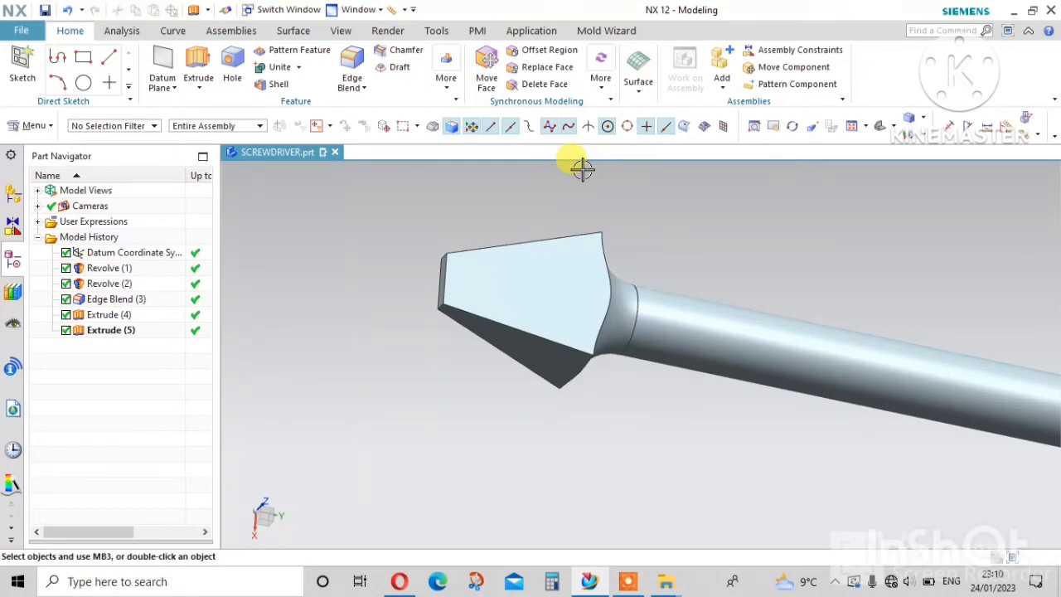
middle_click_drag(549, 191, 771, 335)
scroll(771, 335, "down", 5)
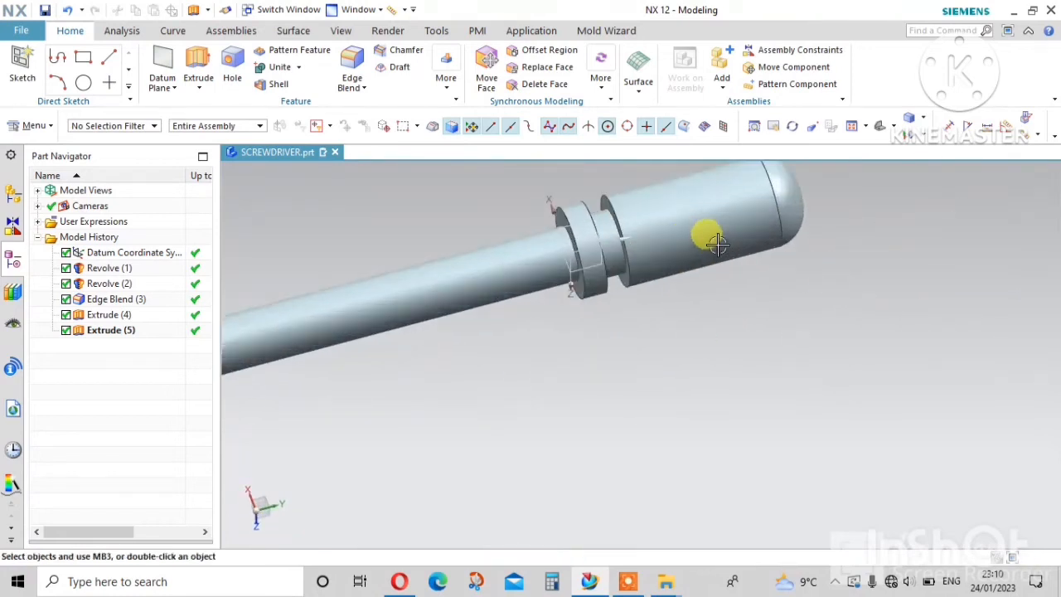
scroll(762, 225, "up", 5)
scroll(623, 217, "down", 6)
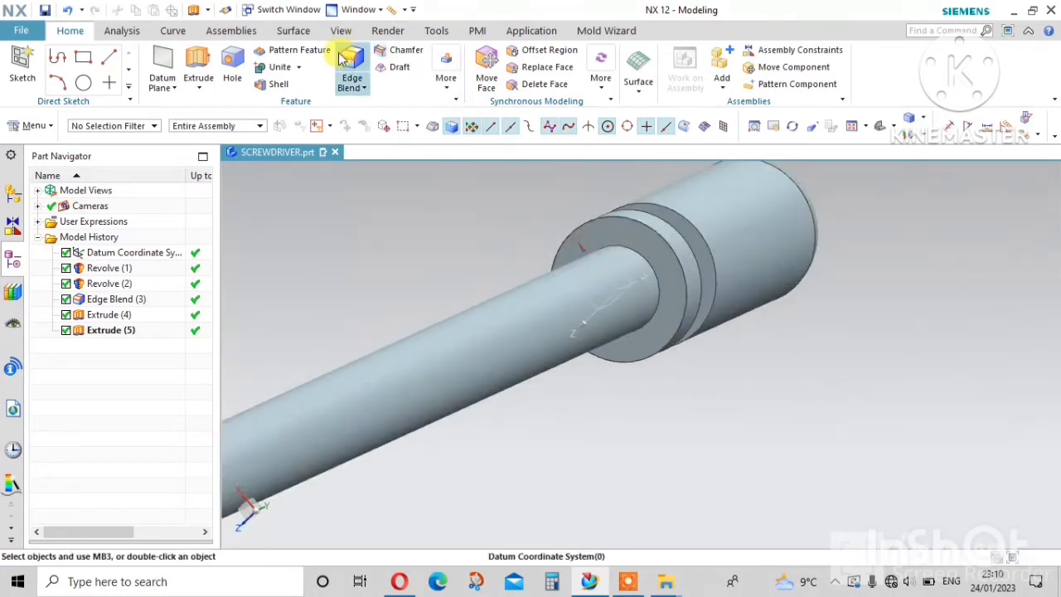
key("b")
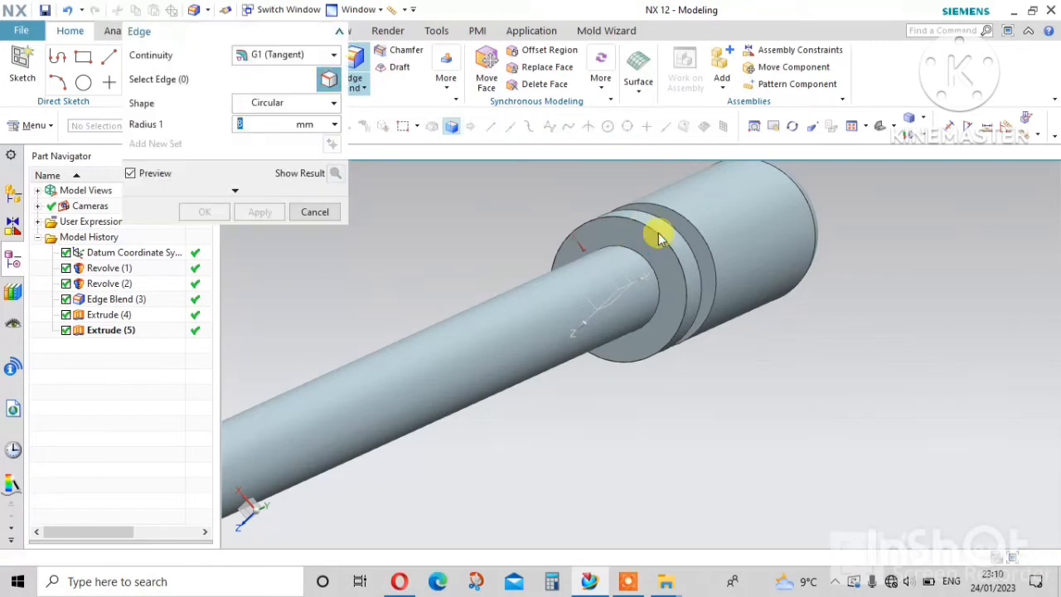
left_click(657, 234)
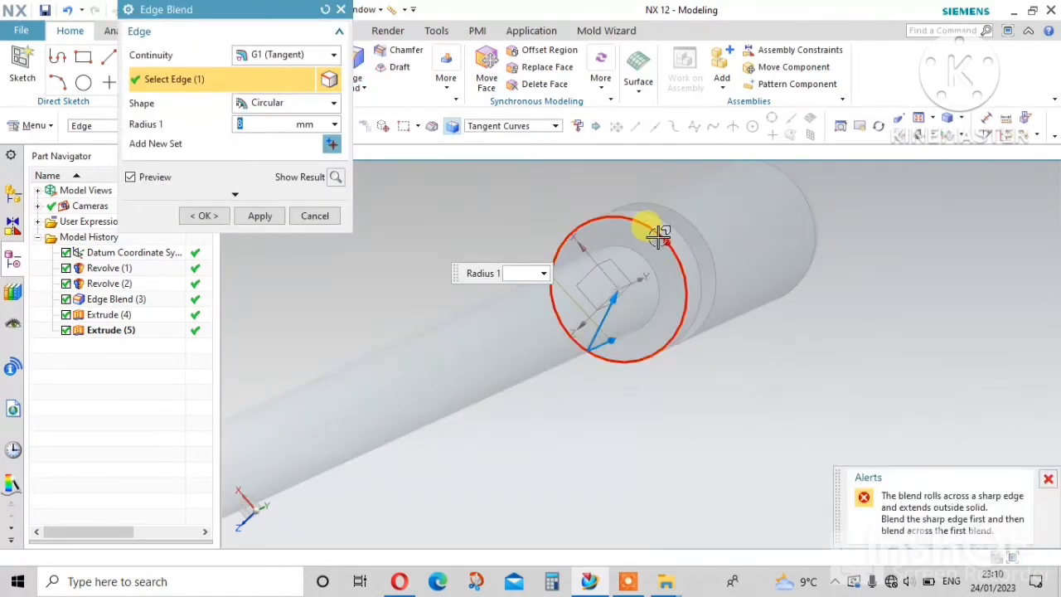
key("Return")
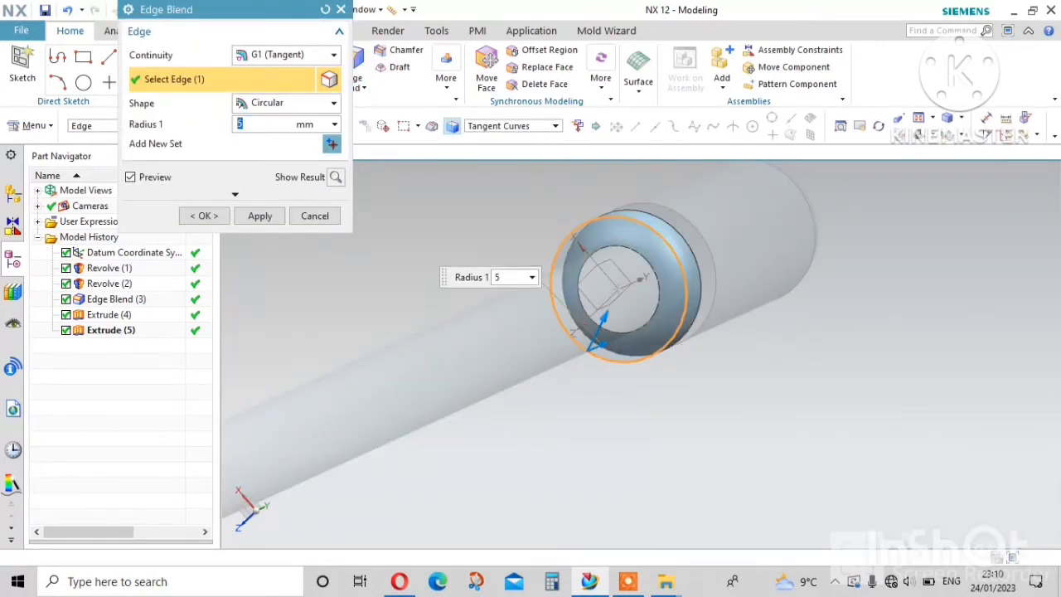
type("3")
key("Return")
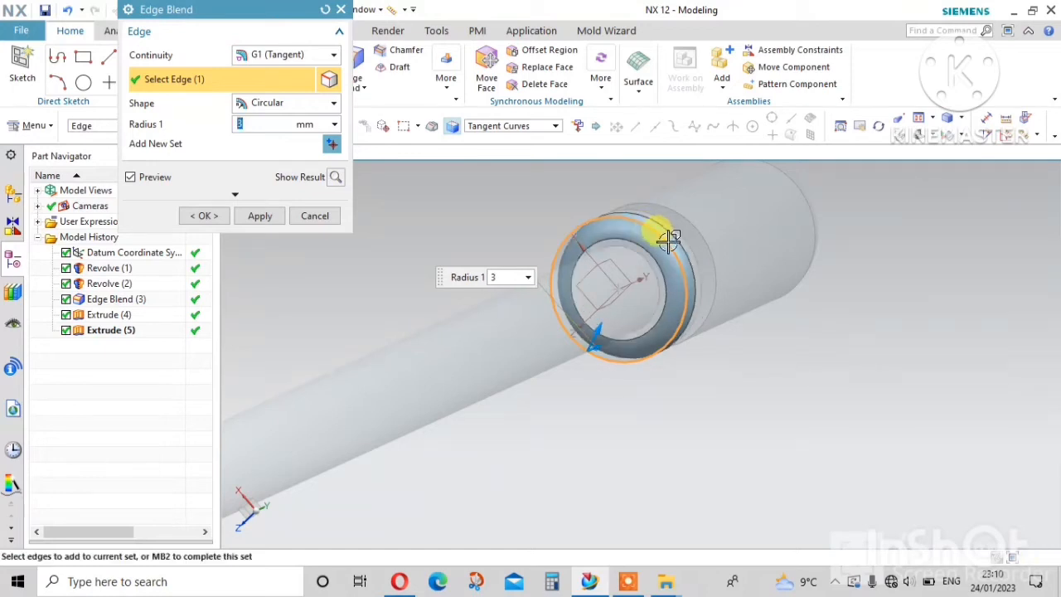
key("Return")
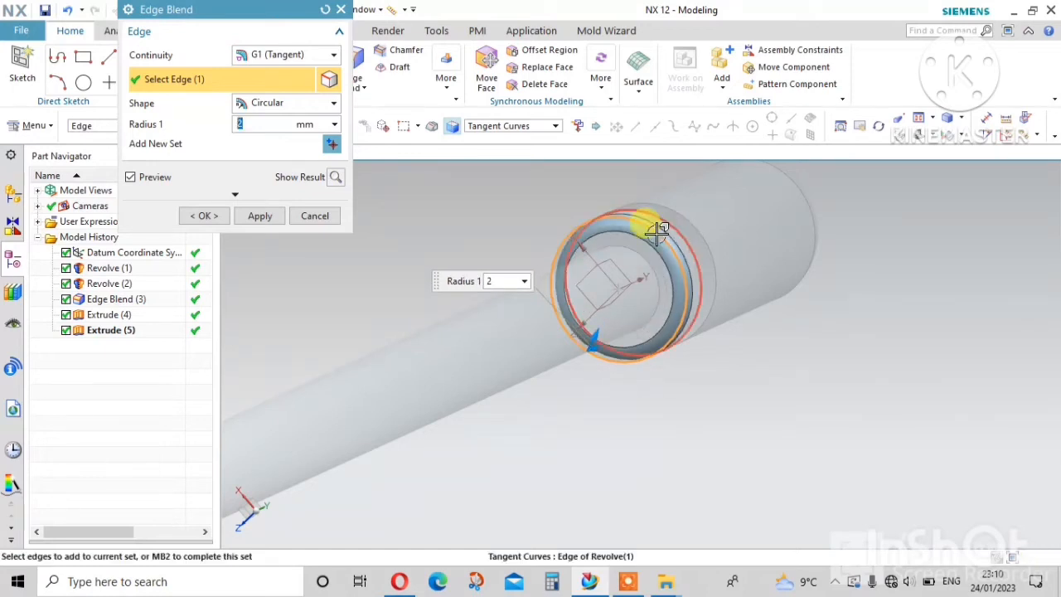
left_click(274, 219)
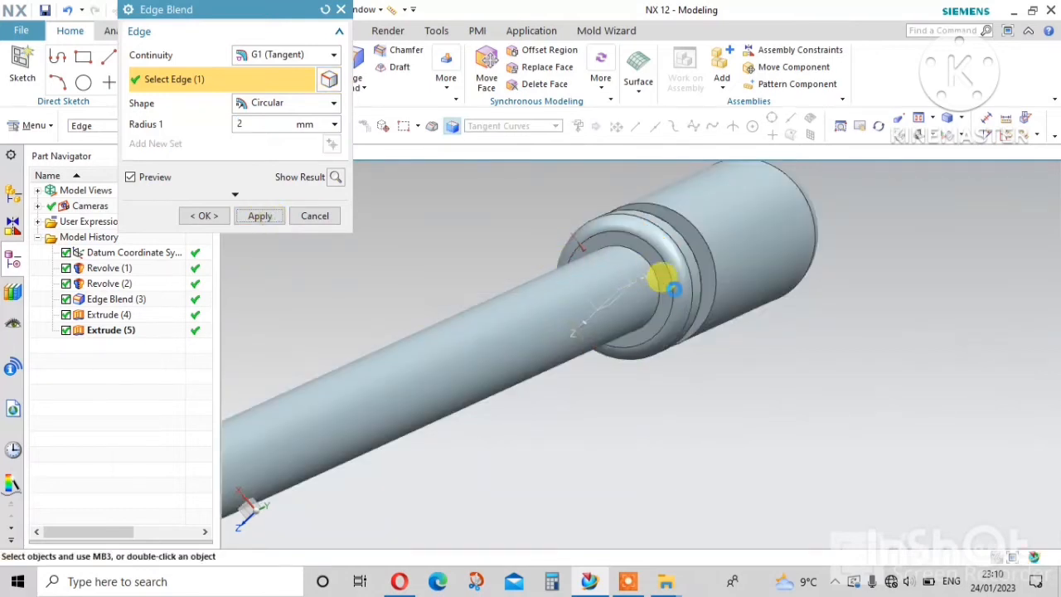
middle_click(674, 292)
middle_click_drag(635, 324, 608, 456)
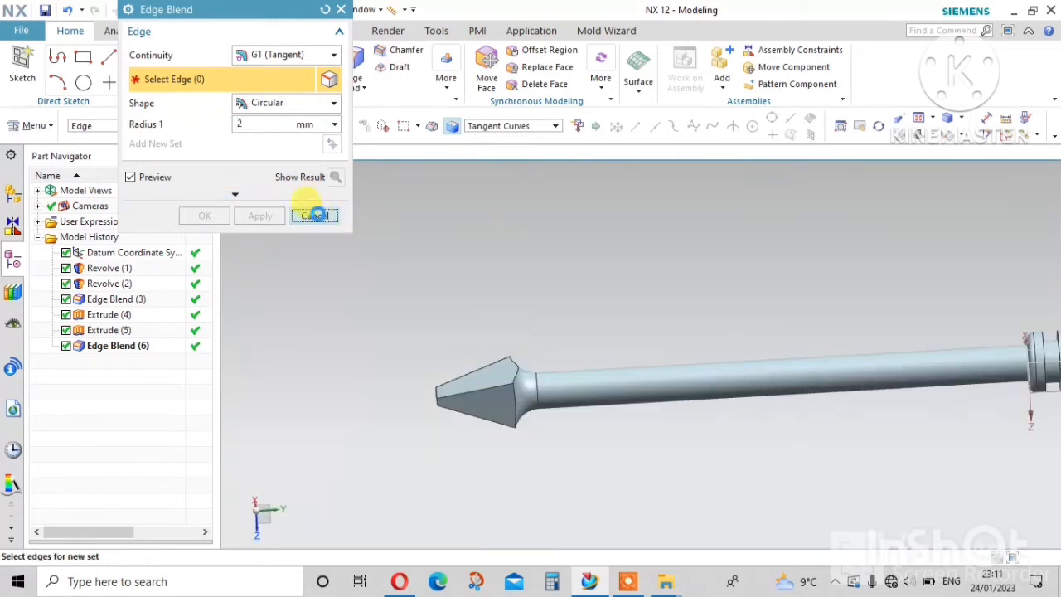
left_click(314, 215)
Open the section sketch of the second tip-cutting Extrude for editing.
middle_click_drag(540, 327, 514, 358)
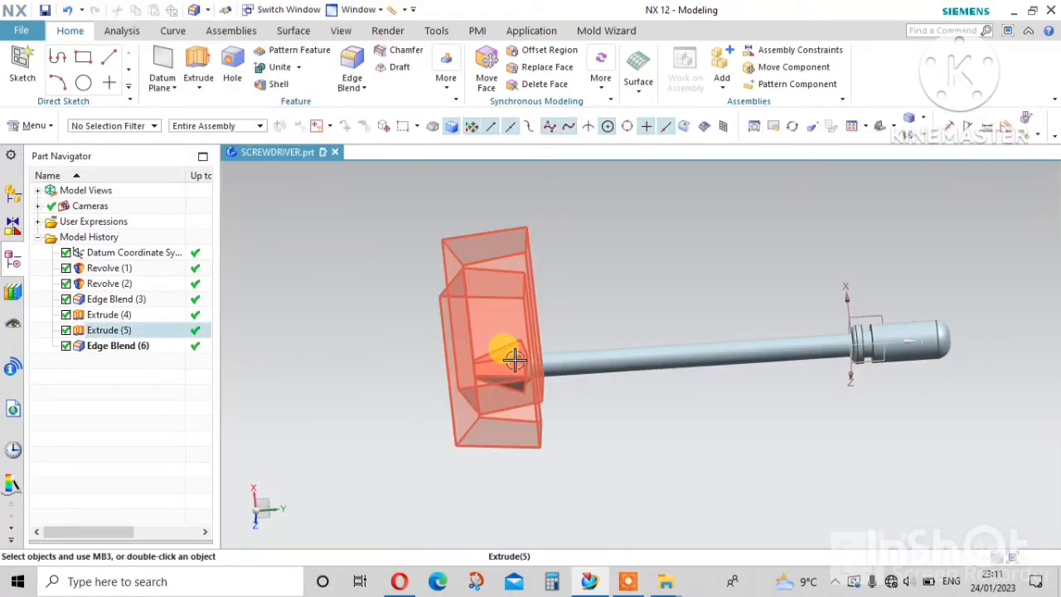
left_click(108, 331)
double_click(108, 330)
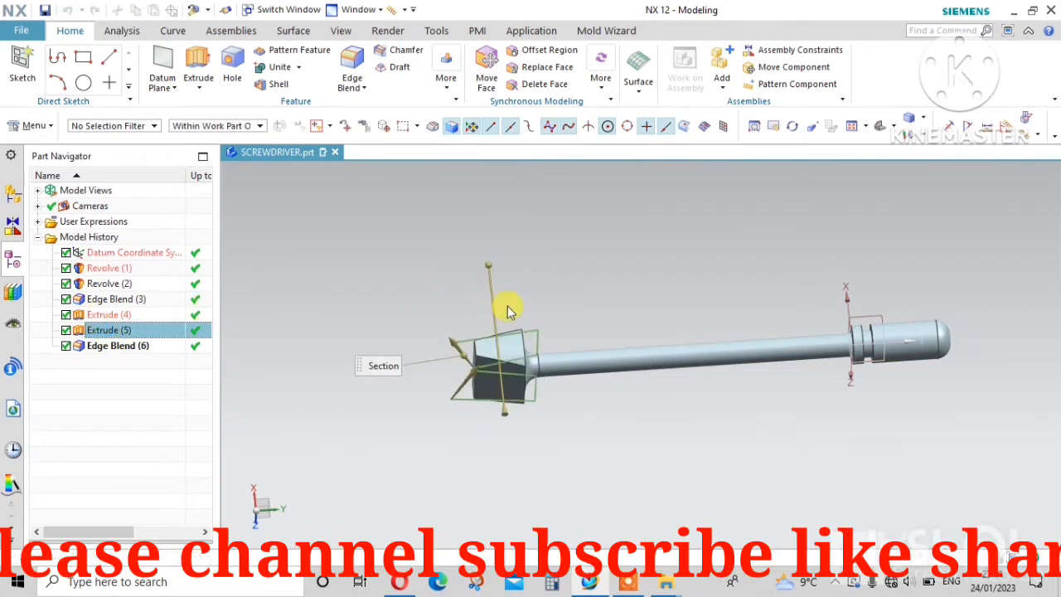
left_click(305, 56)
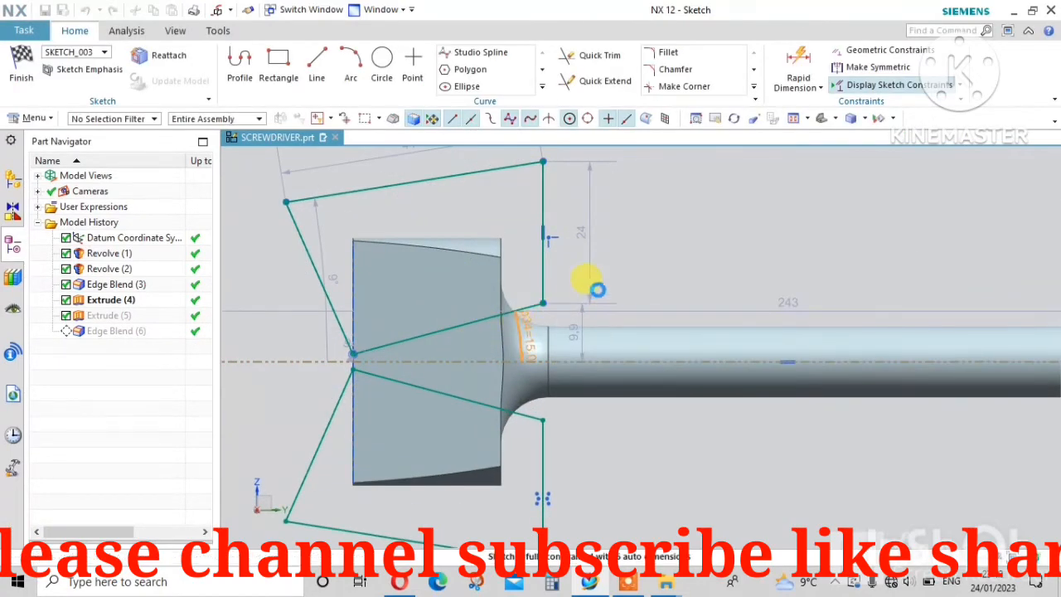
Try a 20° angle for the outline's slanted lower line and set it back to 15°.
double_click(596, 289)
type("20")
left_click(597, 289)
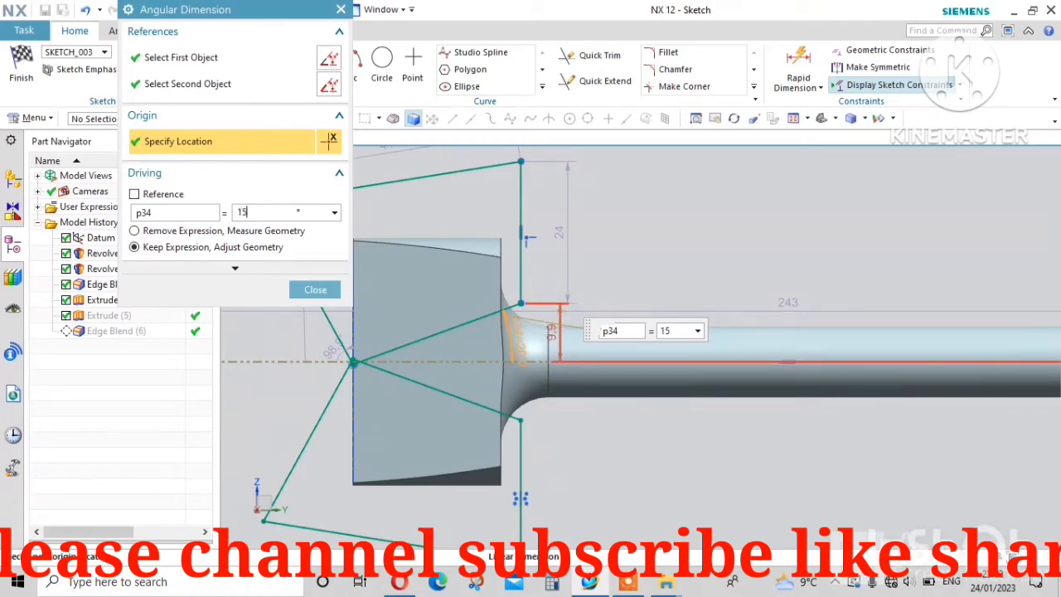
type("15")
key("Return")
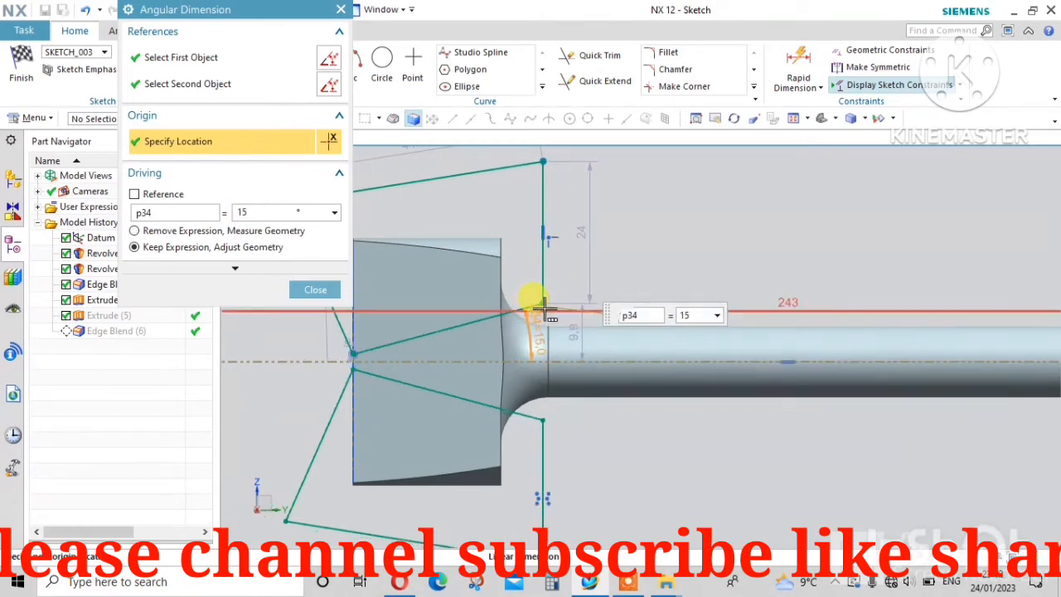
middle_click(545, 303)
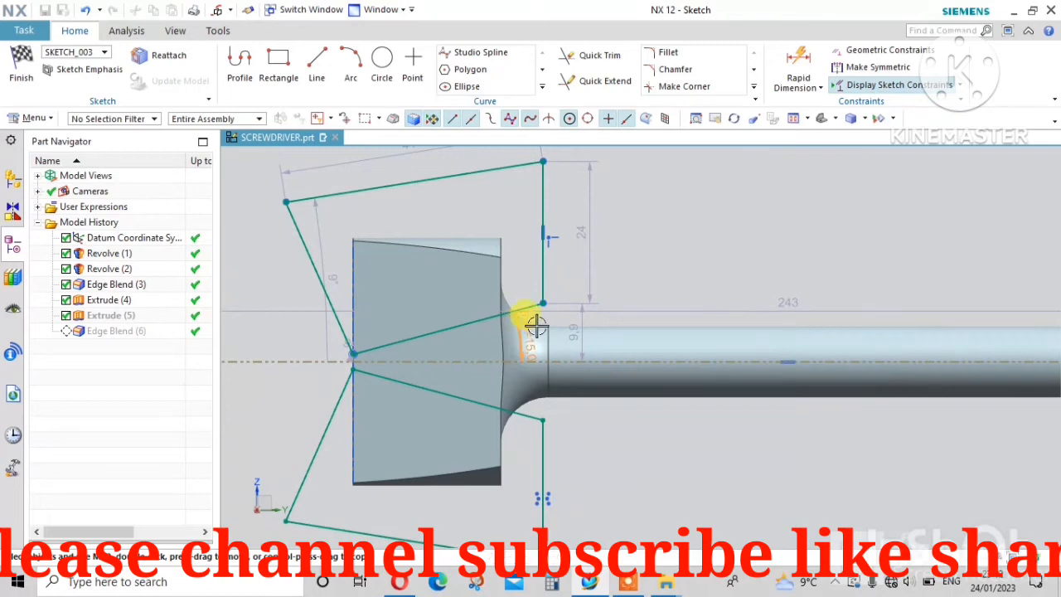
Set the slanted line's angle to 10° and move its corner on the tip's end edge closer to the axis line.
double_click(538, 326)
type("10")
key("Return")
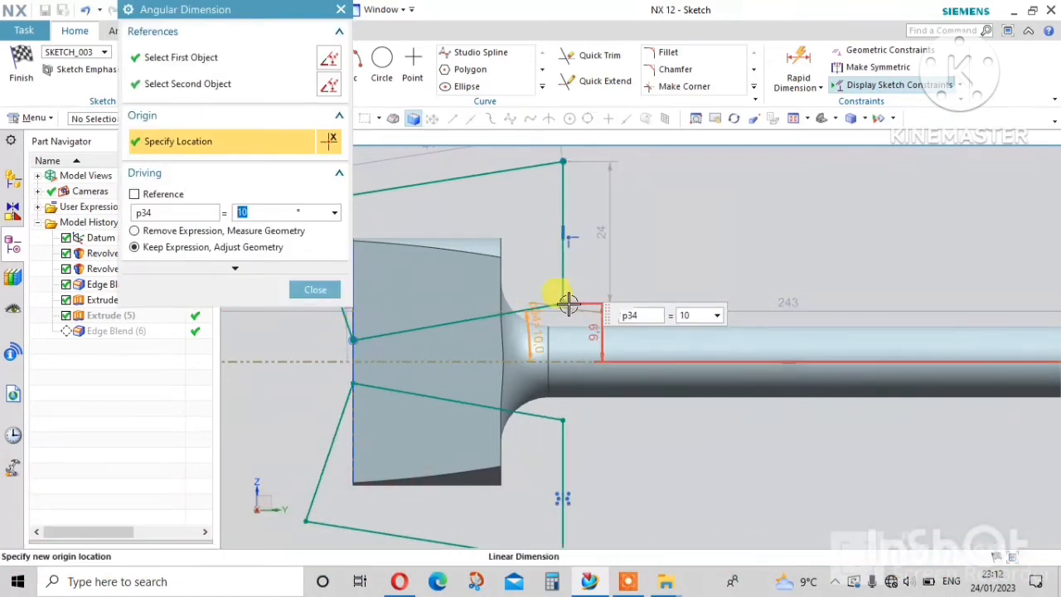
key("Escape")
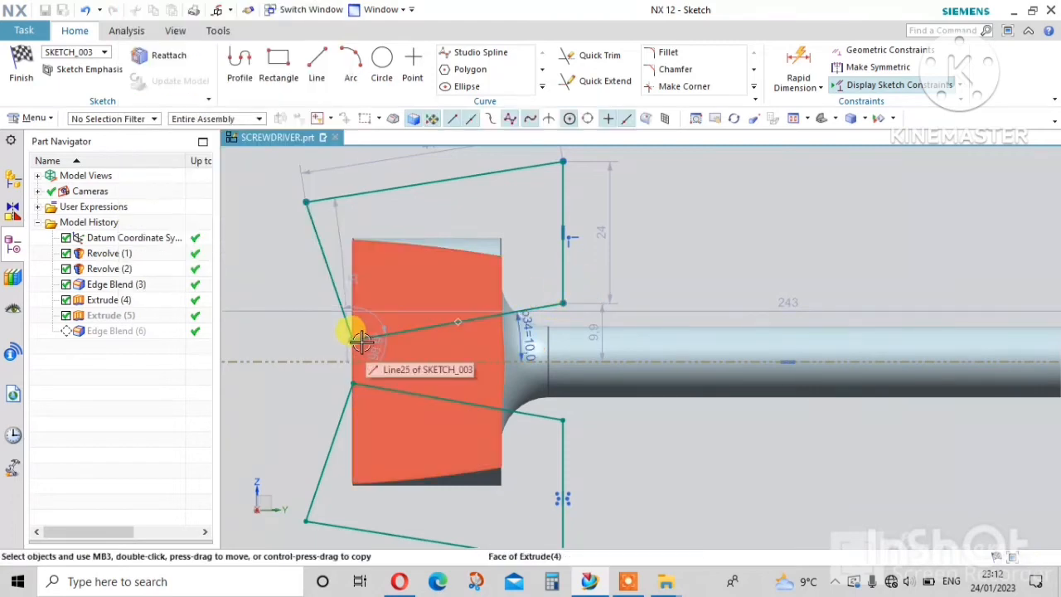
left_click_drag(352, 347, 352, 354)
left_click_drag(352, 351, 353, 350)
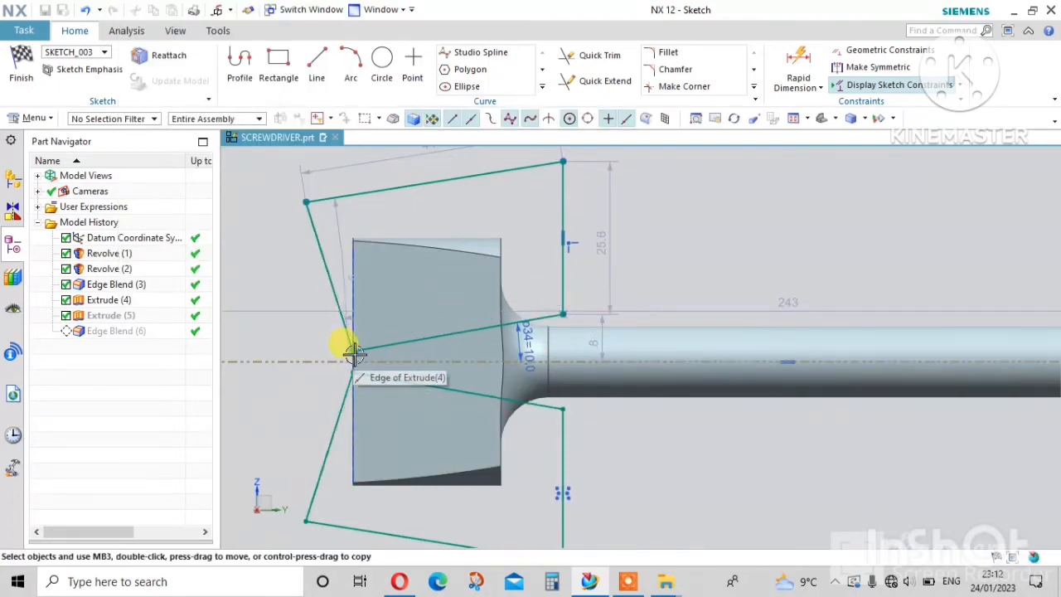
Move the slanted line's corner on the tip's end edge even closer to the axis line and finish the sketch and Extrude edit.
scroll(352, 351, "up", 3)
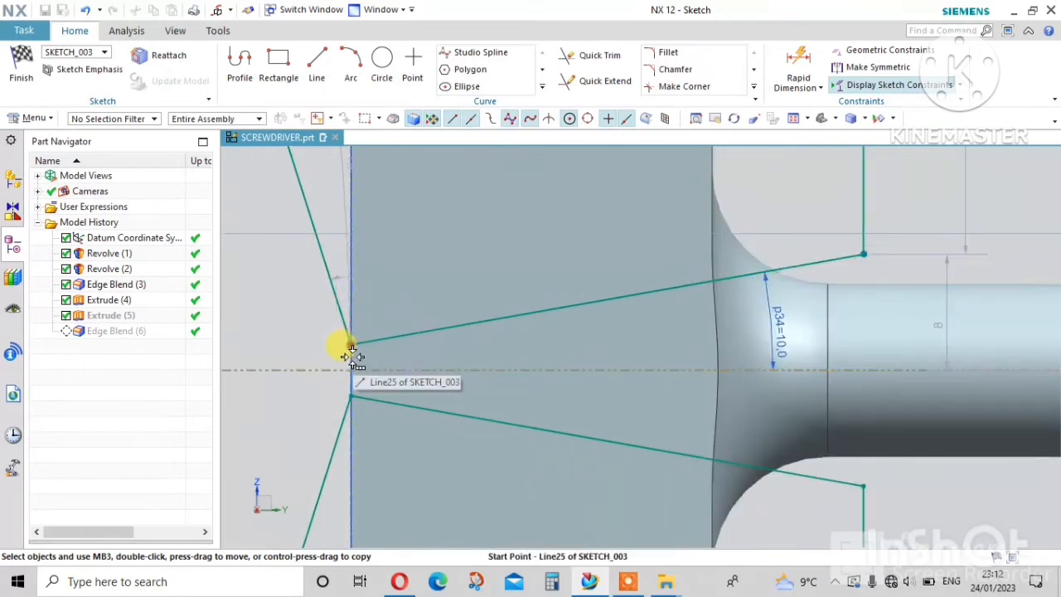
left_click_drag(352, 358, 353, 358)
scroll(722, 296, "down", 3)
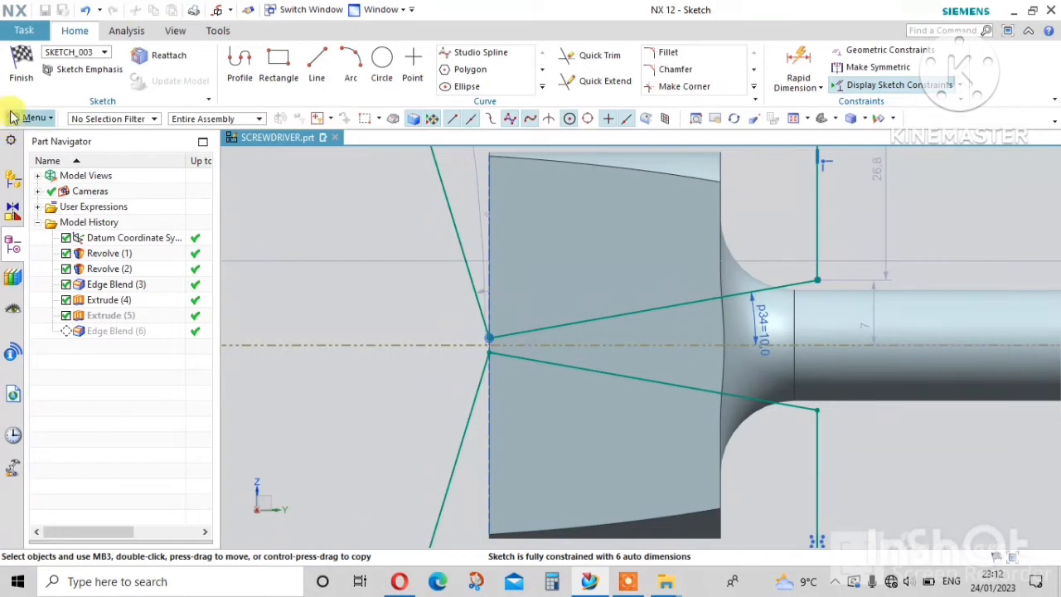
left_click(21, 66)
left_click(386, 316)
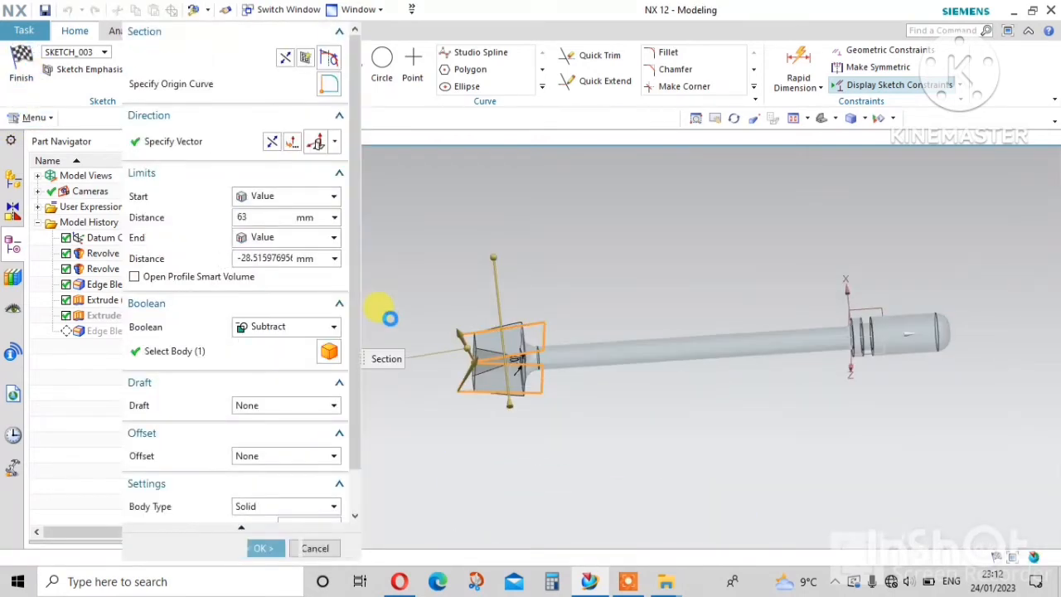
left_click(275, 550)
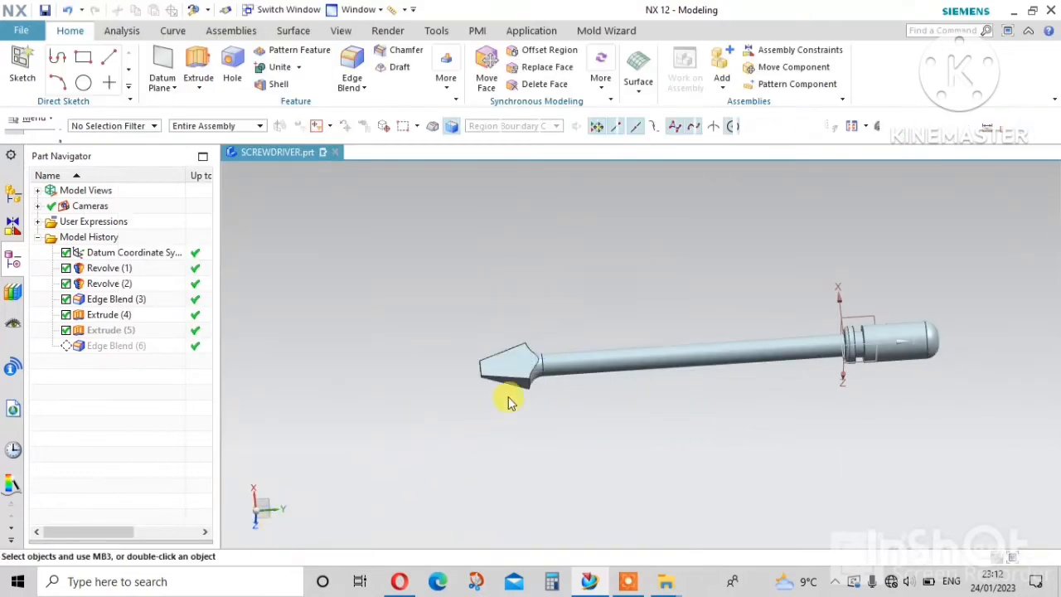
Start an Extrude with a new section sketch on the XZ plane of the datum coordinate system.
scroll(564, 296, "up", 3)
middle_click_drag(563, 296, 614, 405)
scroll(374, 320, "down", 6)
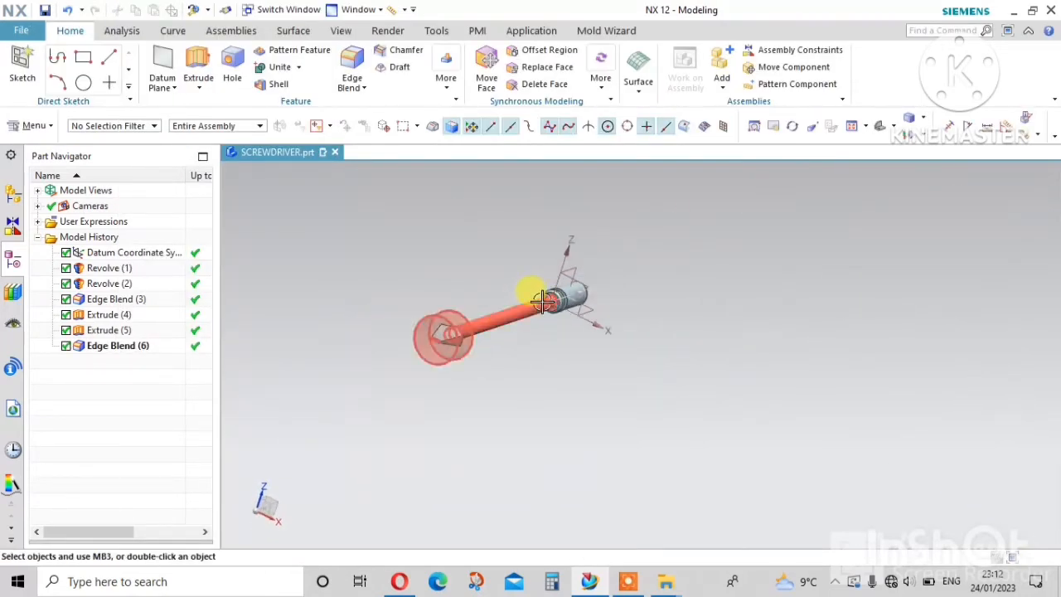
middle_click_drag(541, 303, 515, 253)
scroll(532, 227, "up", 5)
scroll(532, 226, "up", 4)
scroll(516, 275, "down", 3)
key("x")
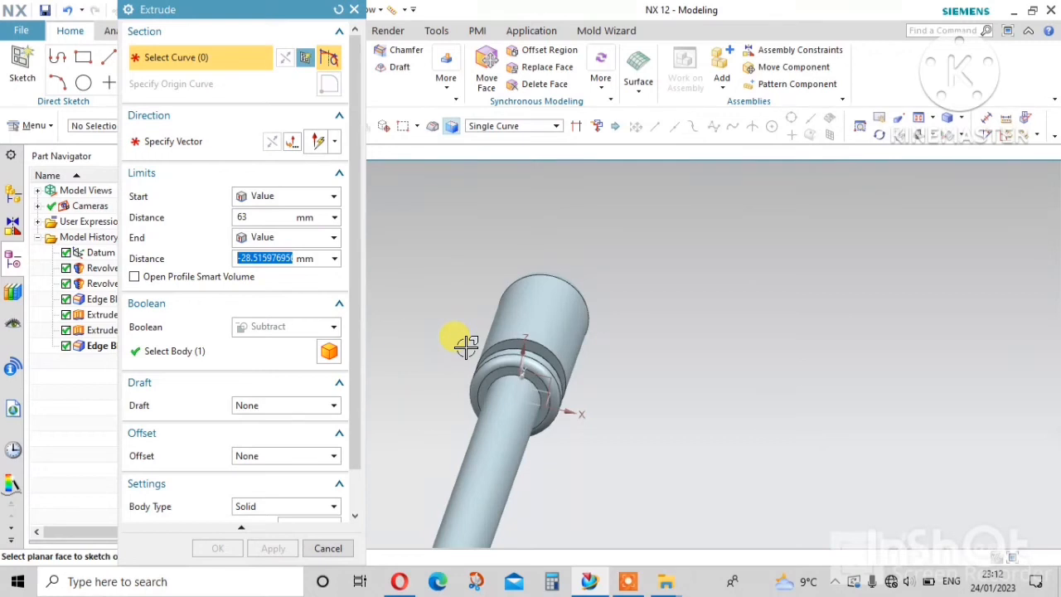
scroll(496, 377, "up", 3)
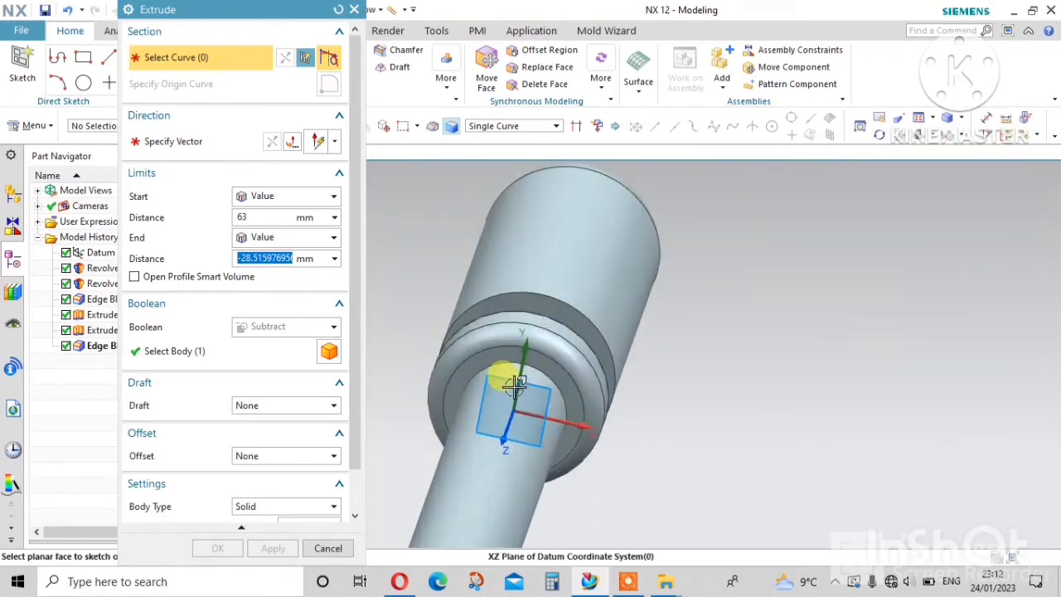
key("Escape")
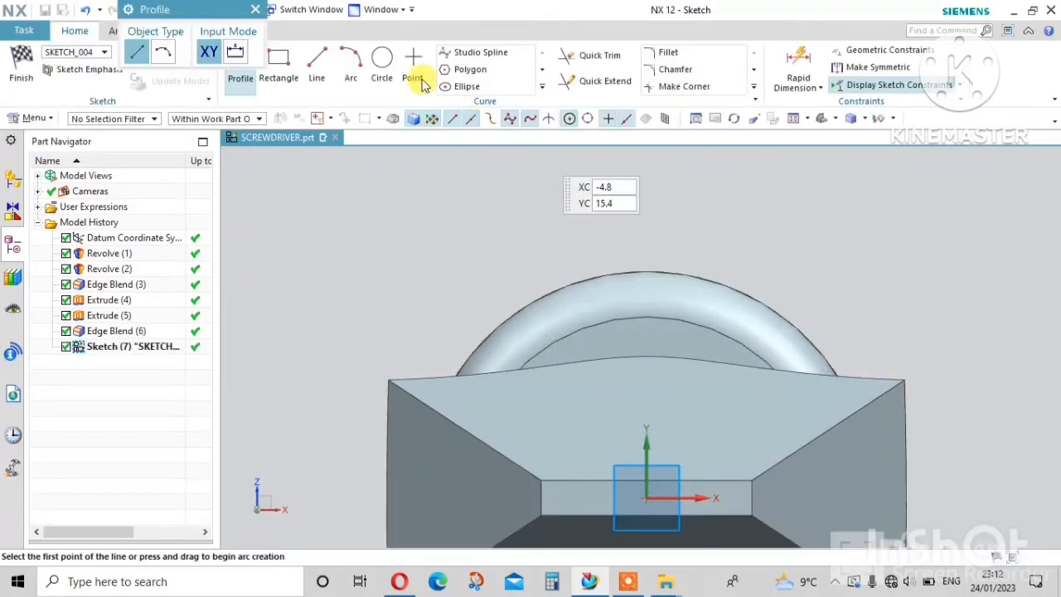
Draw a 3 mm diameter circle centred on the collar's circular outer edge, directly above the origin.
left_click(382, 58)
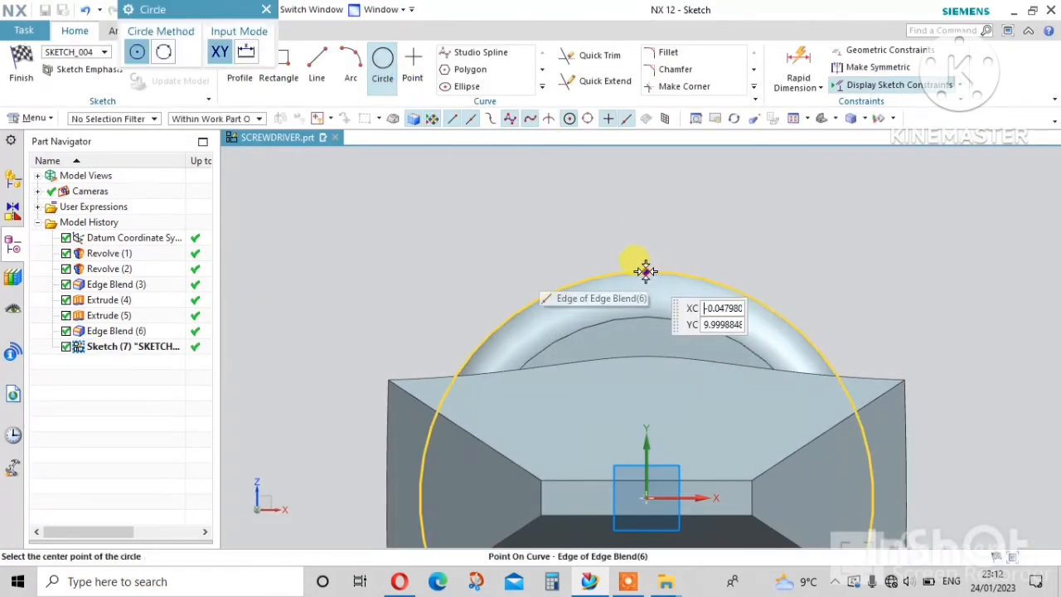
left_click(646, 271)
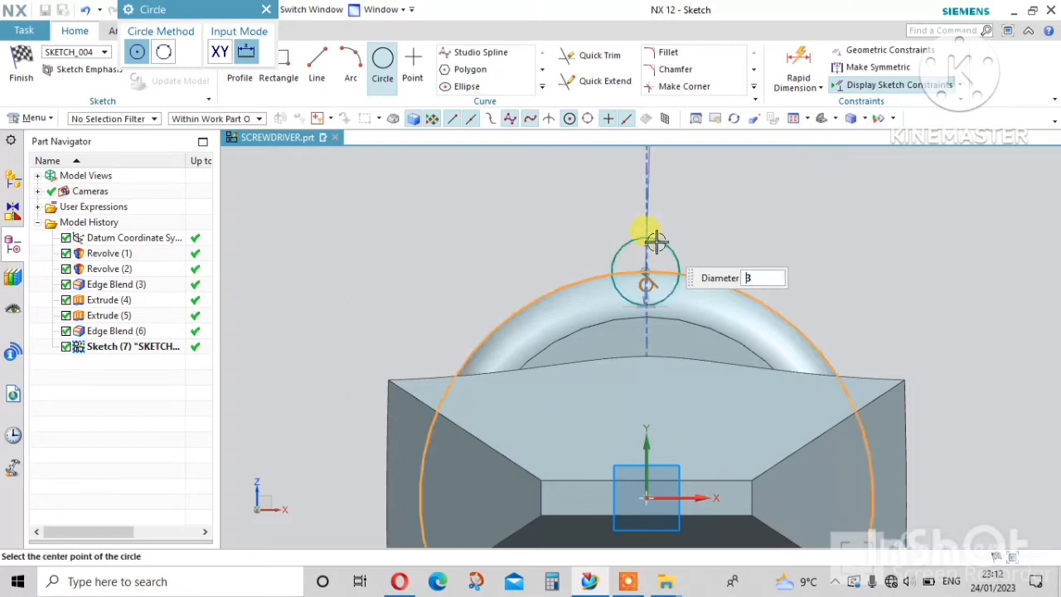
scroll(655, 240, "down", 2)
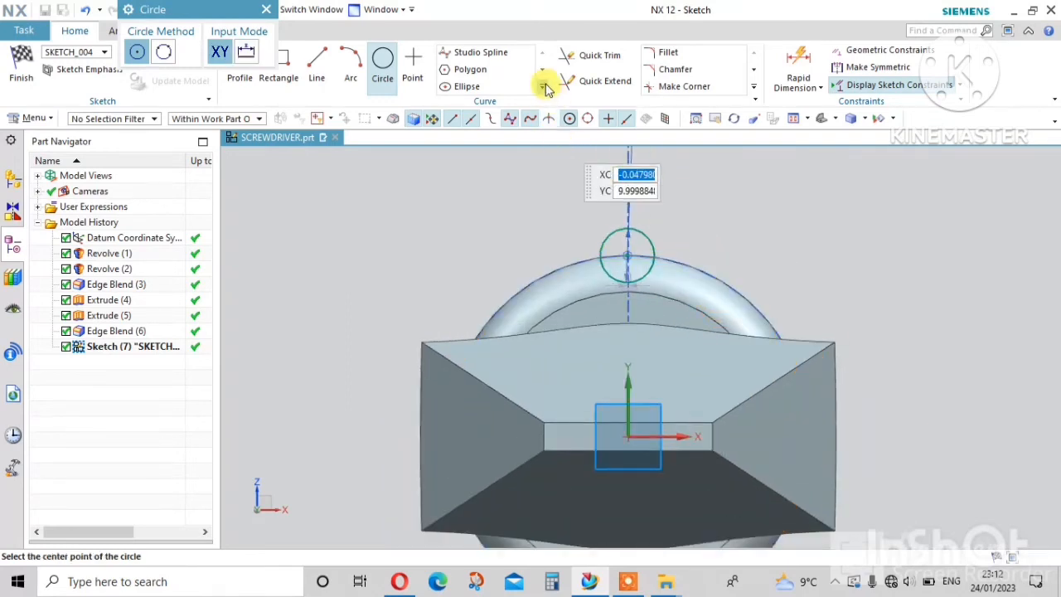
Pattern the small circle in a circular layout about the handle's centre with a count of 6 and a pitch angle of 360/6.
left_click(545, 87)
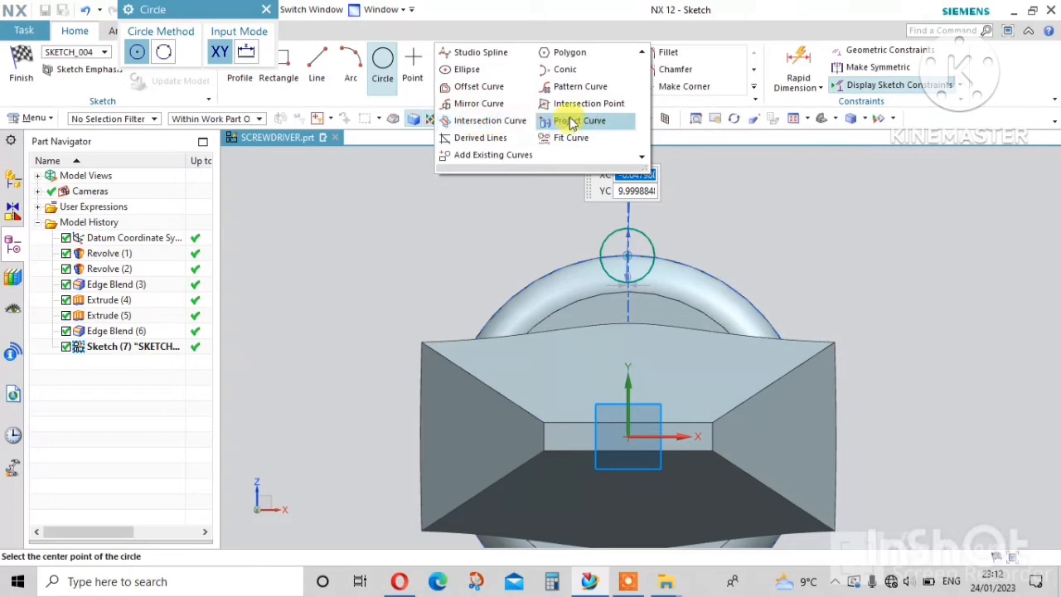
left_click(579, 87)
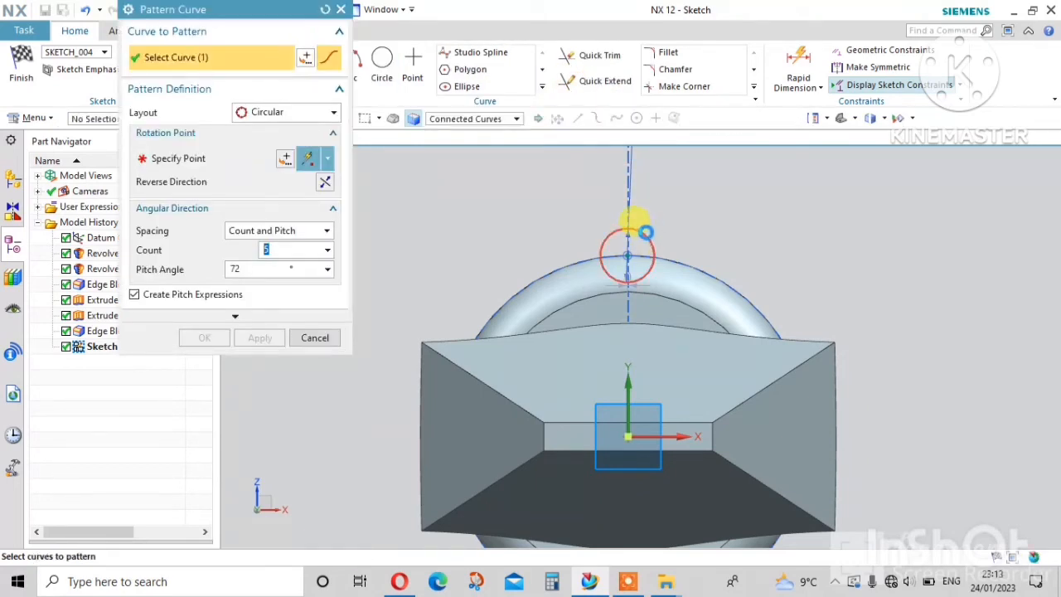
left_click(170, 158)
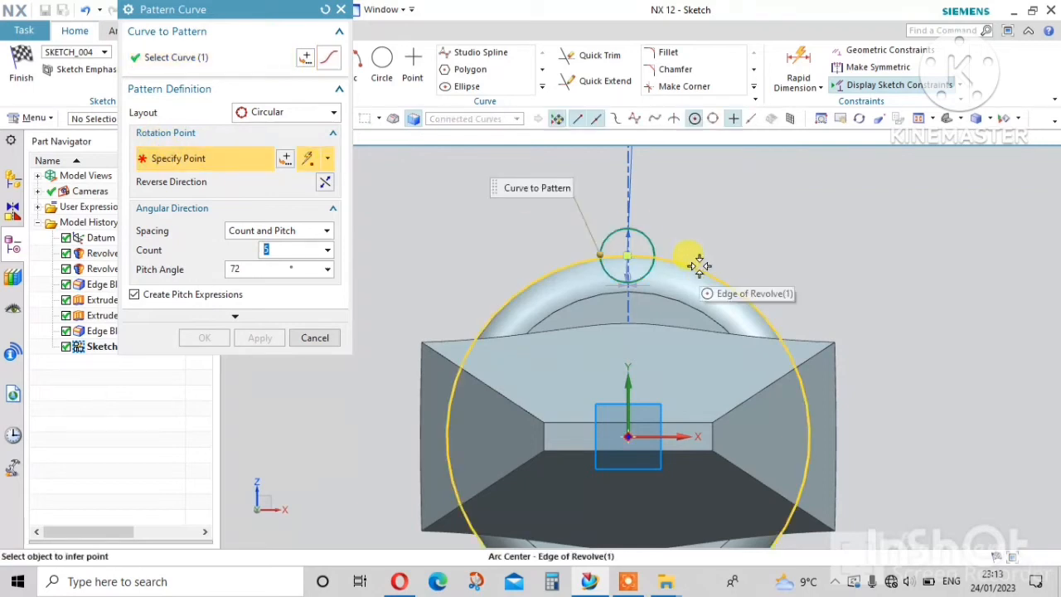
left_click(698, 265)
scroll(670, 241, "down", 3)
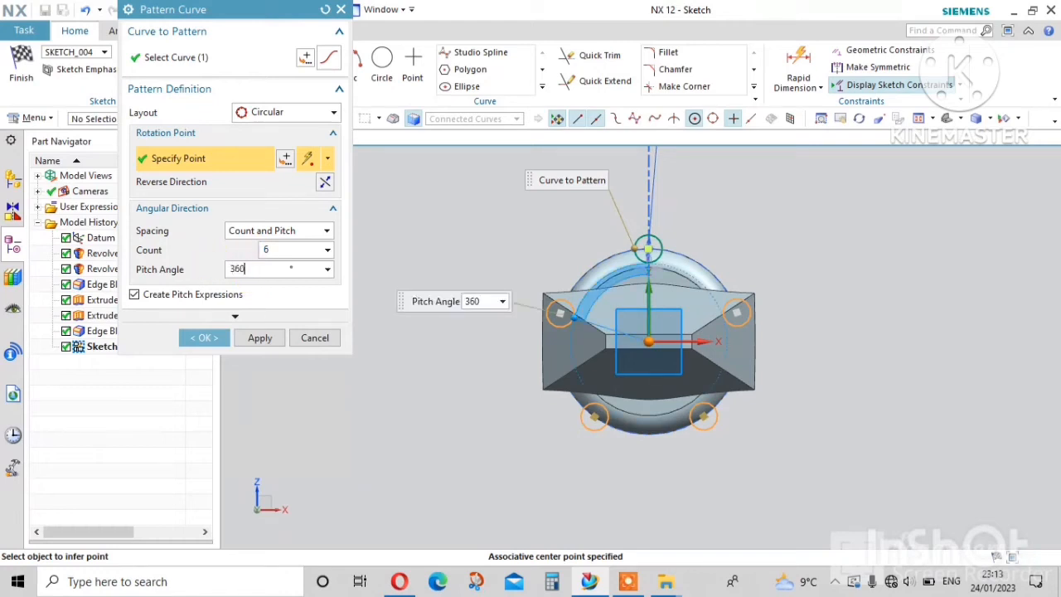
left_click(206, 268)
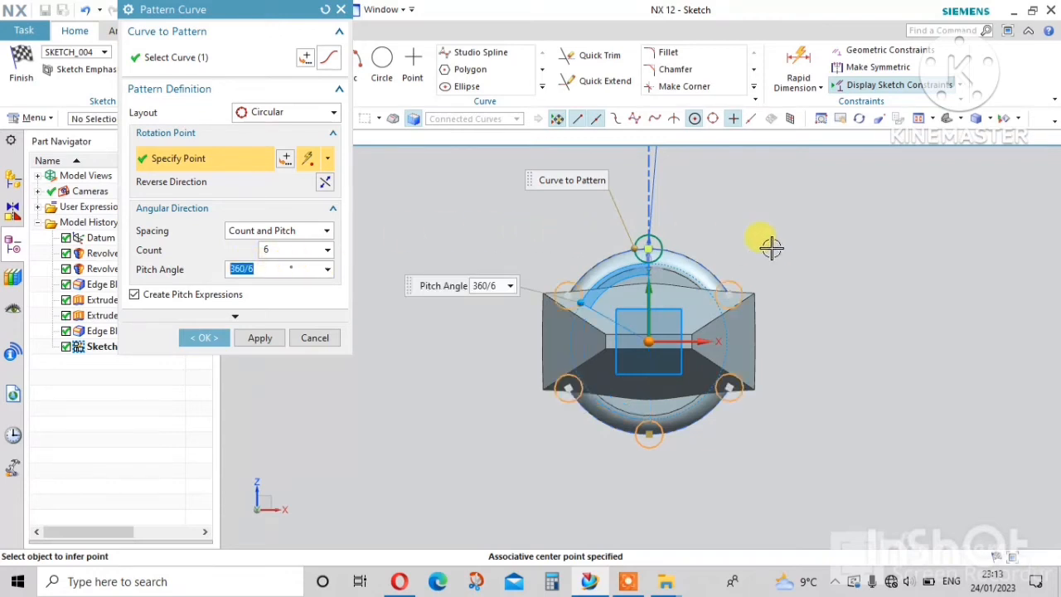
left_click(201, 340)
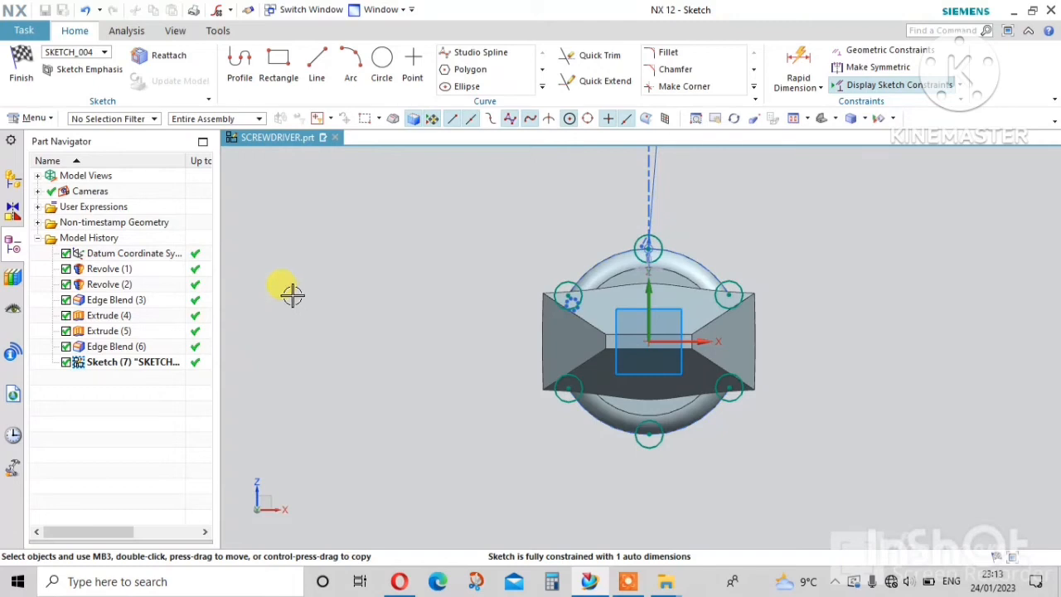
Finish the sketch and subtract the six circles along the handle, extruding from 63 mm to an end distance of -68 mm.
left_click(11, 81)
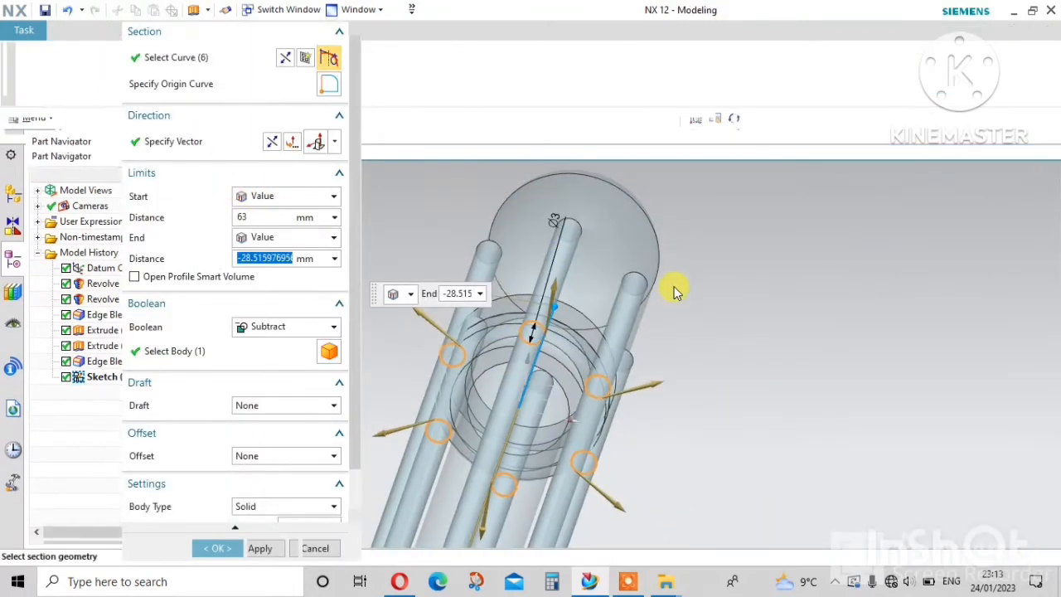
middle_click_drag(665, 305, 853, 351)
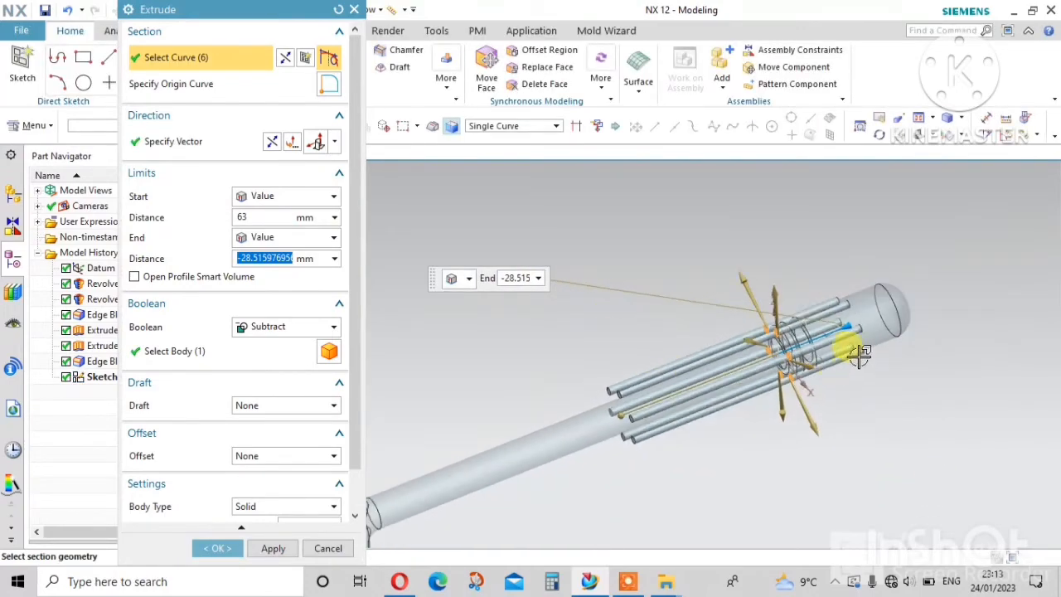
left_click_drag(947, 281, 997, 261)
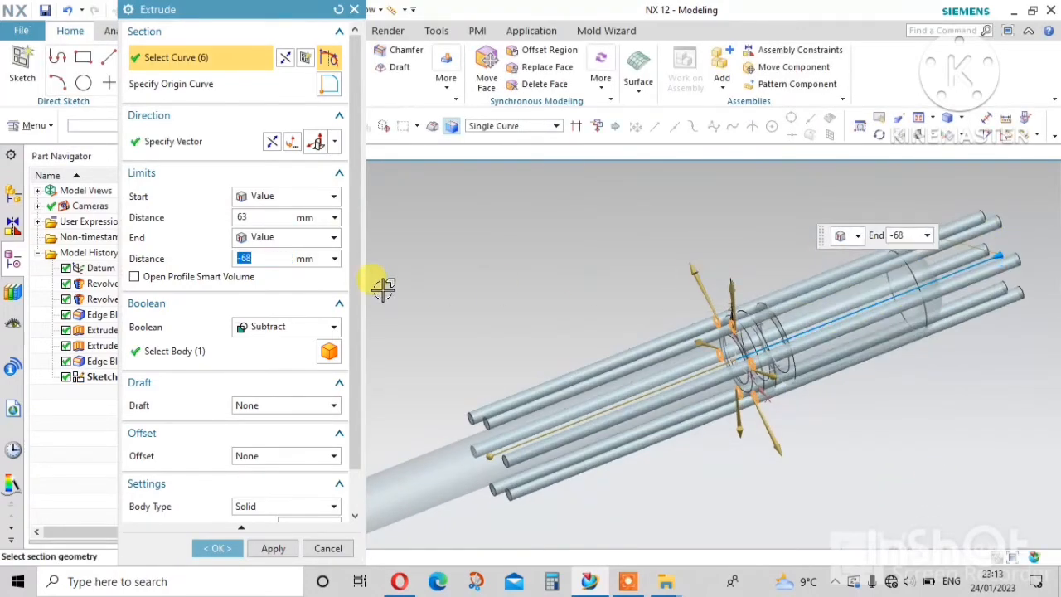
left_click(218, 548)
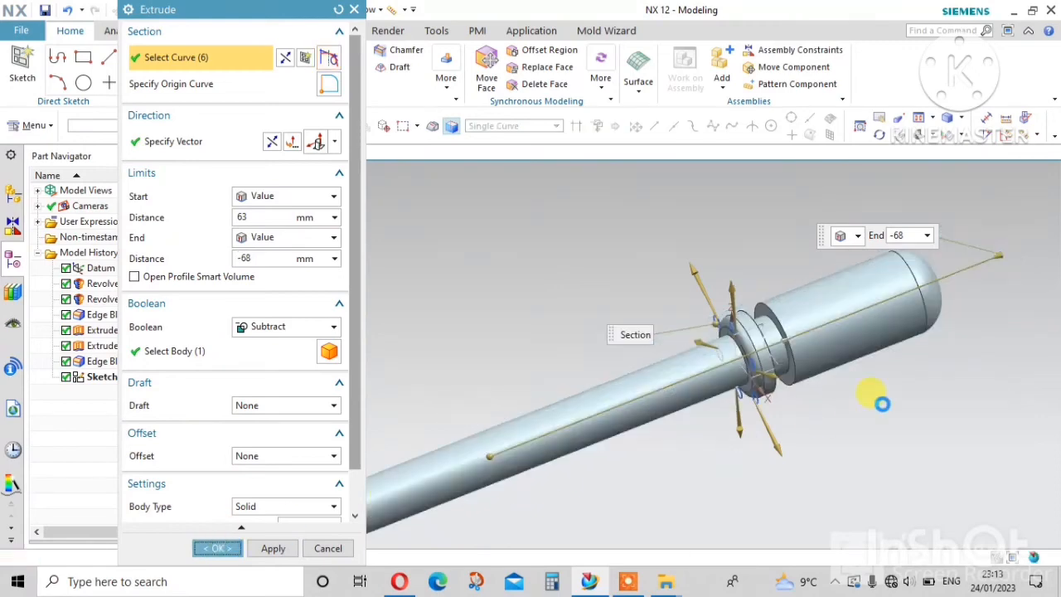
middle_click_drag(794, 320, 772, 307)
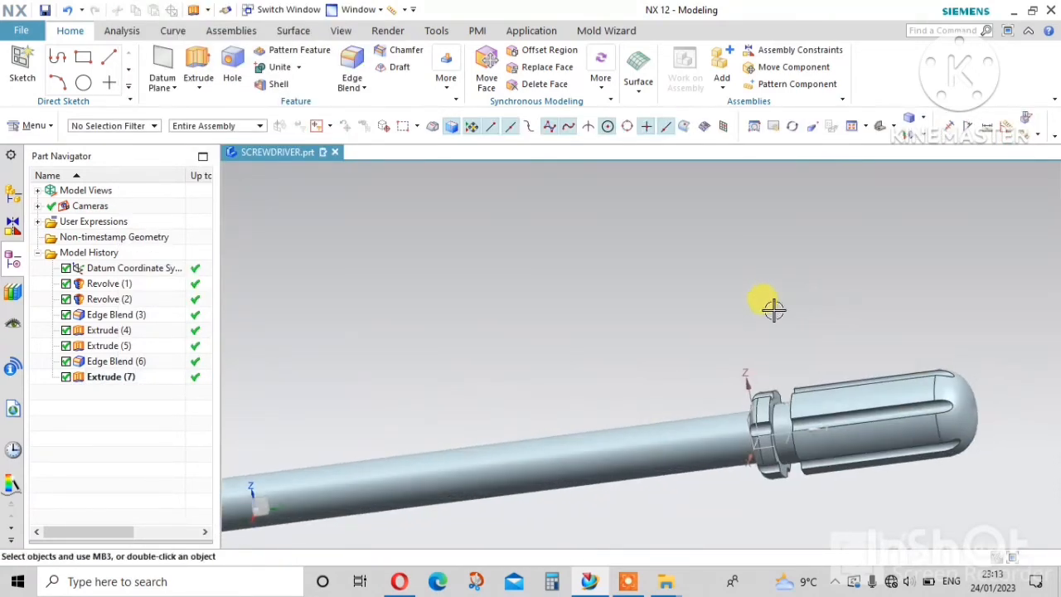
scroll(738, 343, "up", 3)
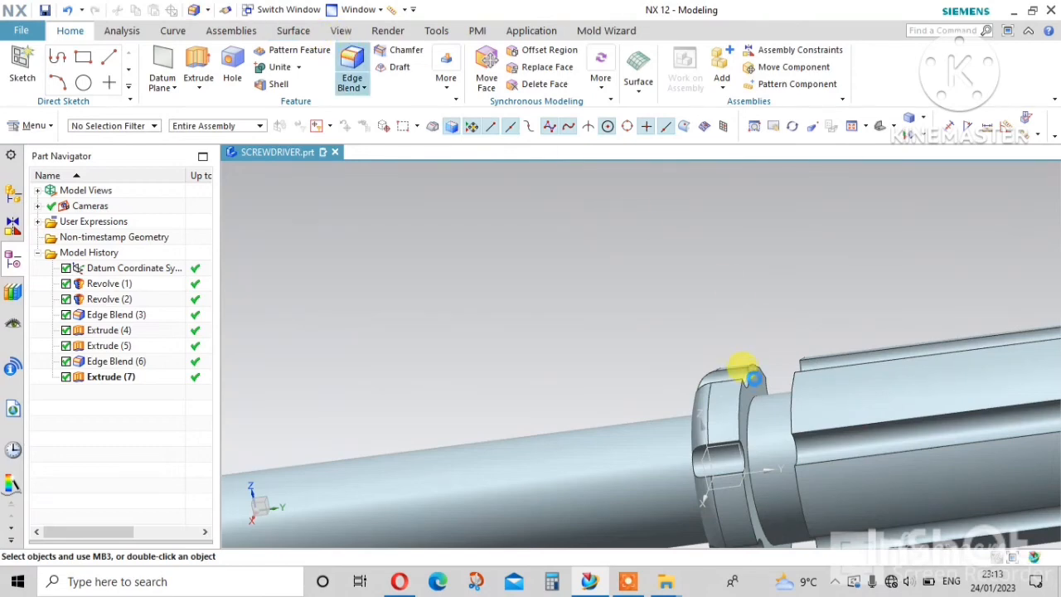
left_click(755, 363)
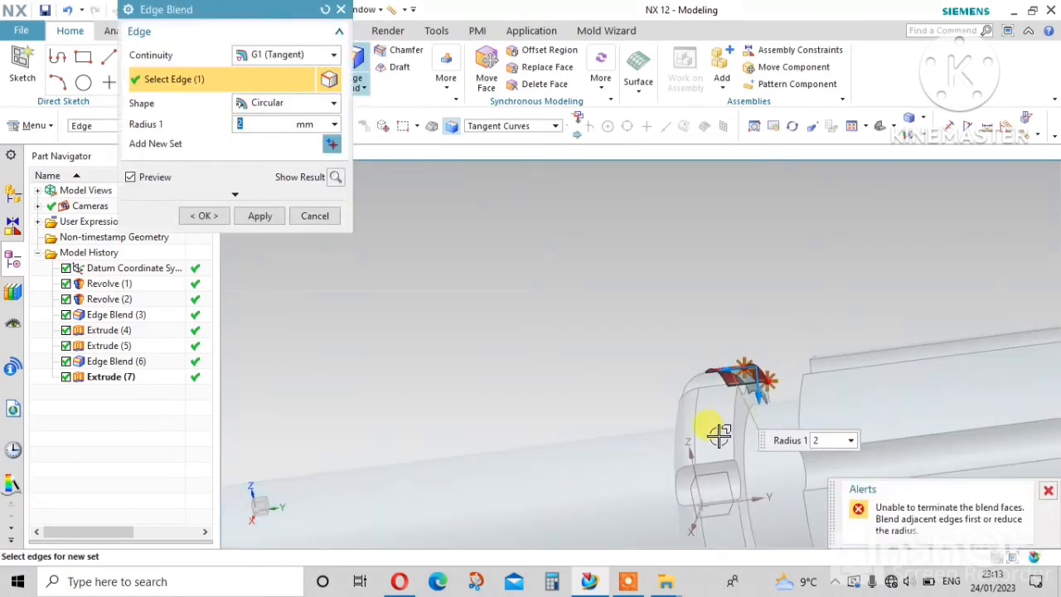
scroll(730, 406, "up", 3)
key("Escape")
scroll(687, 362, "down", 1)
Add the collar's handle-side outer edge and the facing front edge of the grip to the collar's existing 2 mm Edge Blend.
left_click(686, 360)
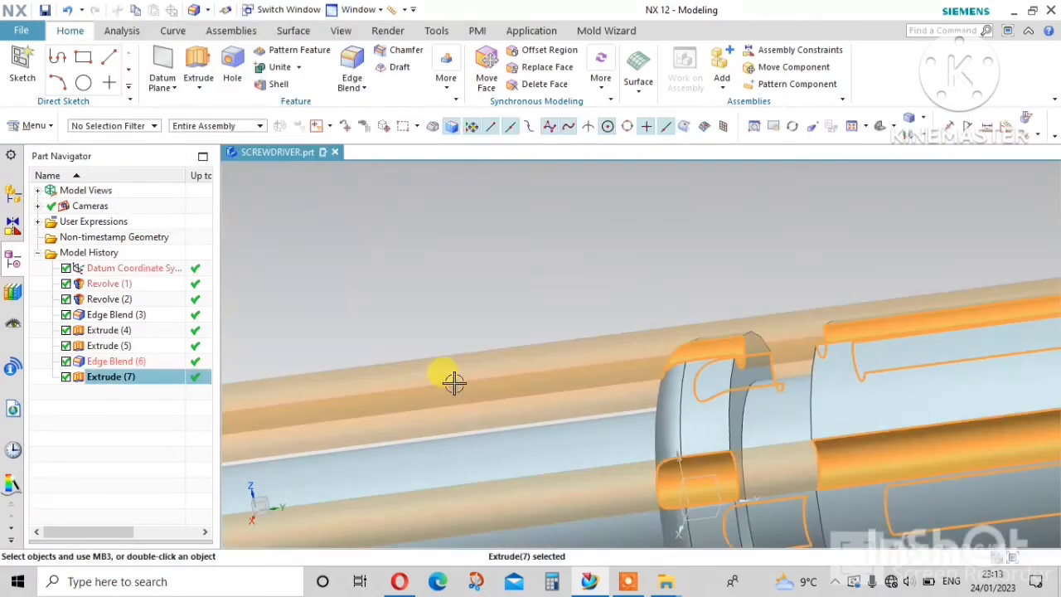
left_click(133, 361)
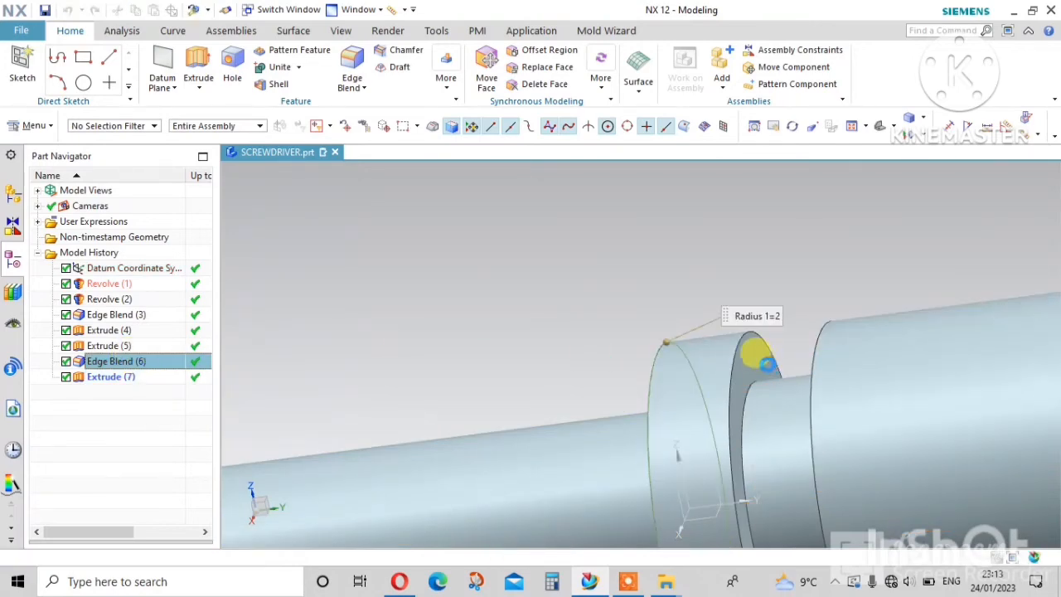
double_click(768, 363)
left_click(758, 325)
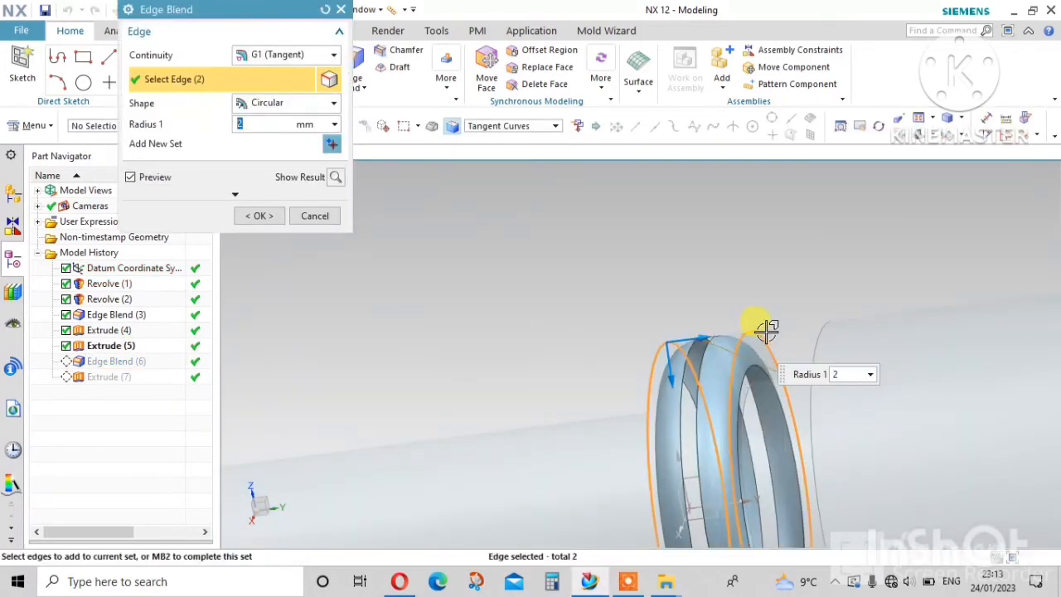
left_click(824, 330)
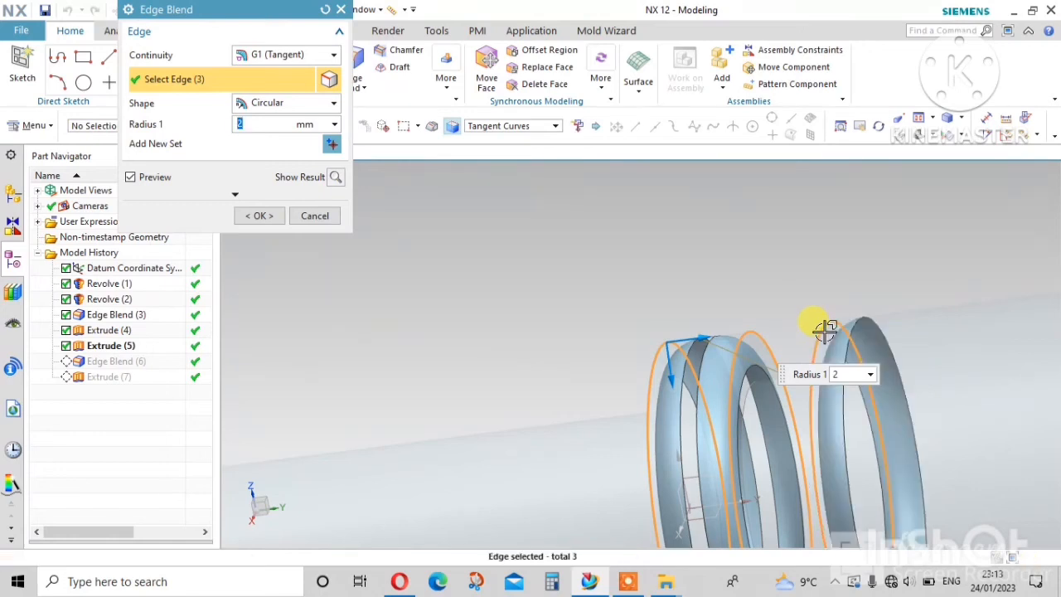
scroll(552, 269, "down", 2)
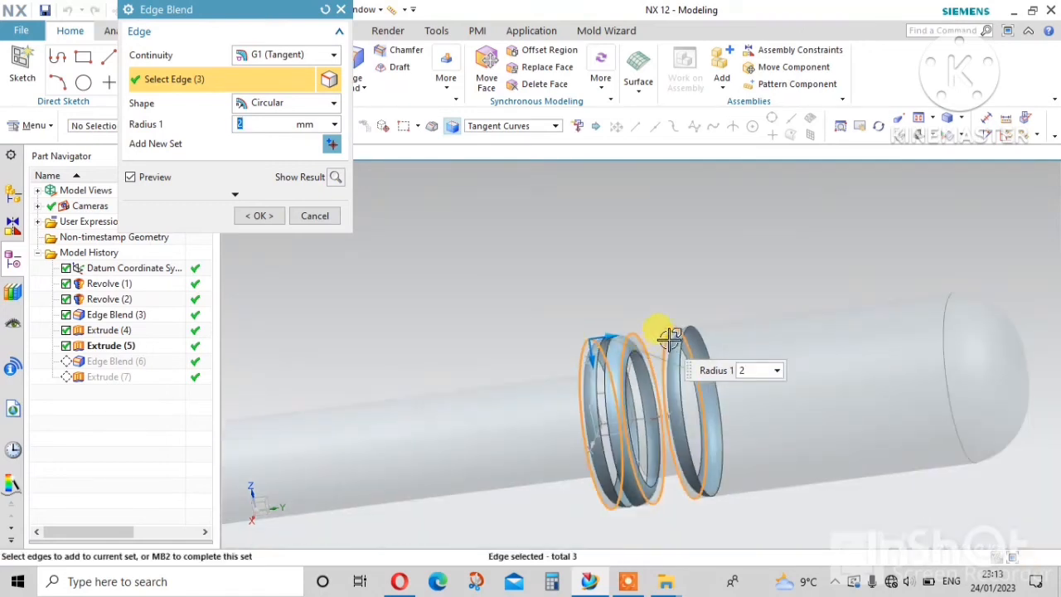
scroll(633, 313, "down", 1)
left_click(260, 216)
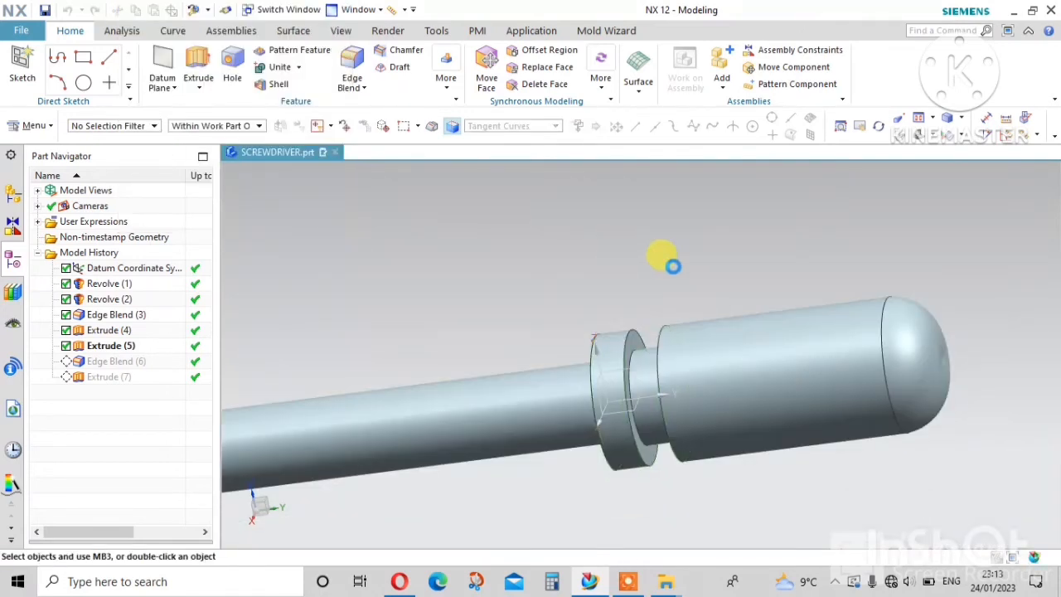
left_click(1048, 13)
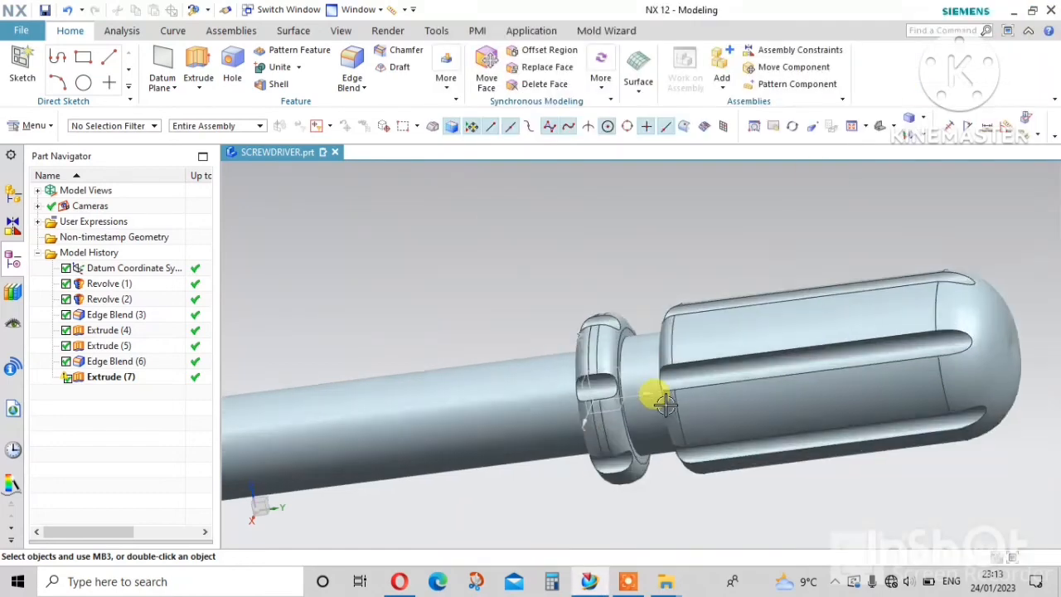
Offset the collar's flat face on the grip side by 3 mm towards the grip with Offset Region.
middle_click_drag(663, 396, 696, 427)
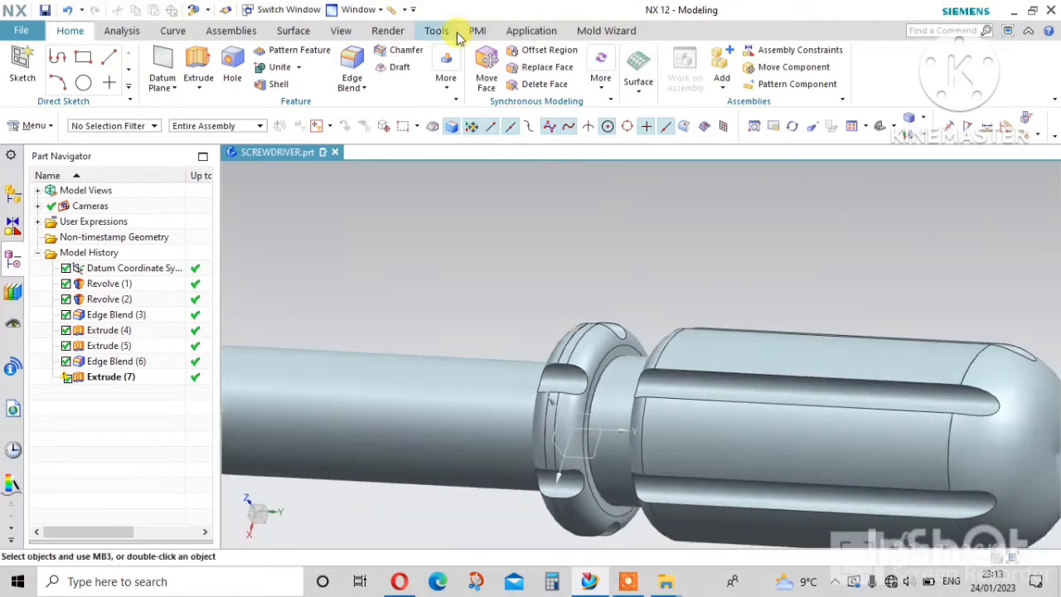
left_click(550, 48)
middle_click_drag(604, 414, 580, 356)
left_click(603, 373)
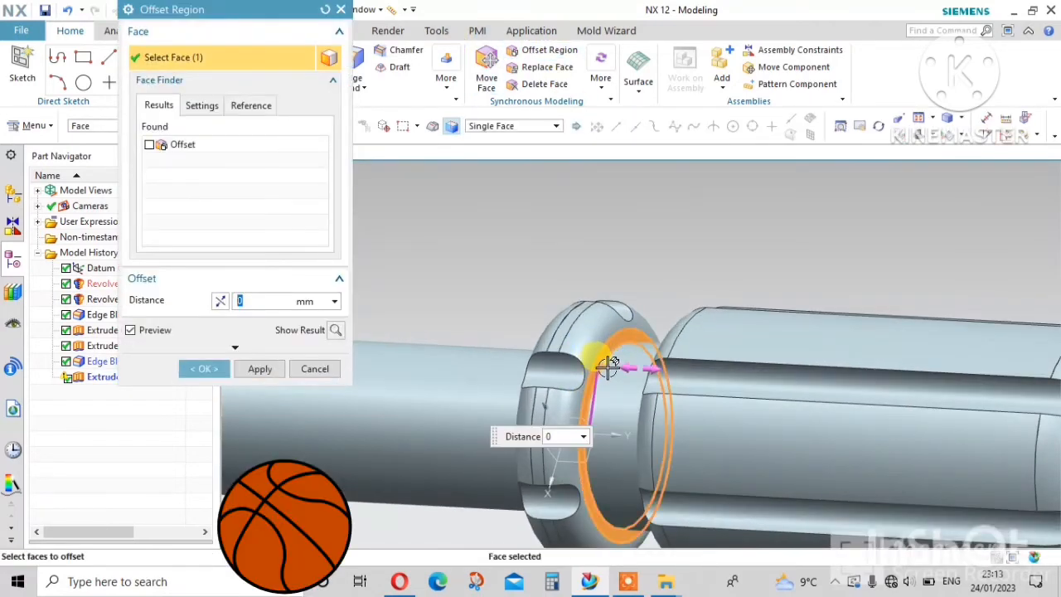
left_click_drag(608, 368, 642, 366)
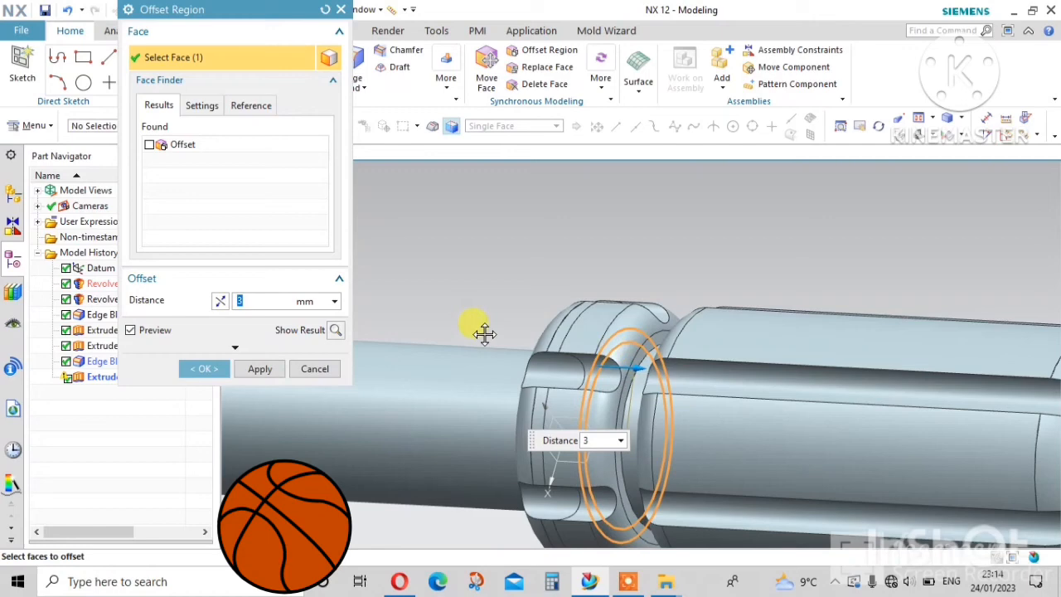
middle_click(249, 367)
middle_click_drag(580, 323, 690, 297)
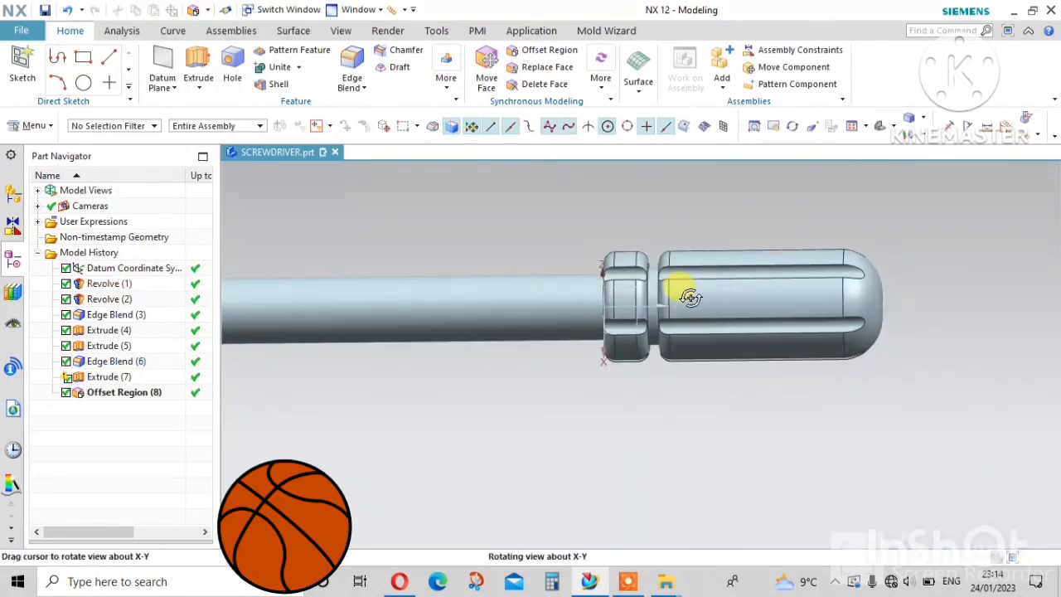
Start an Edge Blend and select the rim edges of two neighbouring grooves on both the collar and the grip, including the rounded grip ends.
scroll(685, 236, "up", 4)
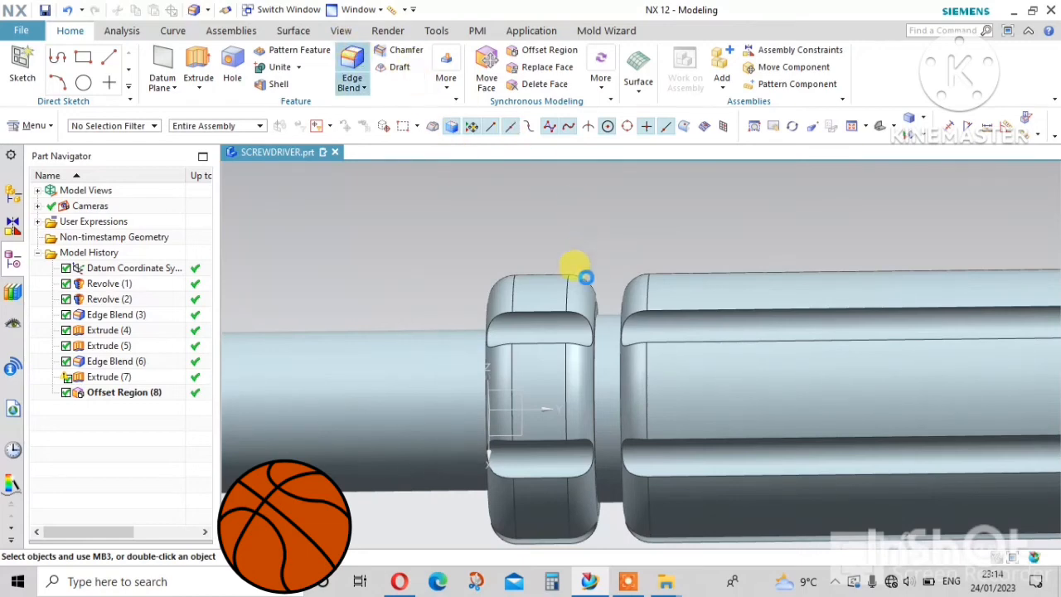
key("b")
left_click(541, 309)
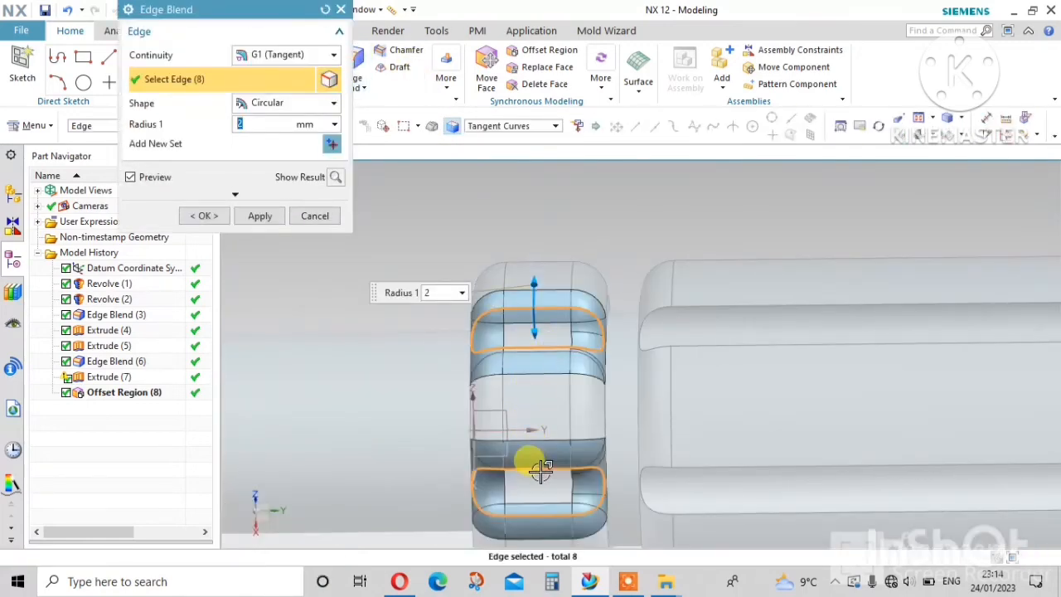
left_click(752, 297)
scroll(738, 303, "down", 3)
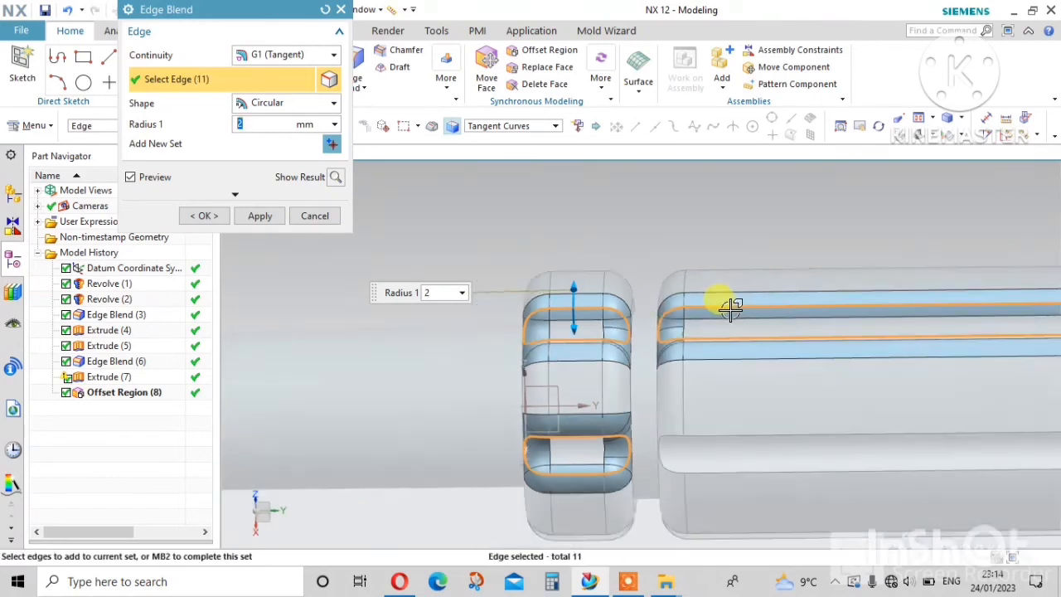
left_click(788, 381)
scroll(949, 376, "up", 4)
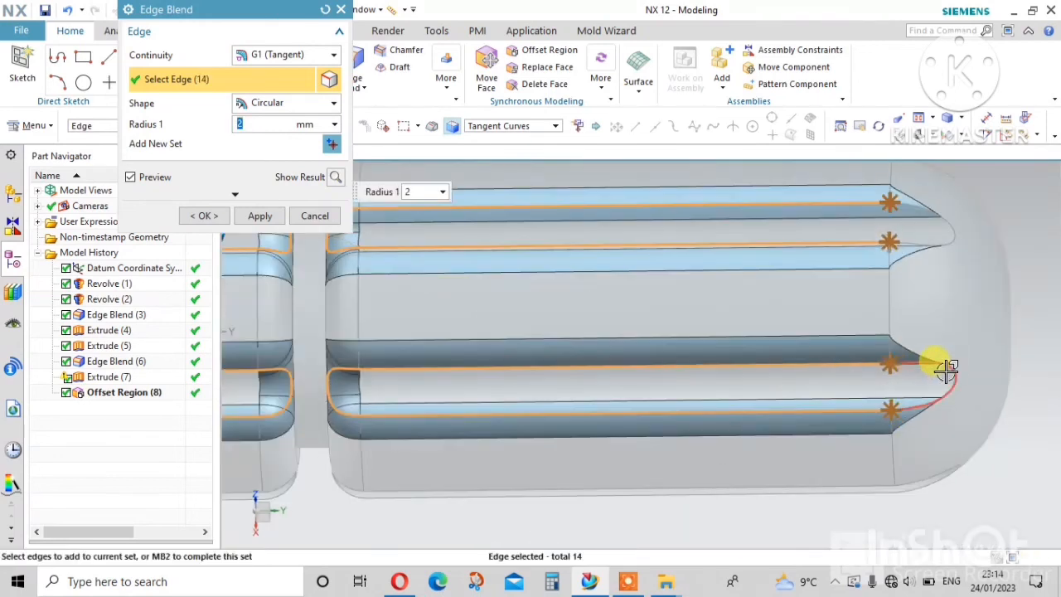
left_click(943, 369)
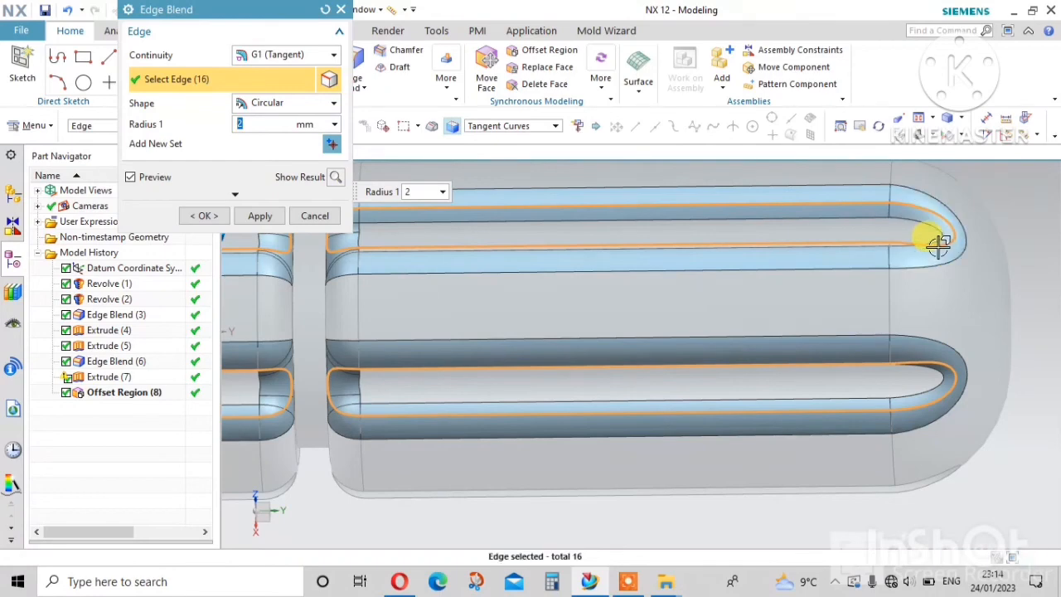
Set the blend radius to 1 mm and add the rim edges of the next grooves on the collar and grip.
scroll(938, 246, "down", 6)
scroll(826, 285, "up", 4)
middle_click_drag(827, 260, 812, 356)
scroll(802, 391, "down", 3)
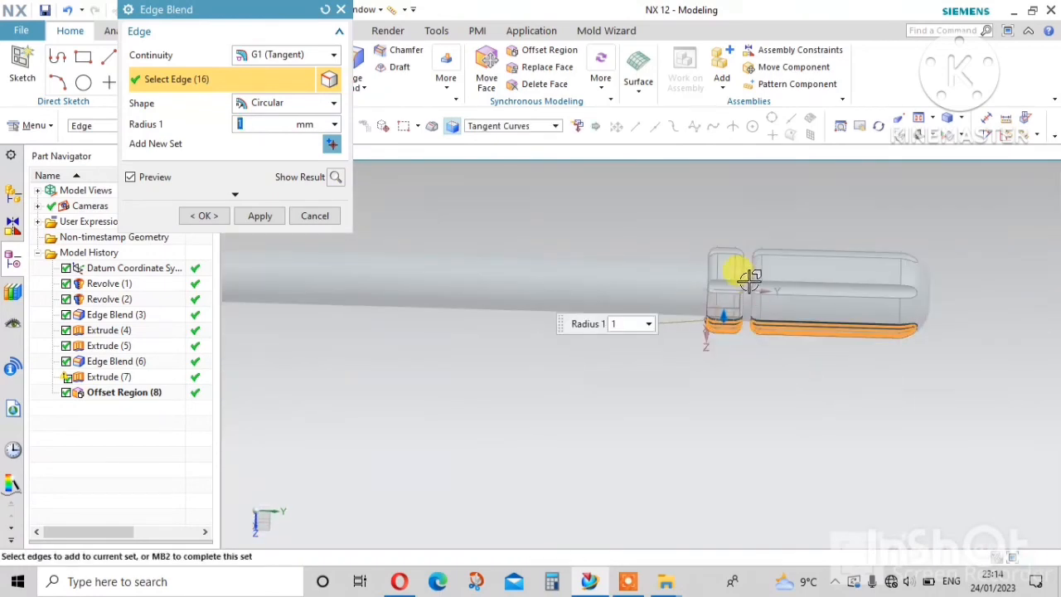
scroll(748, 280, "up", 5)
left_click(786, 286)
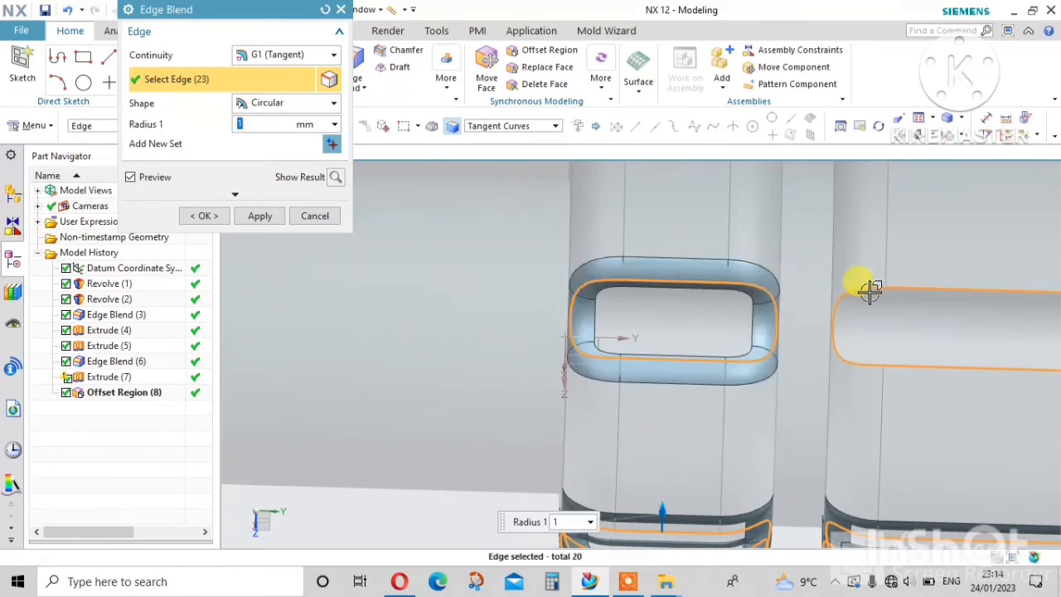
scroll(818, 320, "down", 6)
scroll(732, 296, "up", 2)
left_click(732, 295)
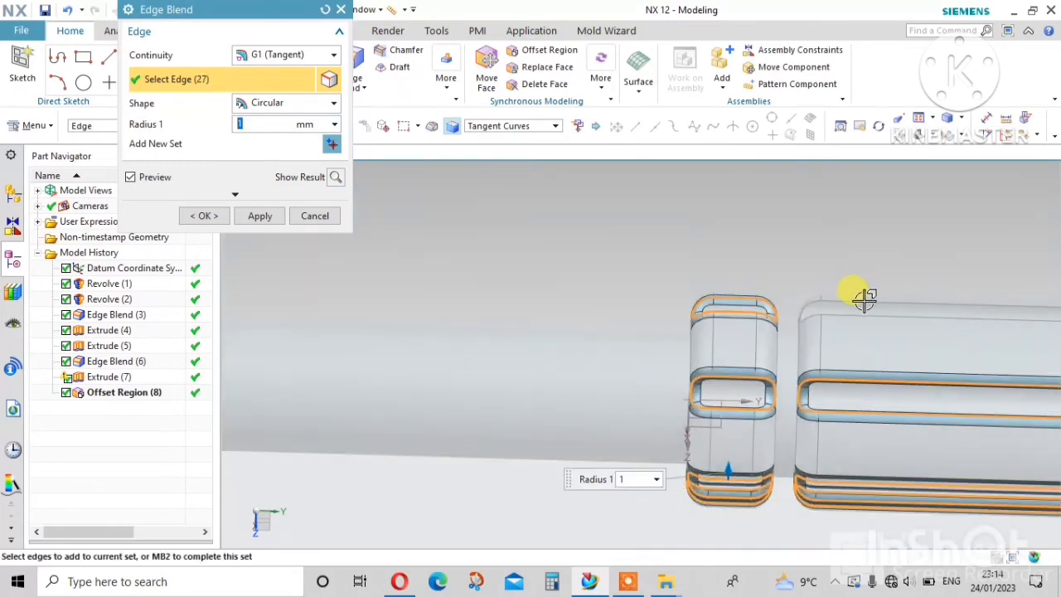
left_click(864, 302)
Add the rim edges of the remaining grooves around the handle and complete the 1 mm edge set.
middle_click_drag(757, 280, 907, 351)
left_click(735, 284)
left_click(971, 243)
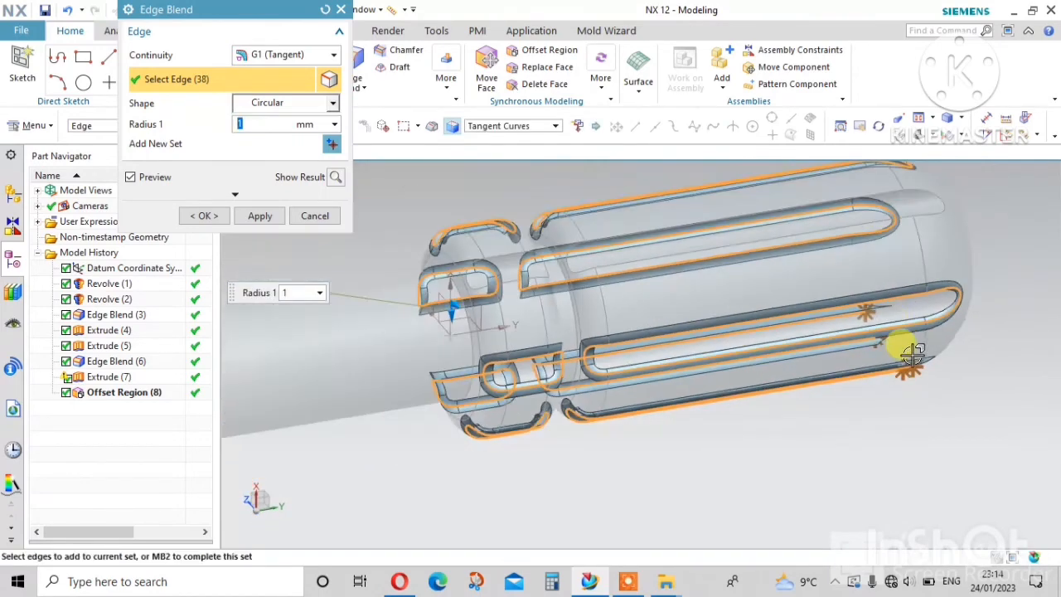
left_click(910, 199)
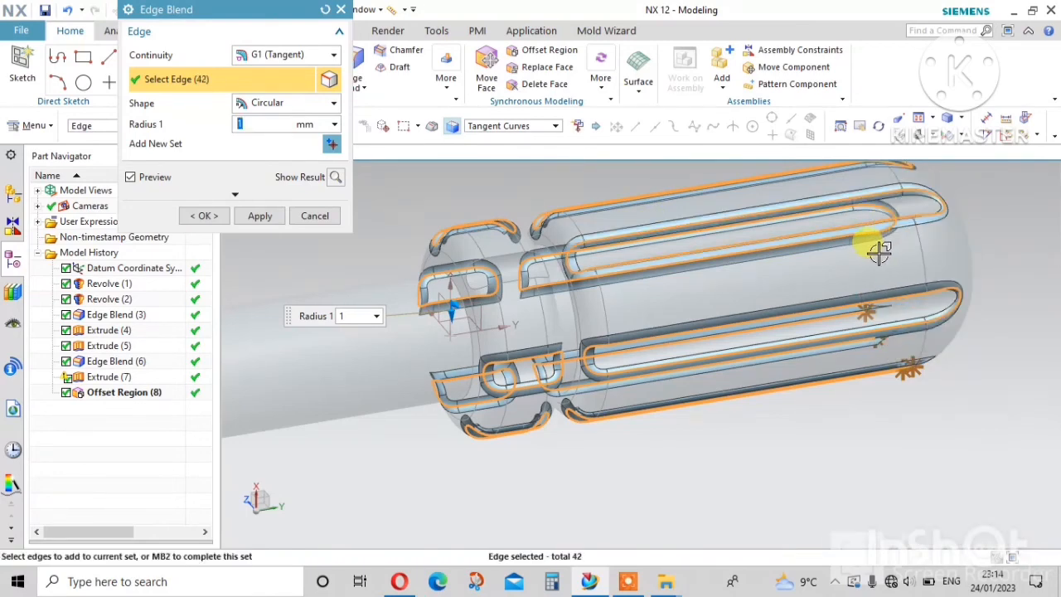
middle_click_drag(882, 247, 597, 269)
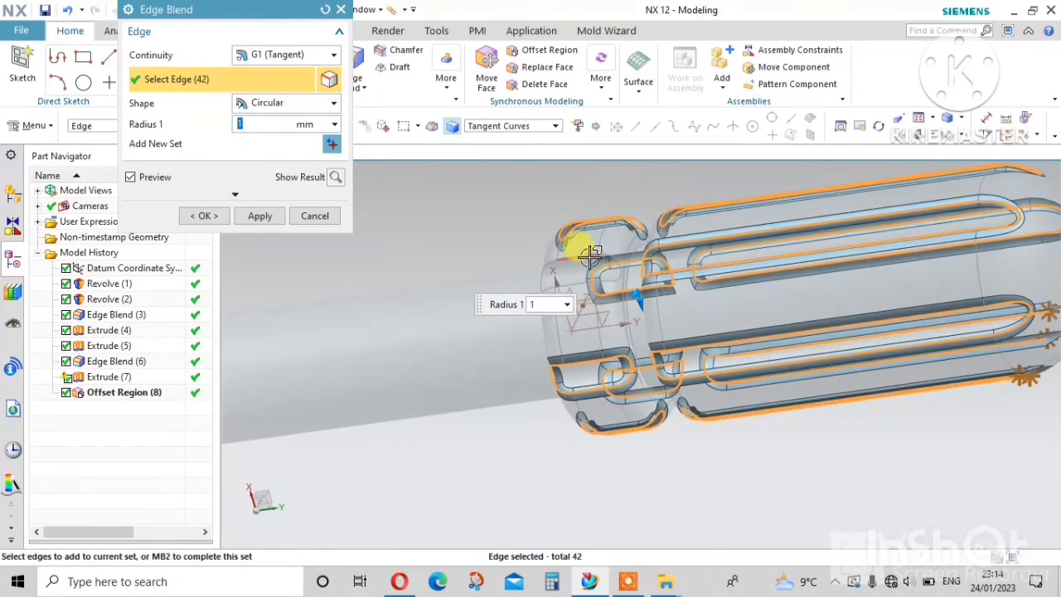
scroll(602, 265, "up", 3)
scroll(611, 273, "down", 4)
middle_click_drag(635, 303, 868, 242)
scroll(874, 208, "up", 5)
middle_click(881, 305)
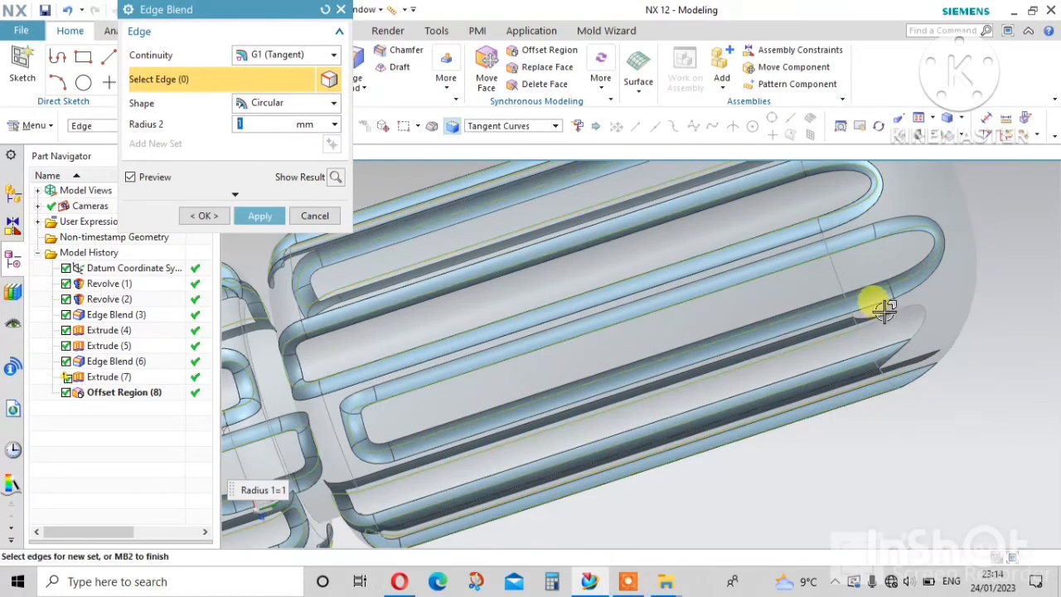
Add the two unblended rounded groove ends on the grip as a second 1 mm set and create the Edge Blend.
scroll(878, 290, "up", 2)
left_click(883, 257)
scroll(808, 265, "down", 4)
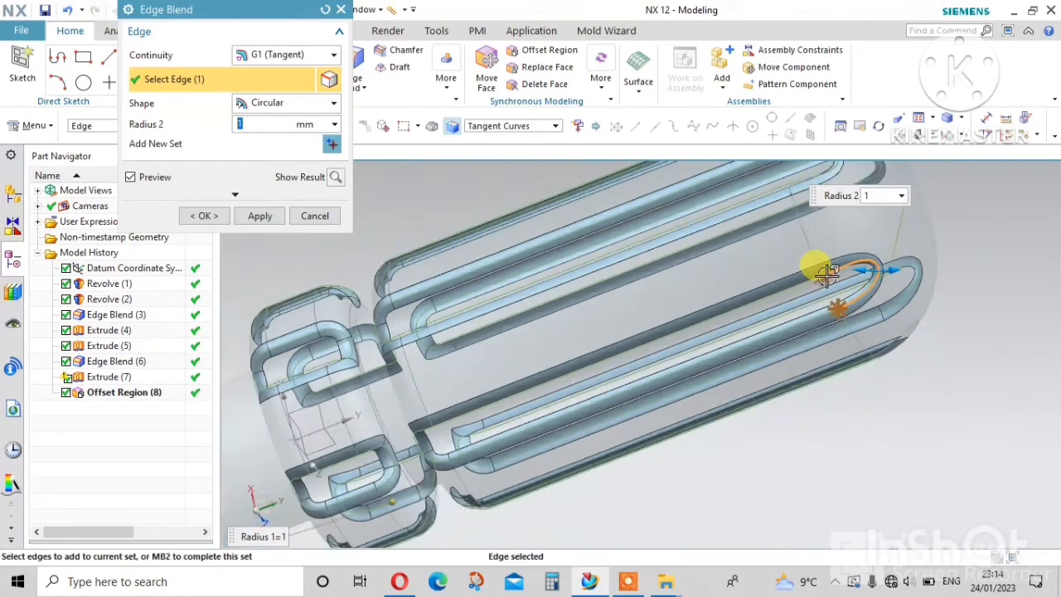
scroll(792, 313, "up", 6)
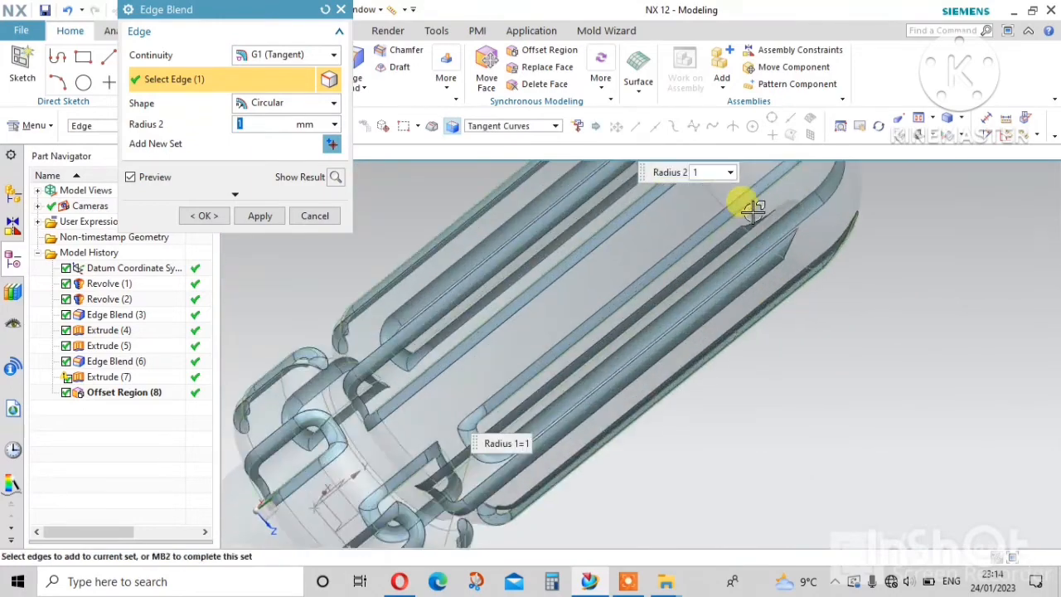
scroll(786, 307, "up", 2)
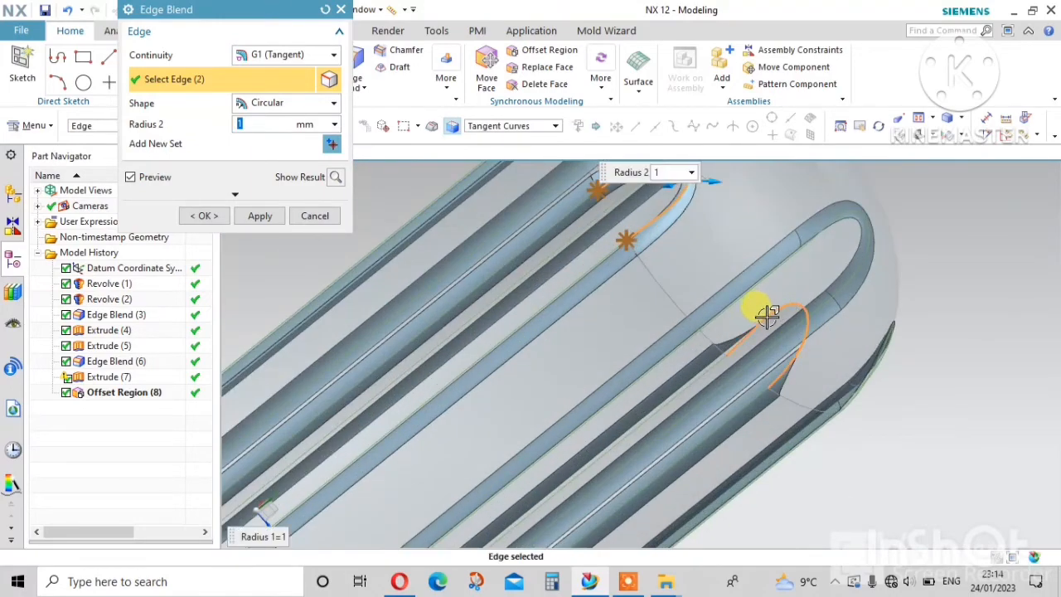
middle_click_drag(767, 315, 817, 279)
scroll(818, 279, "down", 5)
left_click(217, 221)
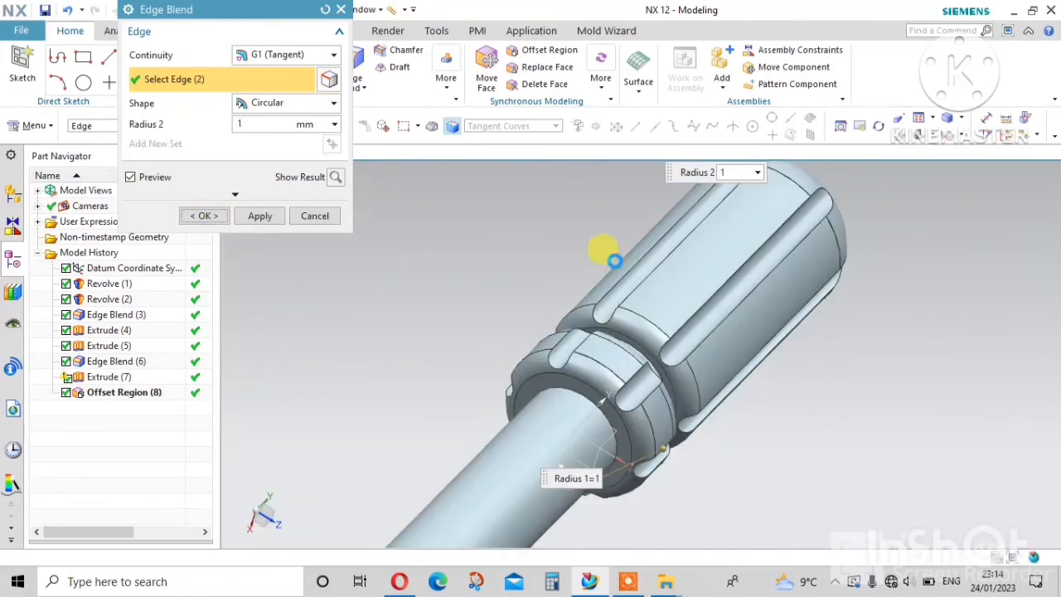
middle_click_drag(702, 310, 819, 382)
scroll(898, 360, "down", 5)
scroll(817, 263, "up", 3)
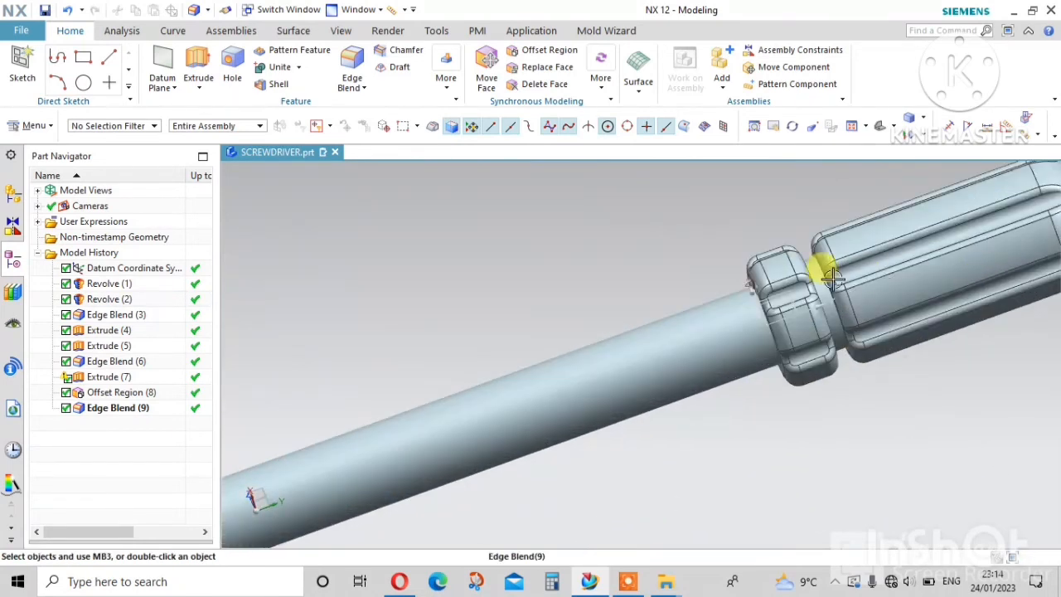
scroll(788, 327, "down", 4)
middle_click_drag(789, 326, 823, 369)
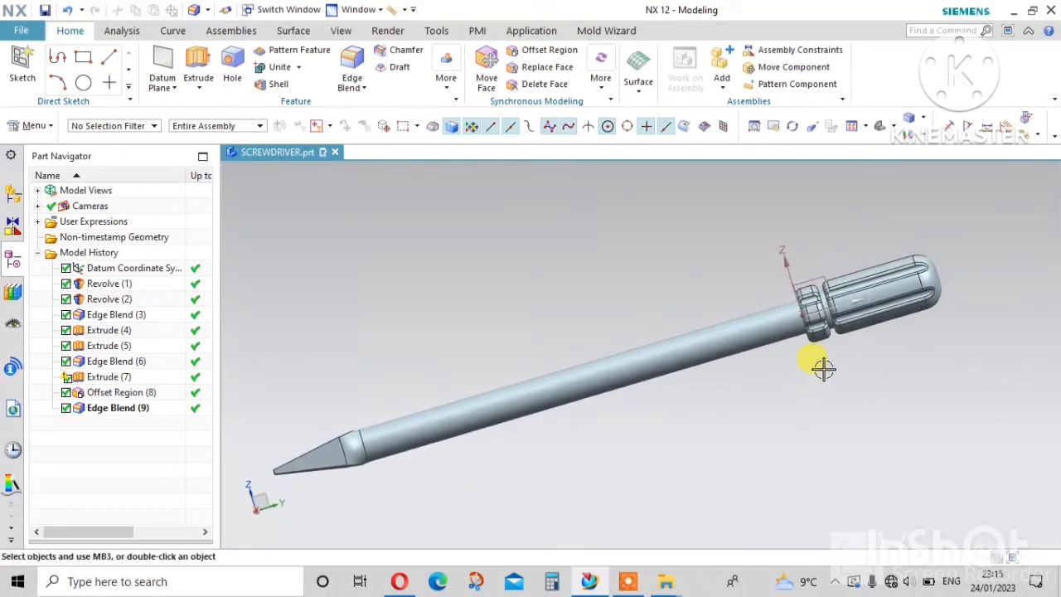
scroll(900, 303, "up", 2)
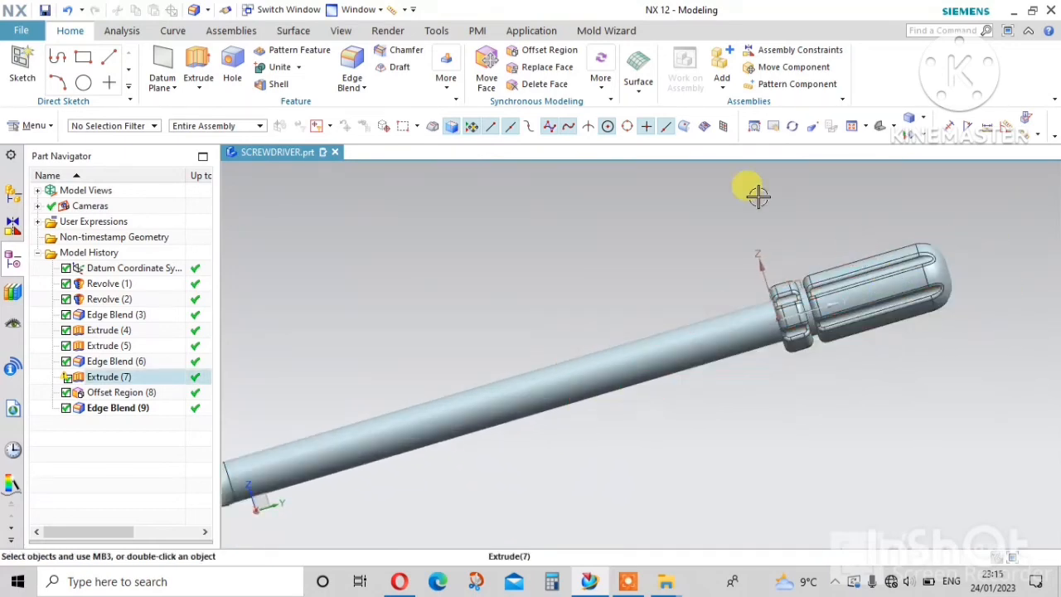
left_click(342, 31)
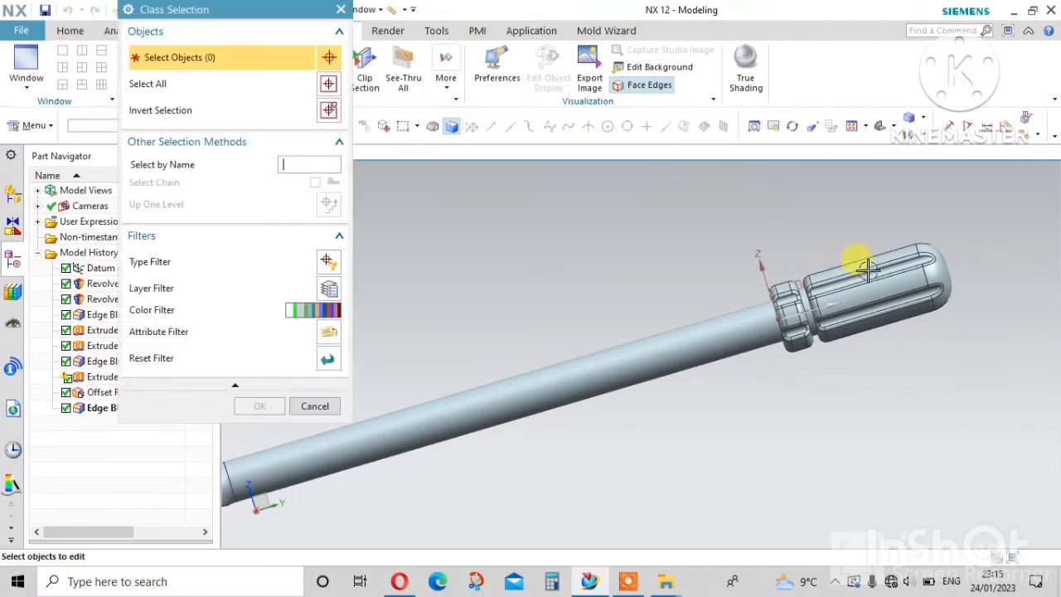
left_click(867, 270)
left_click(316, 406)
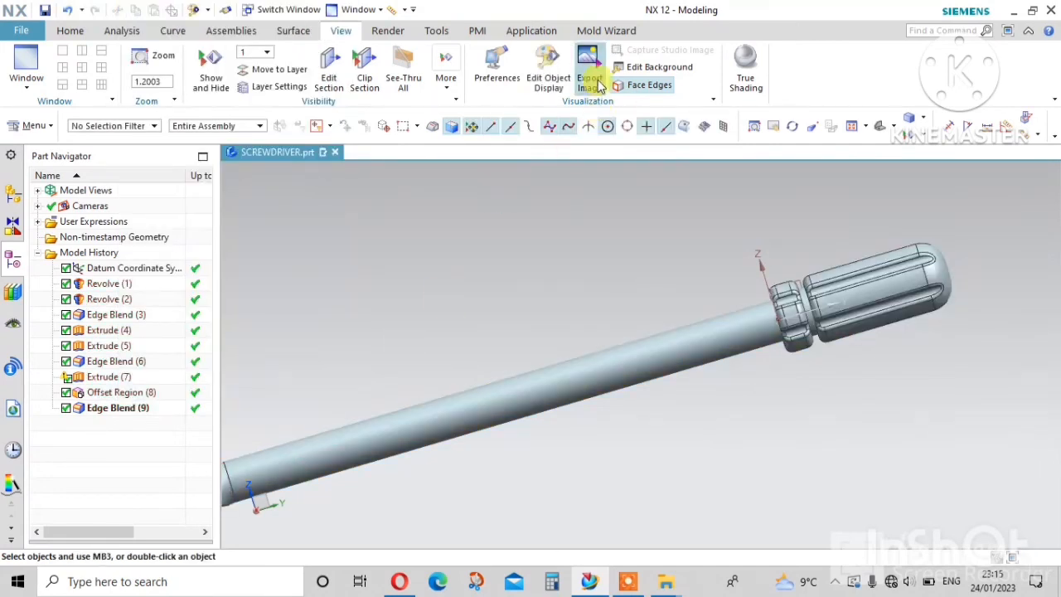
Restrict selection to faces and change the display colour of all grip and collar faces to golden orange with Edit Object Display.
left_click(551, 71)
left_click(100, 131)
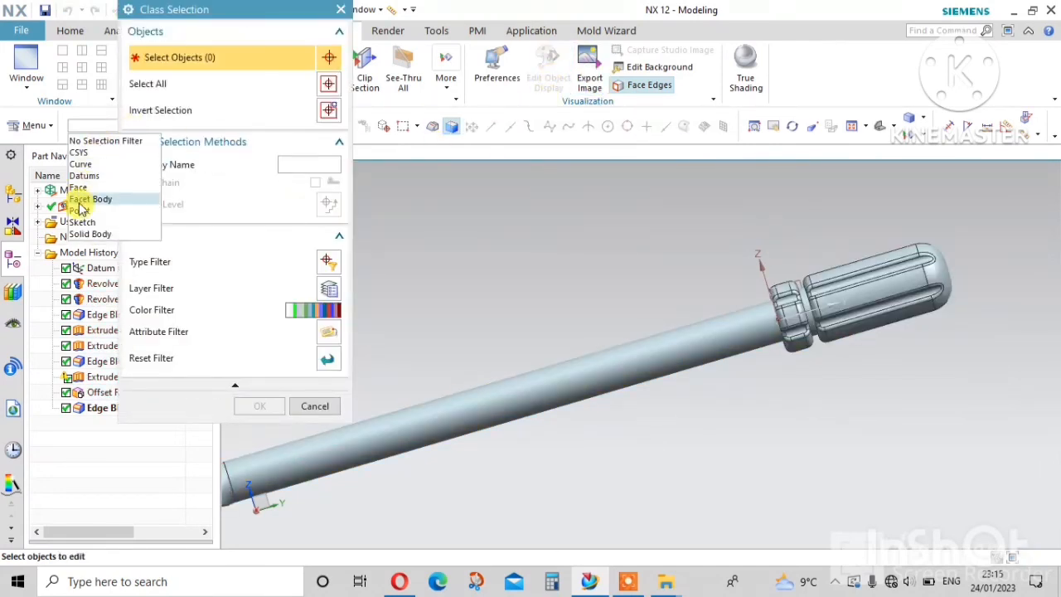
left_click(81, 188)
scroll(706, 284, "down", 3)
left_click_drag(905, 236, 716, 378)
scroll(749, 296, "up", 2)
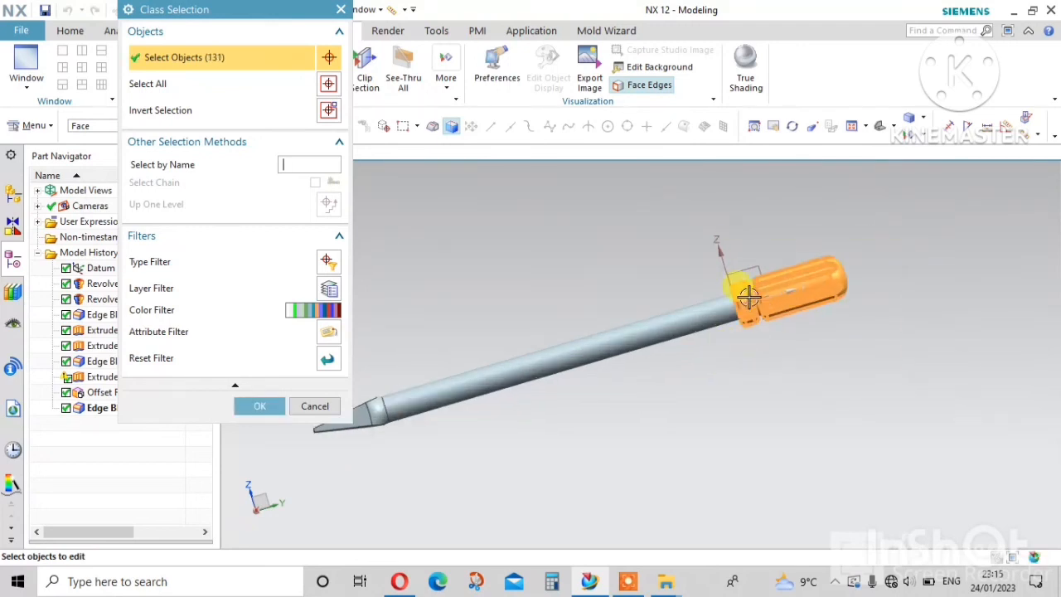
left_click(242, 406)
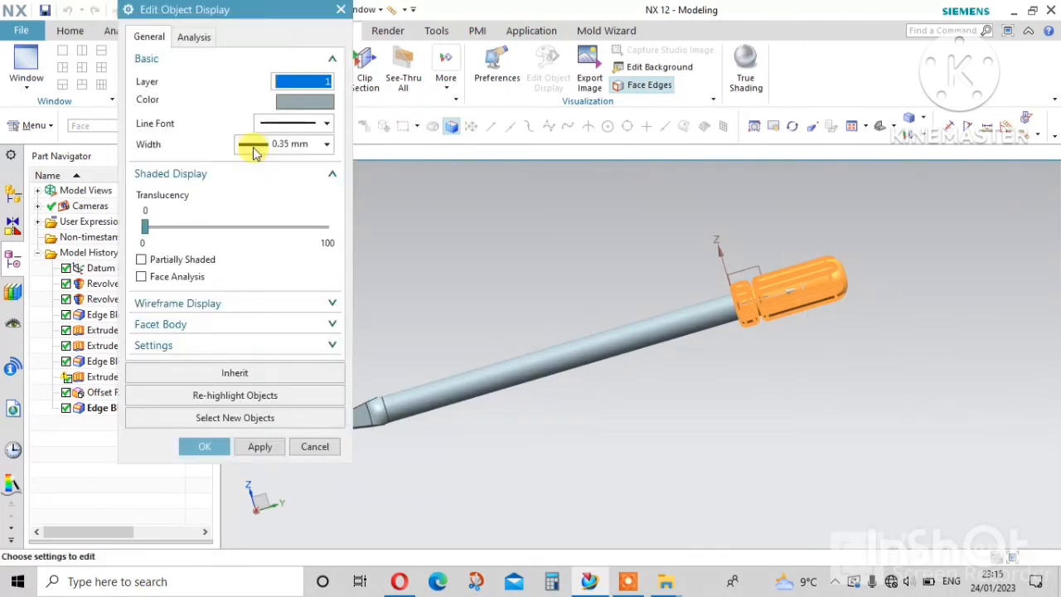
left_click(297, 111)
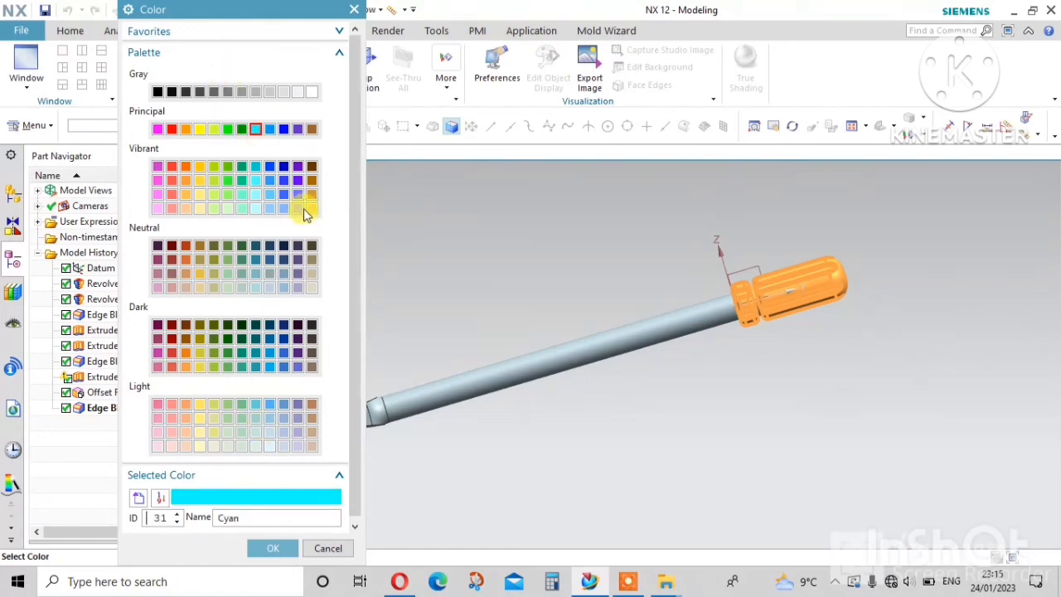
left_click(274, 546)
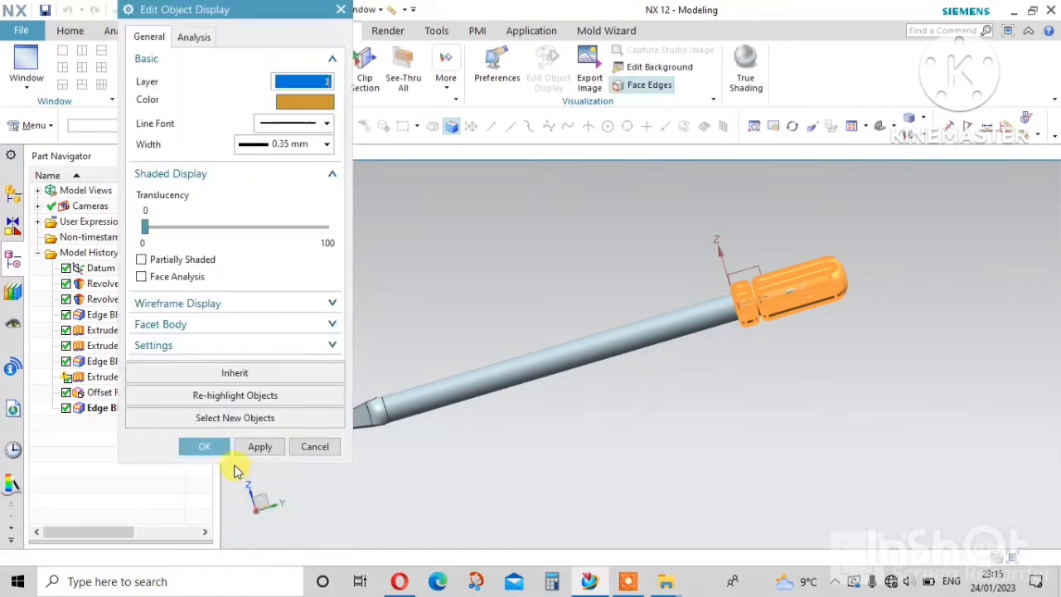
middle_click(416, 382)
middle_click_drag(776, 268, 590, 267)
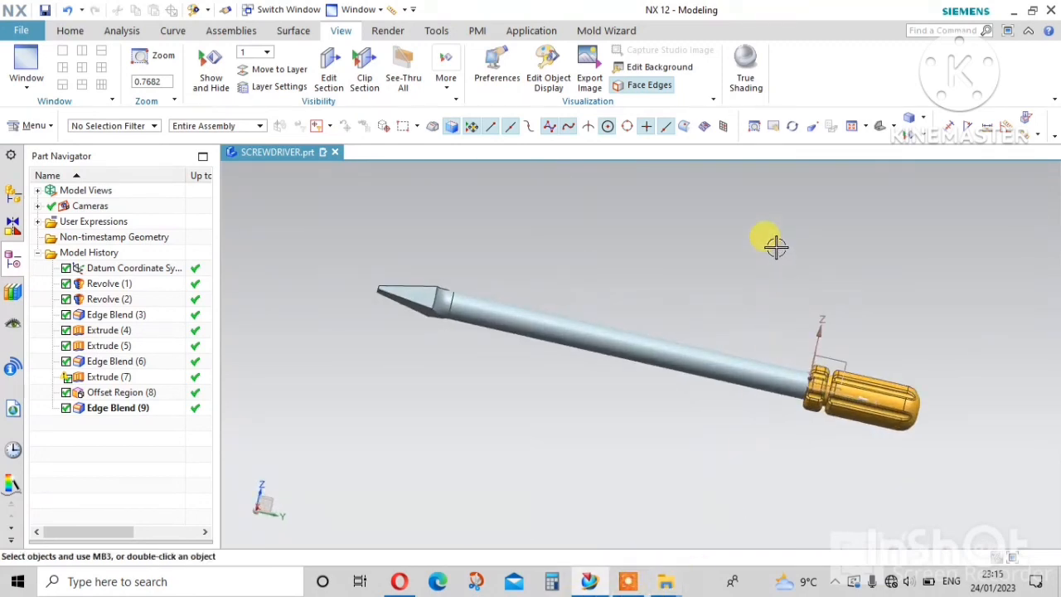
middle_click_drag(746, 320, 676, 323)
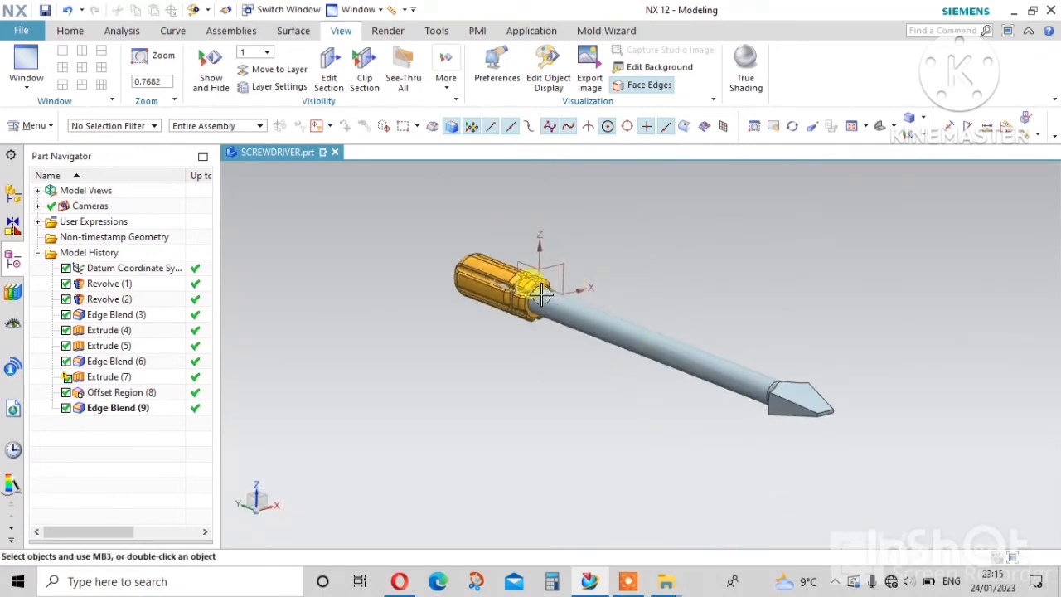
scroll(537, 296, "up", 5)
scroll(539, 296, "down", 4)
middle_click_drag(639, 340, 642, 343)
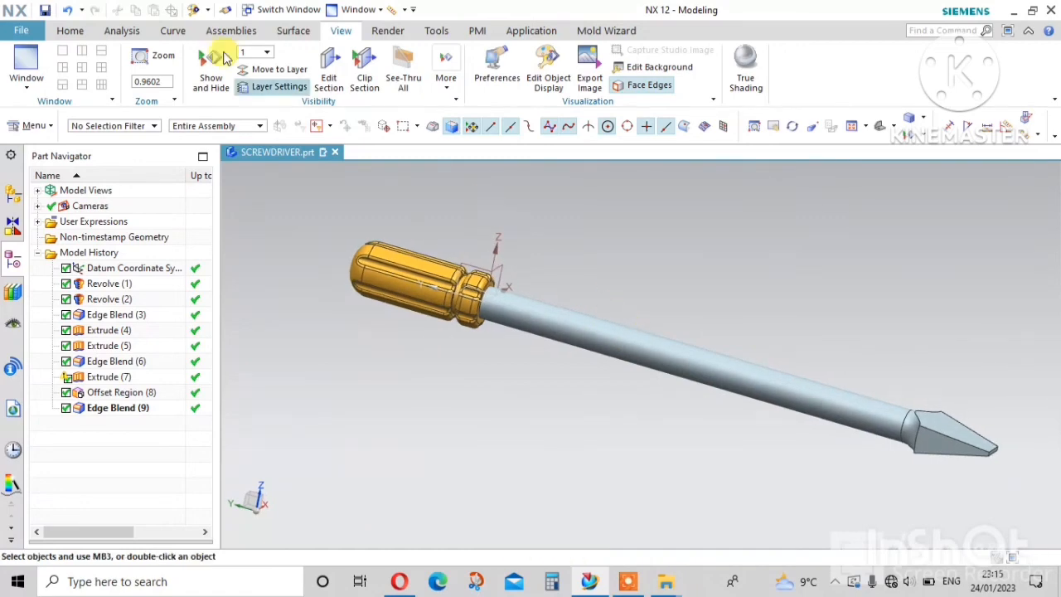
left_click(630, 584)
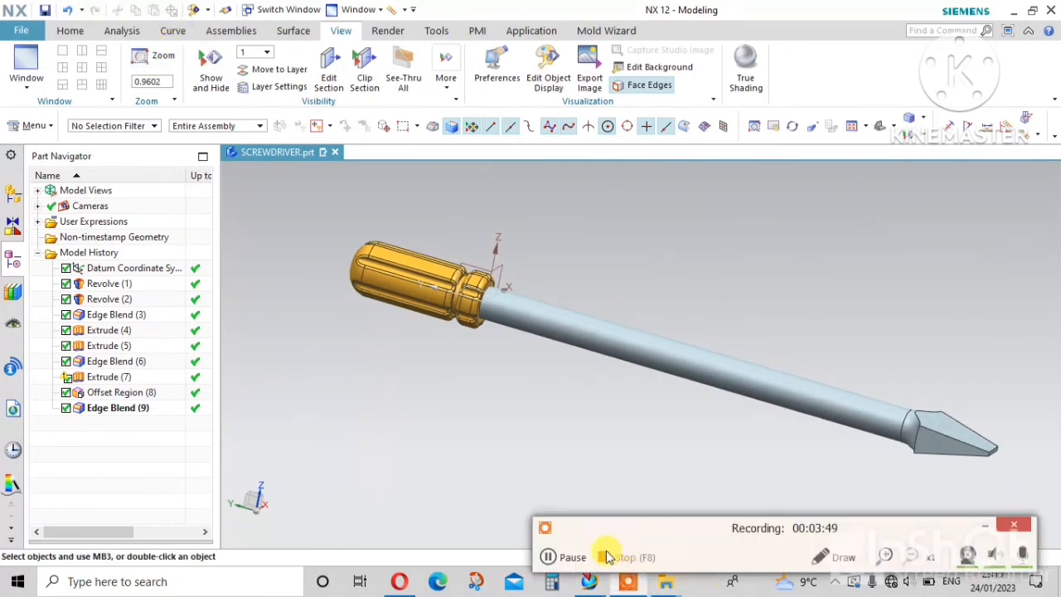